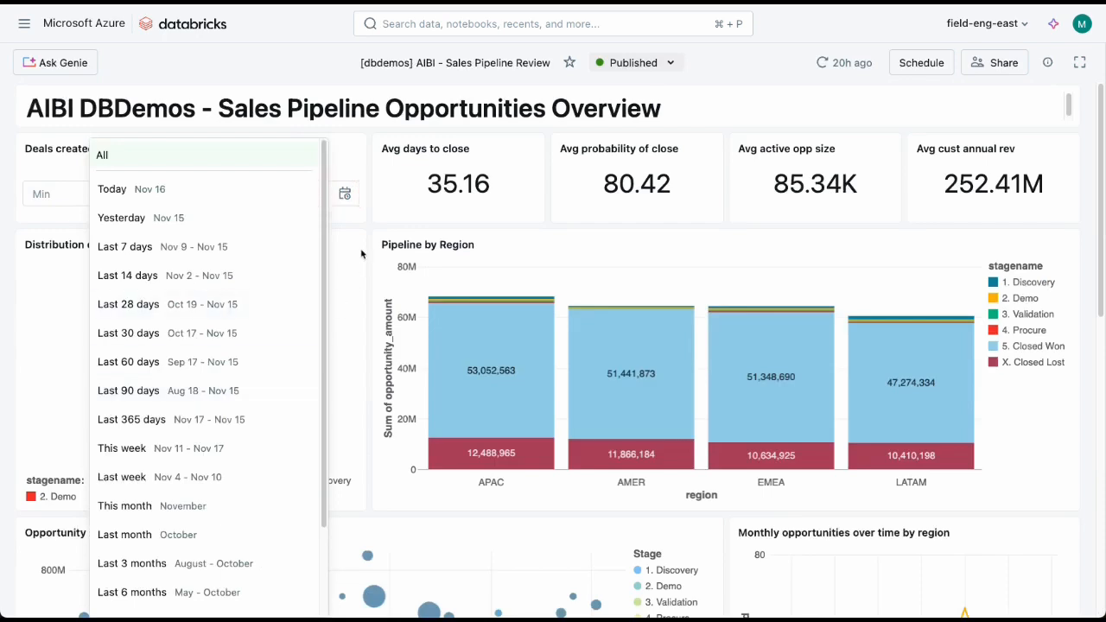
Step: Clear the X. Closed Lost stage filter in the stage distribution chart and look over the rest of the sales pipeline dashboard
left_click(370, 203)
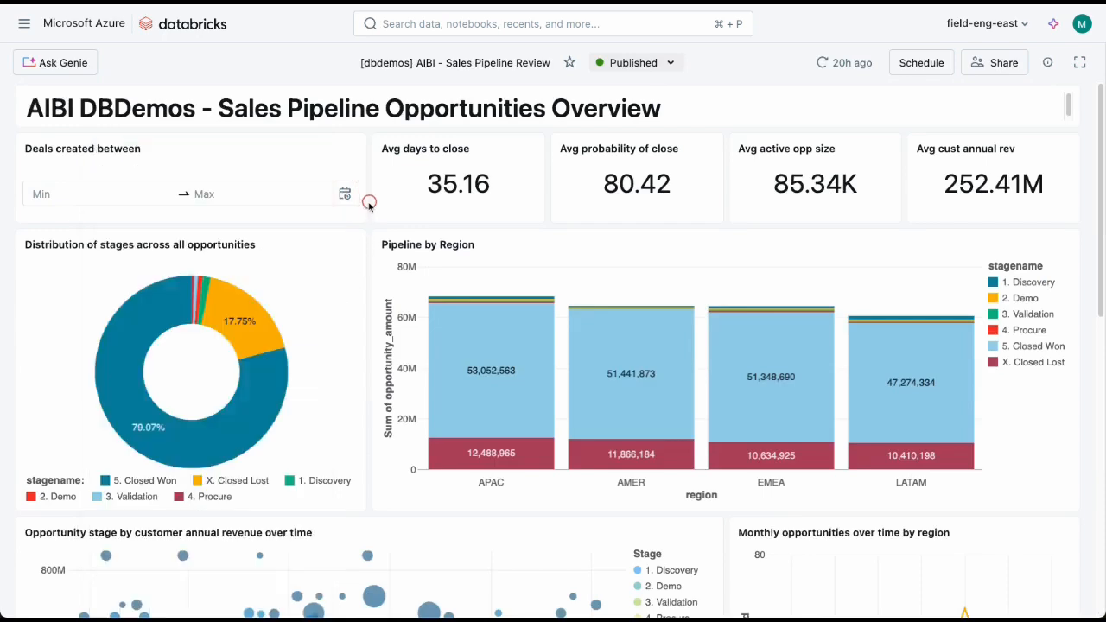
left_click(245, 327)
scroll(975, 521, "down", 5)
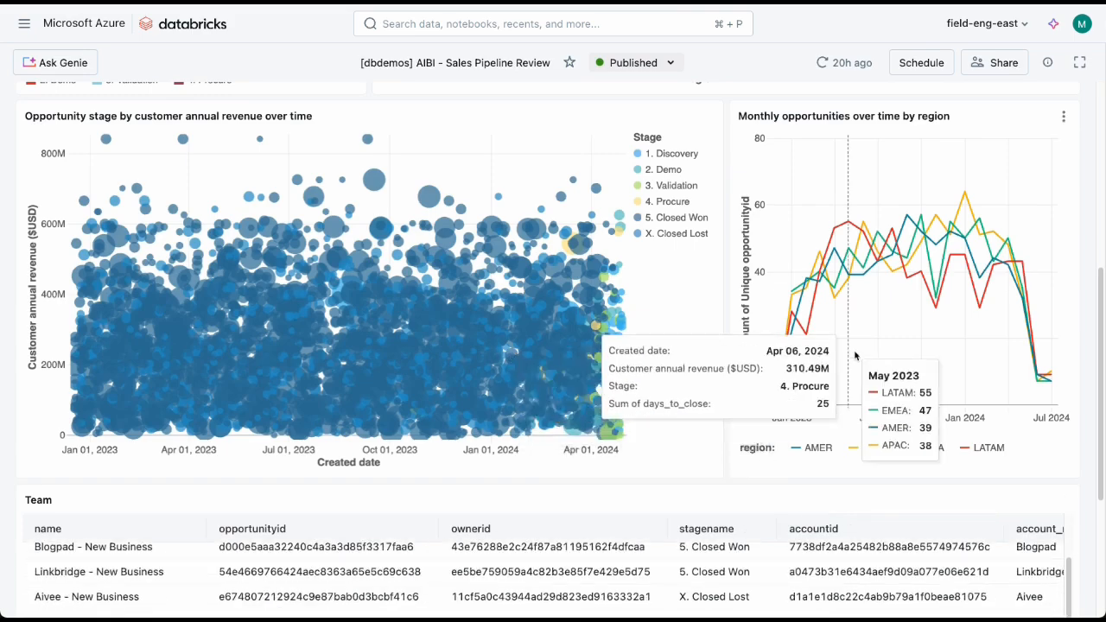
scroll(760, 371, "up", 5)
Step: Cross-filter the dashboard by AMER Closed Won in Pipeline by Region, examine the filtered charts and table, and clear the filter
left_click(588, 371)
scroll(883, 548, "down", 5)
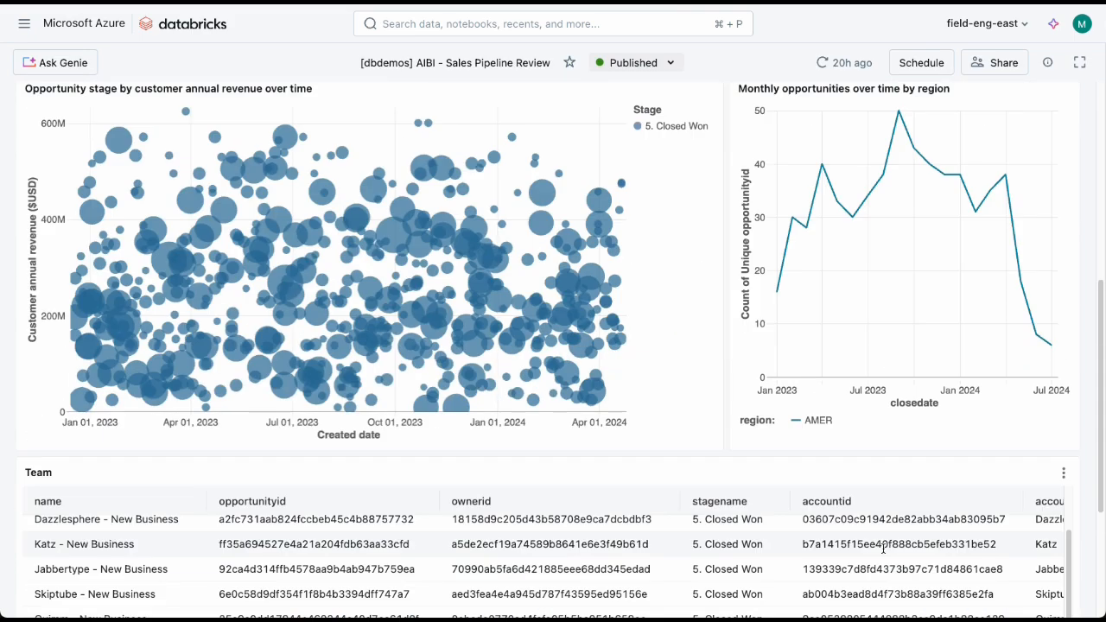
scroll(883, 545, "up", 5)
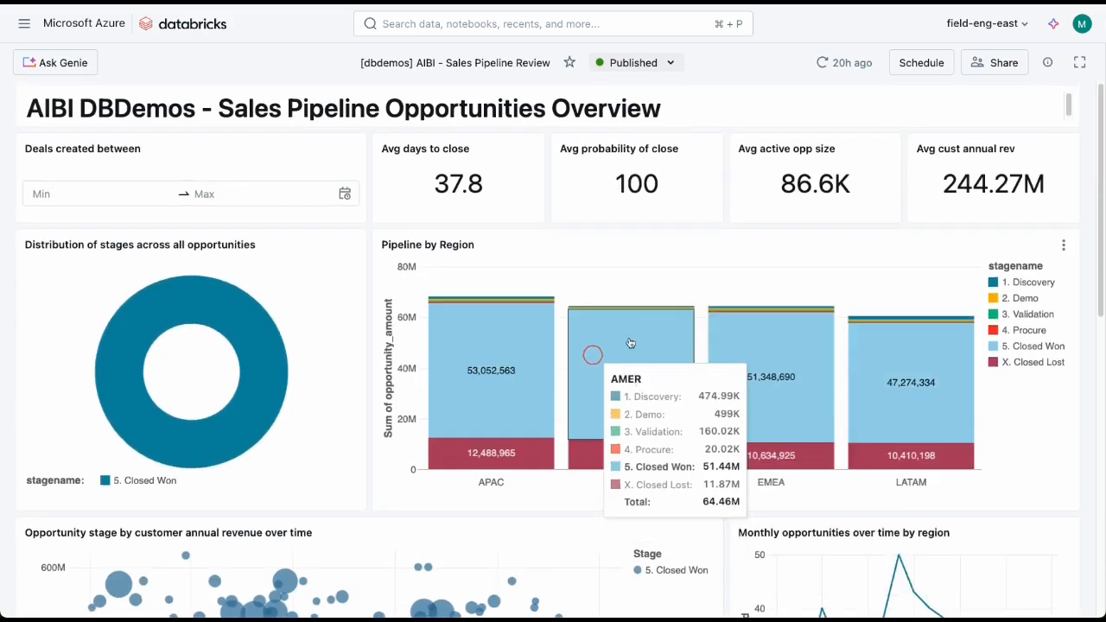
left_click(631, 350)
left_click_drag(19, 104, 83, 105)
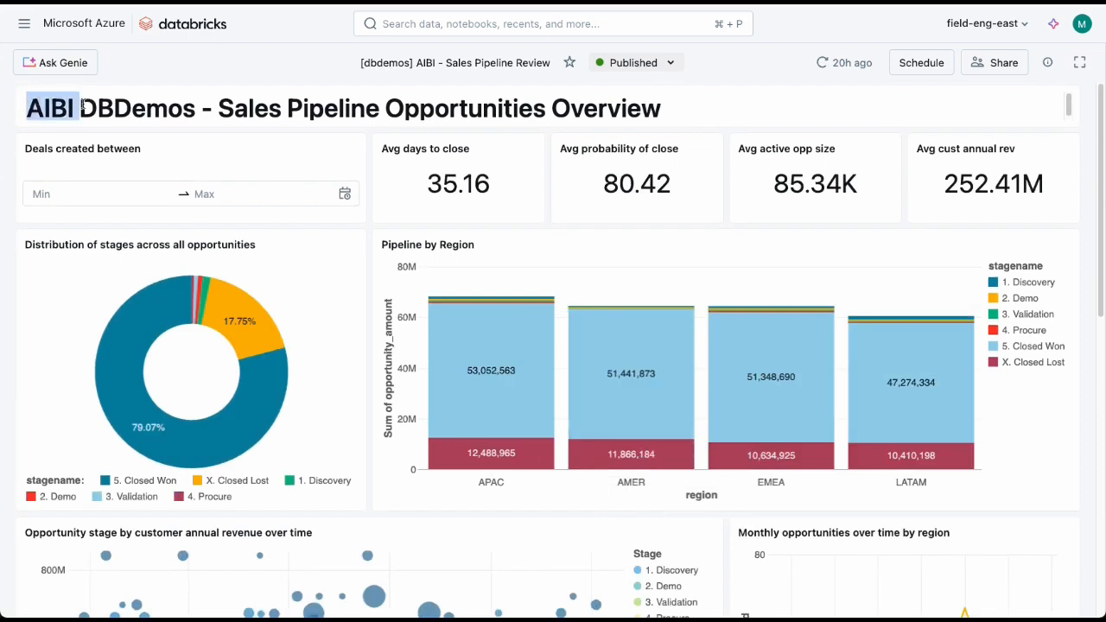
mouse_move(483, 380)
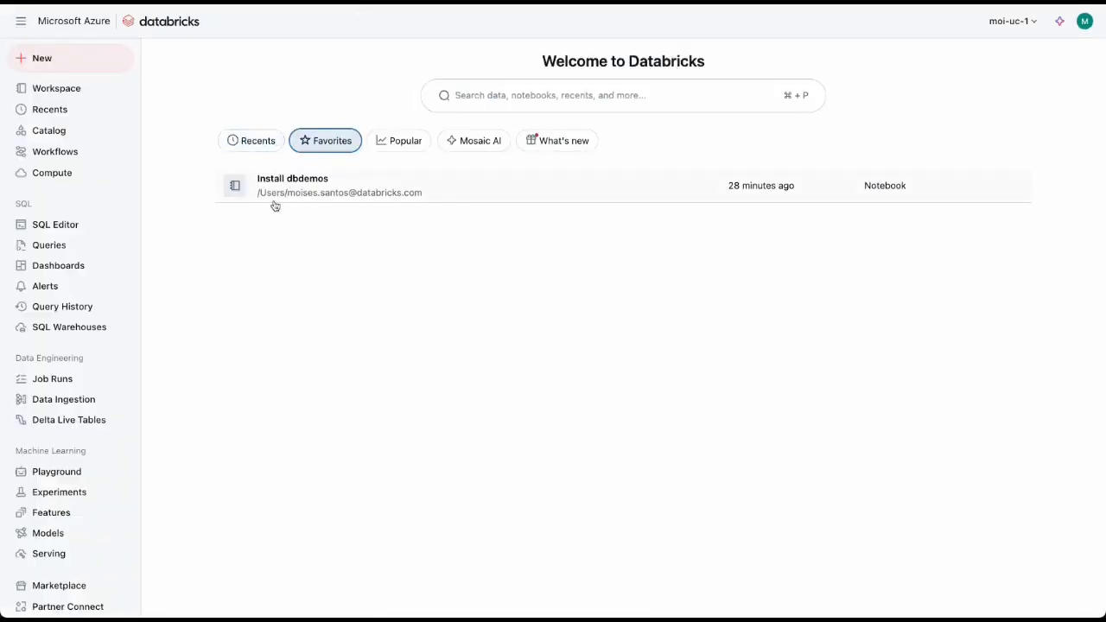
left_click(323, 193)
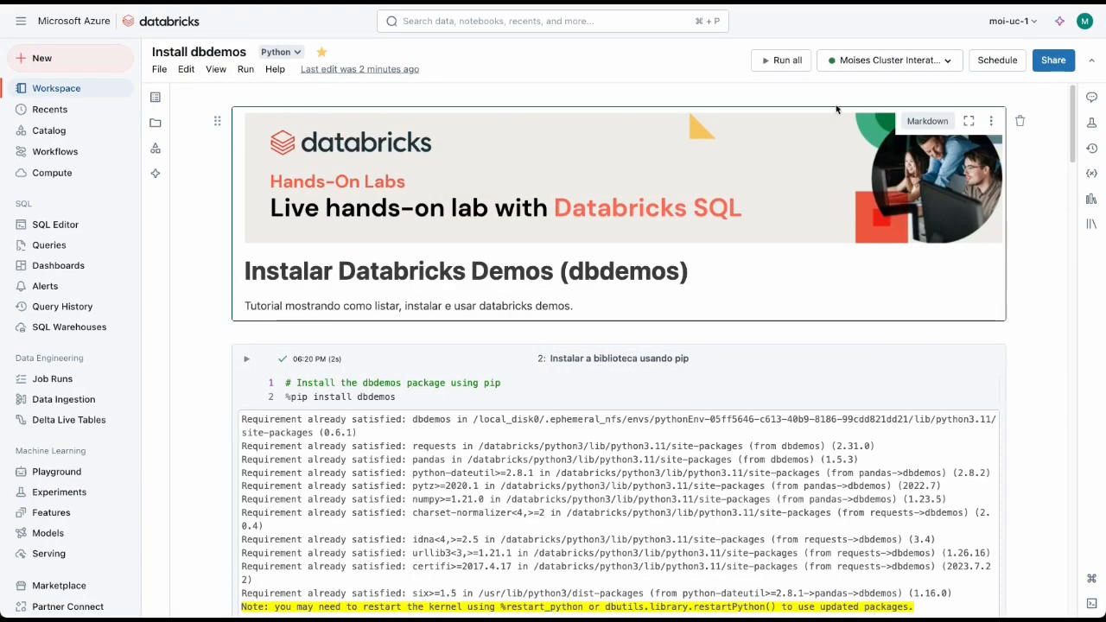
Step: Check the compute attached to the Install dbdemos notebook and review the %pip install dbdemos command
left_click(890, 60)
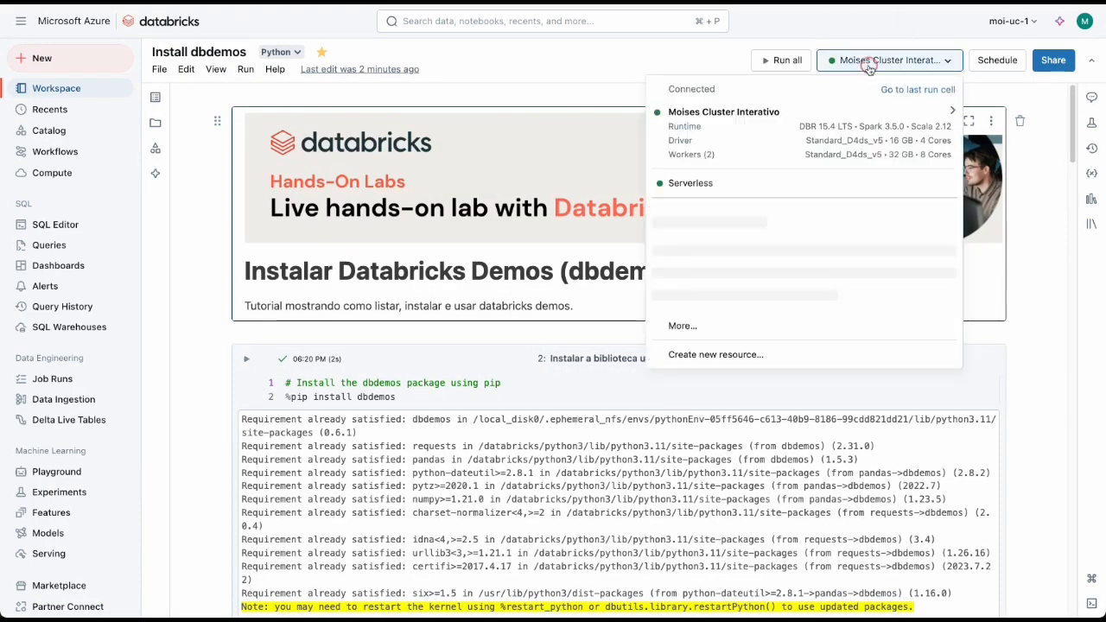
left_click(1027, 310)
scroll(399, 303, "down", 1)
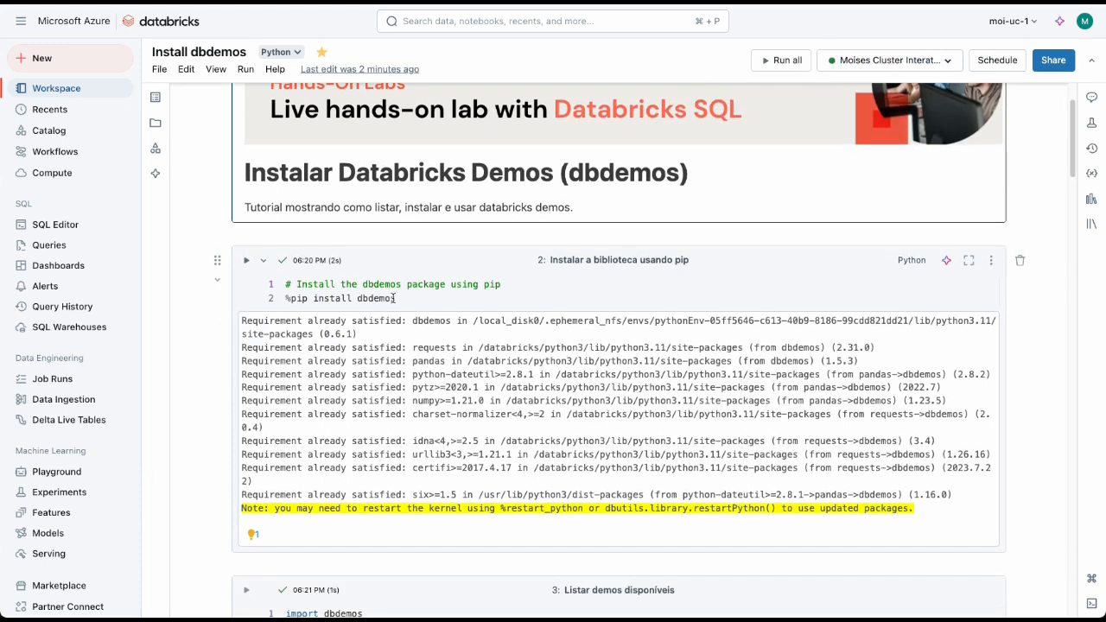
left_click_drag(395, 298, 286, 298)
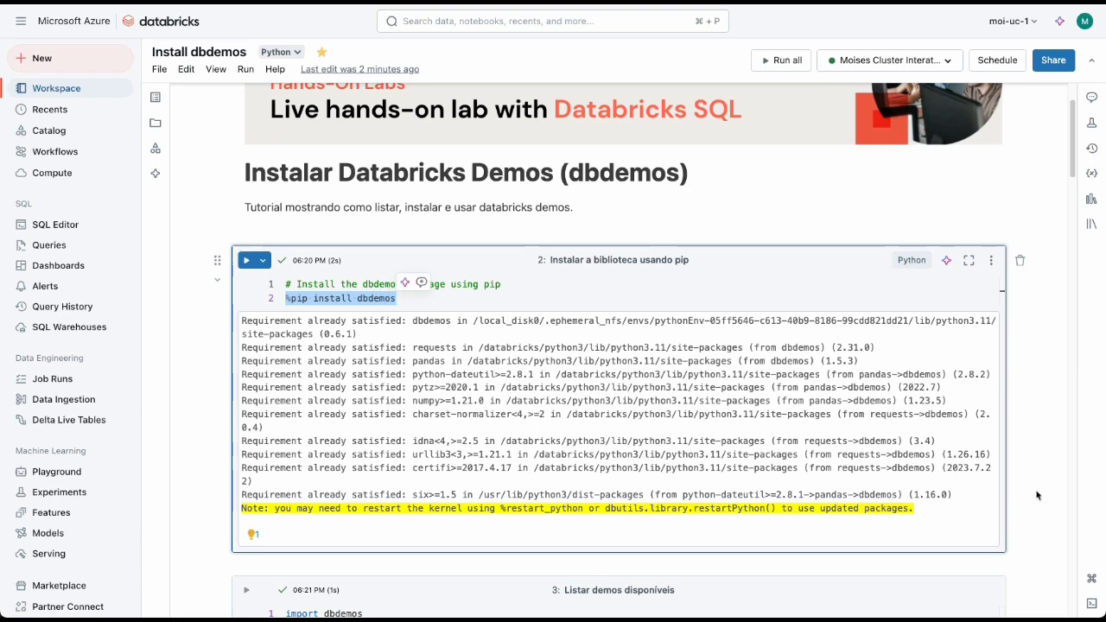
Step: Review the dbdemos.list_demos() call in the Listar demos disponíveis cell
scroll(1033, 498, "down", 5)
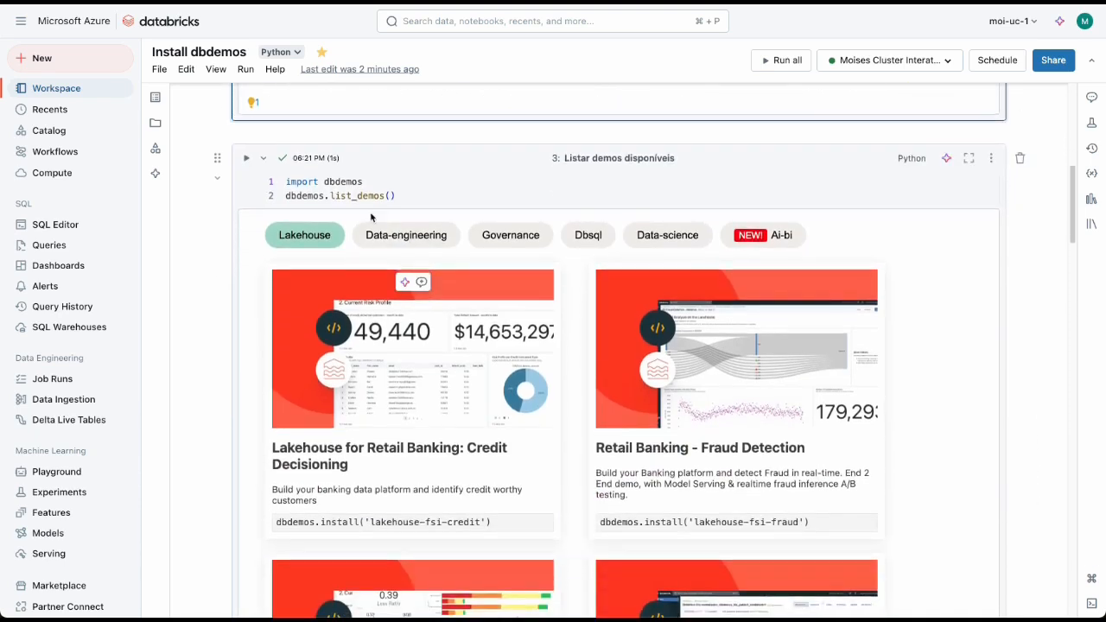
left_click_drag(401, 195, 330, 195)
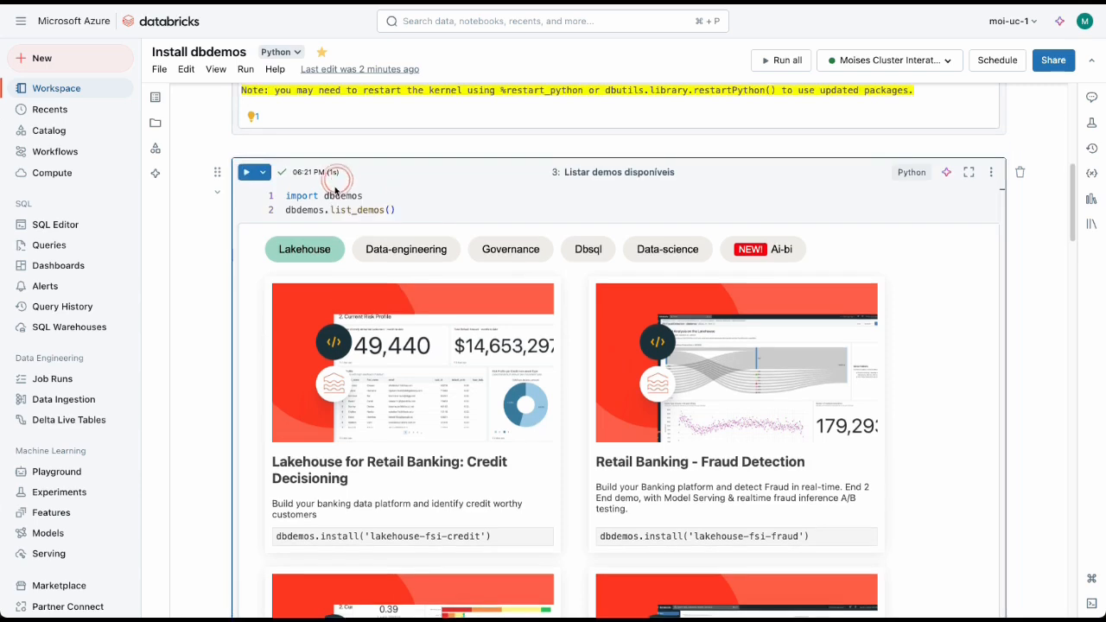
double_click(295, 210)
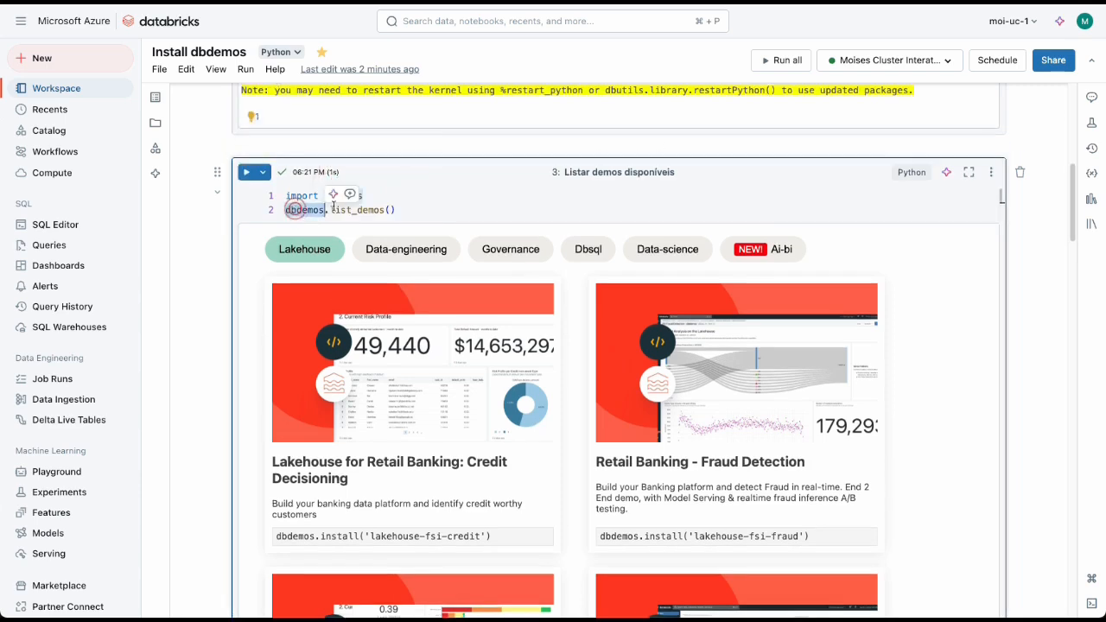
double_click(357, 210)
Step: Browse the listed demos by category: Data-engineering, Governance, Dbsql, Data-science and Ai-bi
left_click(406, 247)
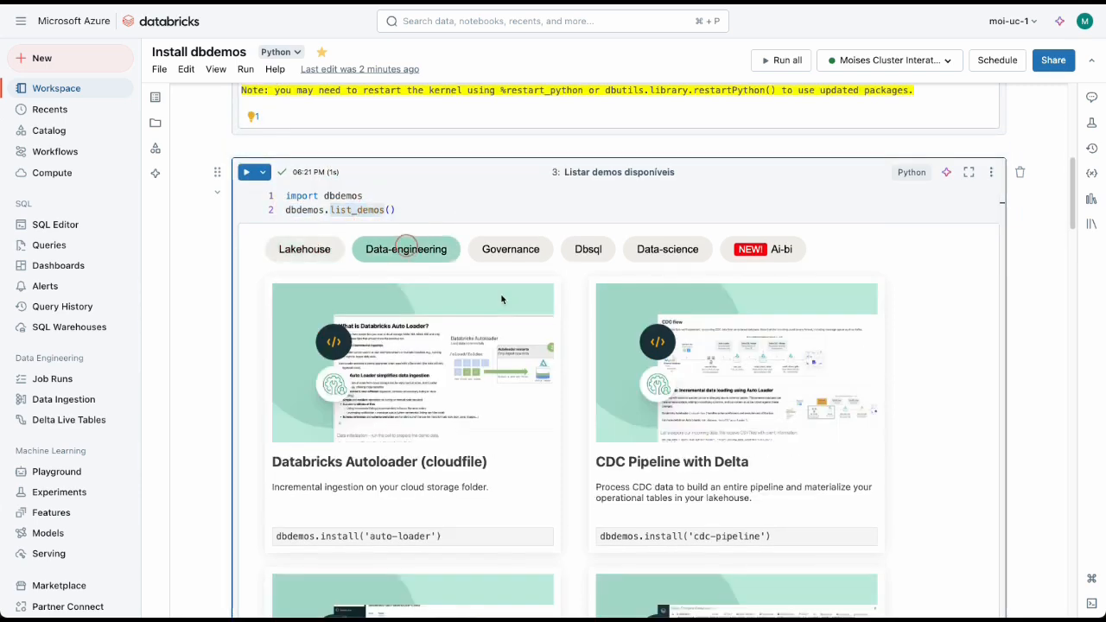
left_click(517, 251)
scroll(847, 393, "down", 3)
scroll(838, 372, "up", 1)
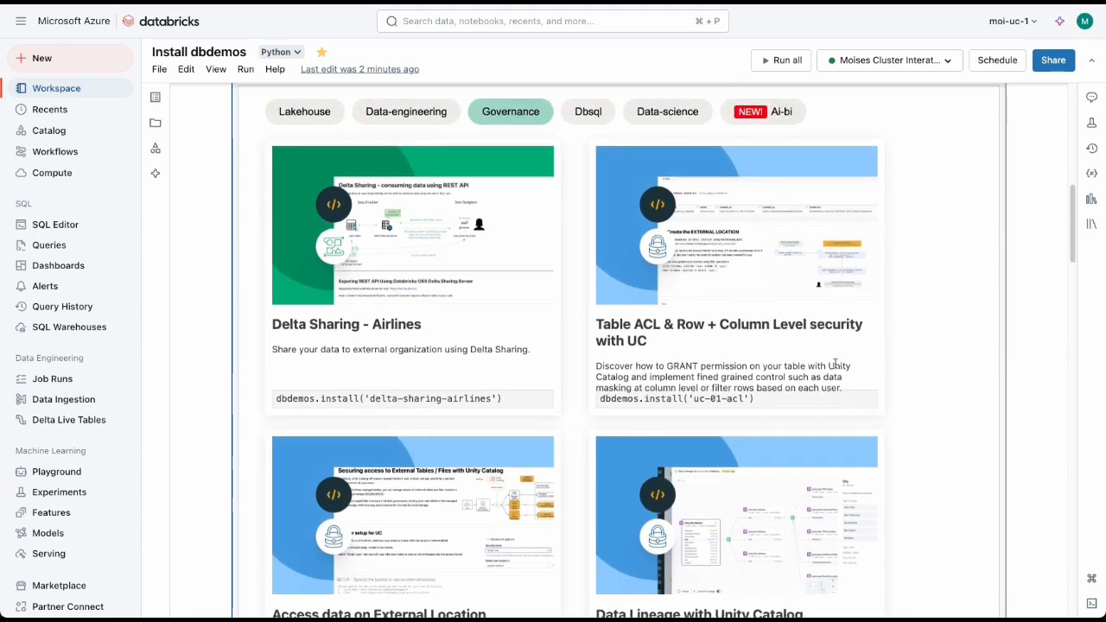
left_click(587, 112)
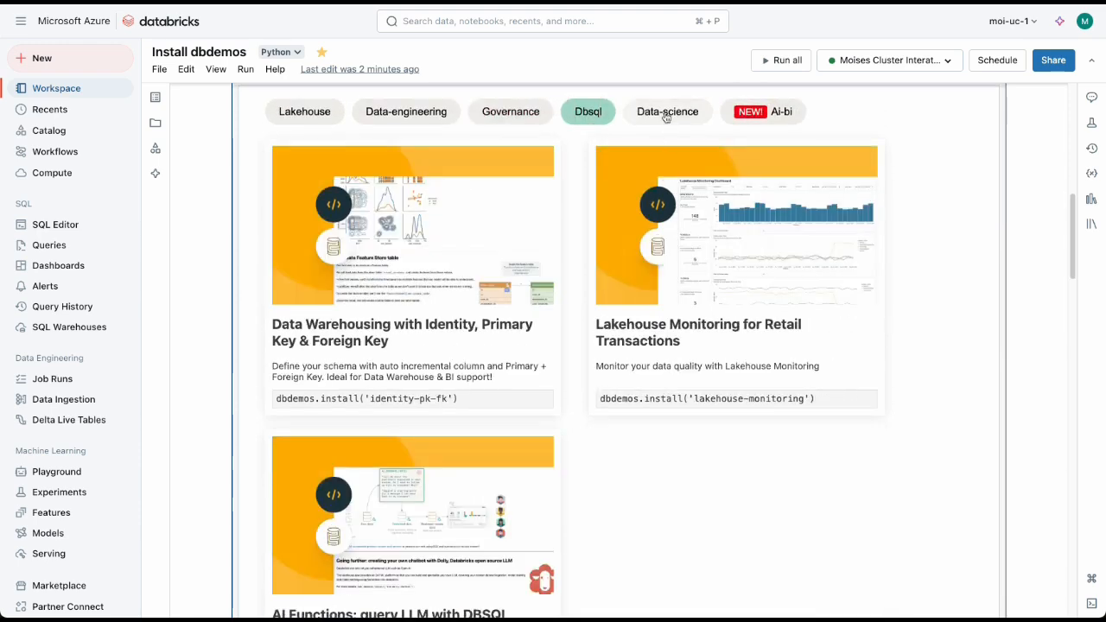
left_click(667, 114)
left_click(776, 113)
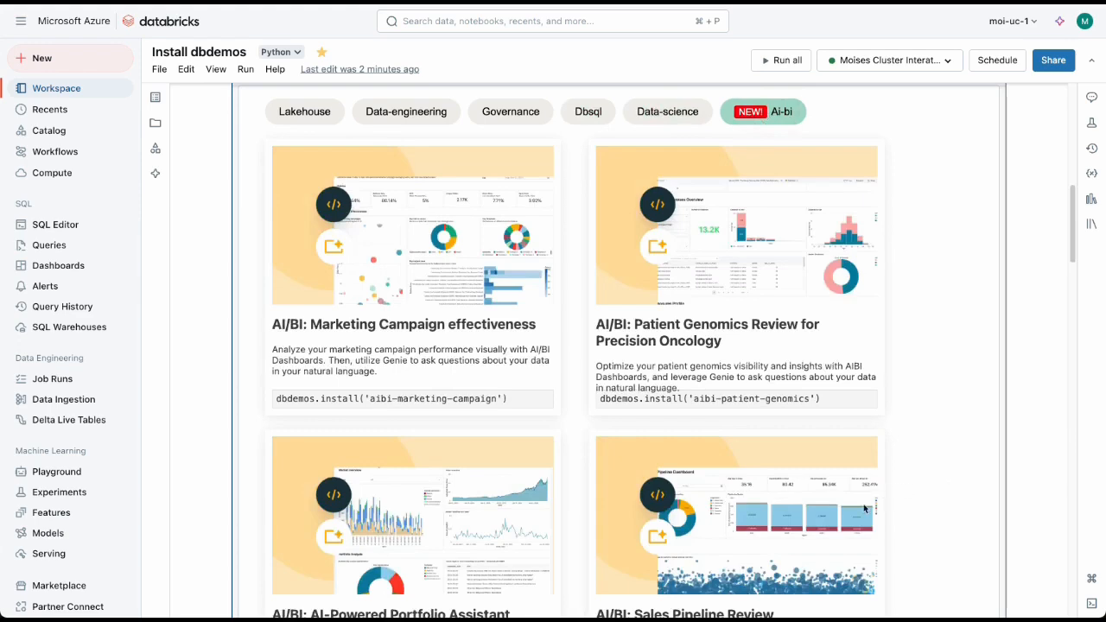
Step: Examine the install commands of the AI/BI demos, including the one for Supply Chain Forecasting
scroll(790, 342, "down", 10)
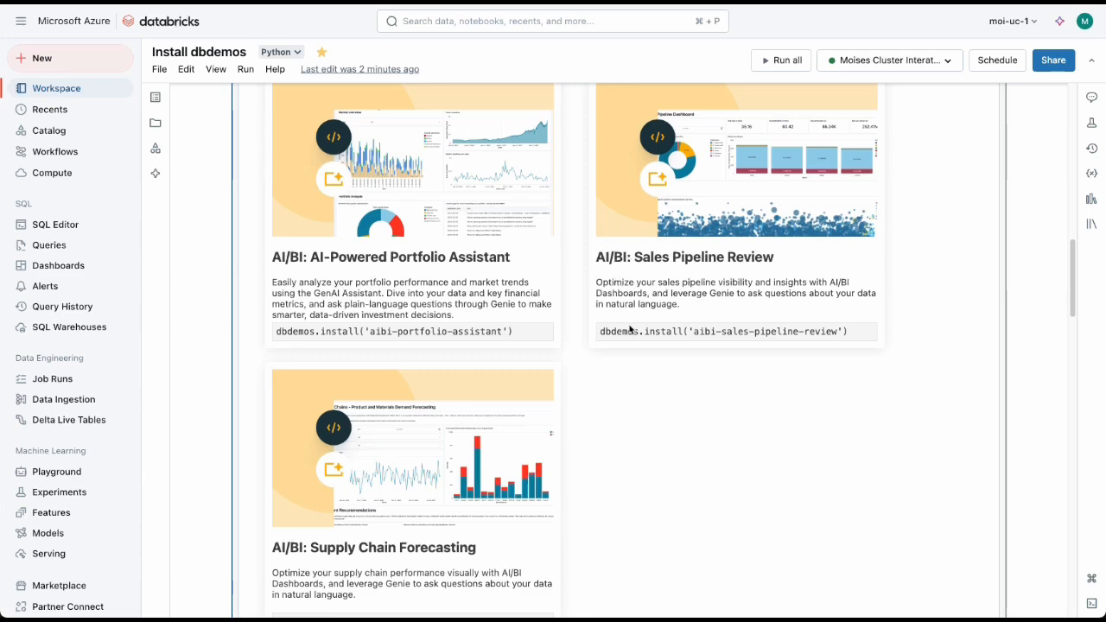
scroll(630, 329, "down", 3)
left_click_drag(275, 429, 531, 429)
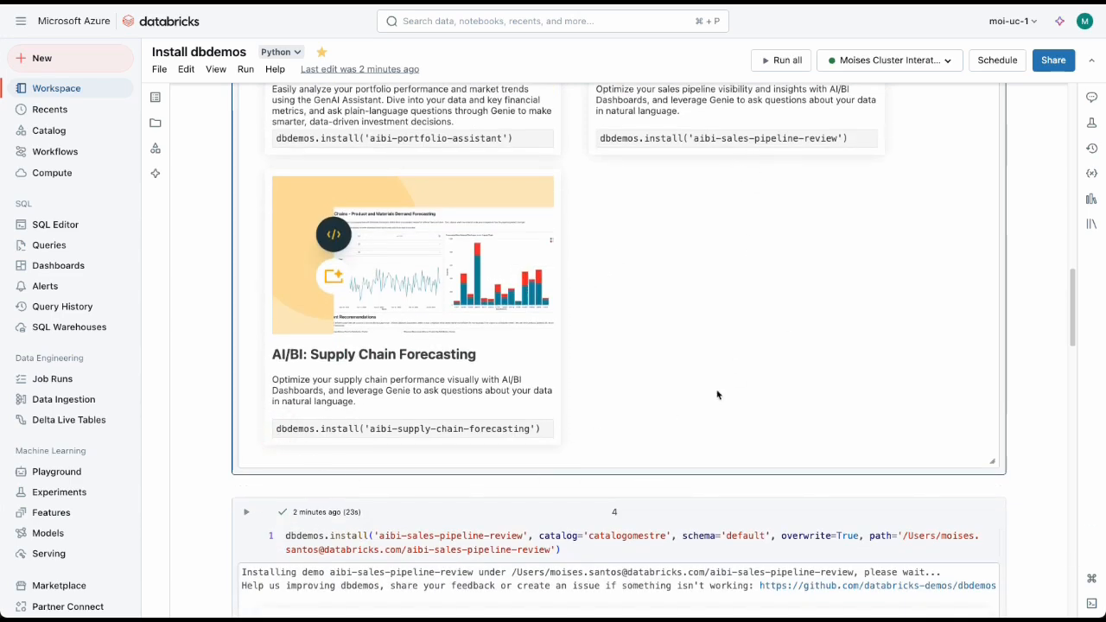
Step: Examine the catalog, schema, overwrite and path arguments of the aibi-sales-pipeline-review install call
left_click(553, 549)
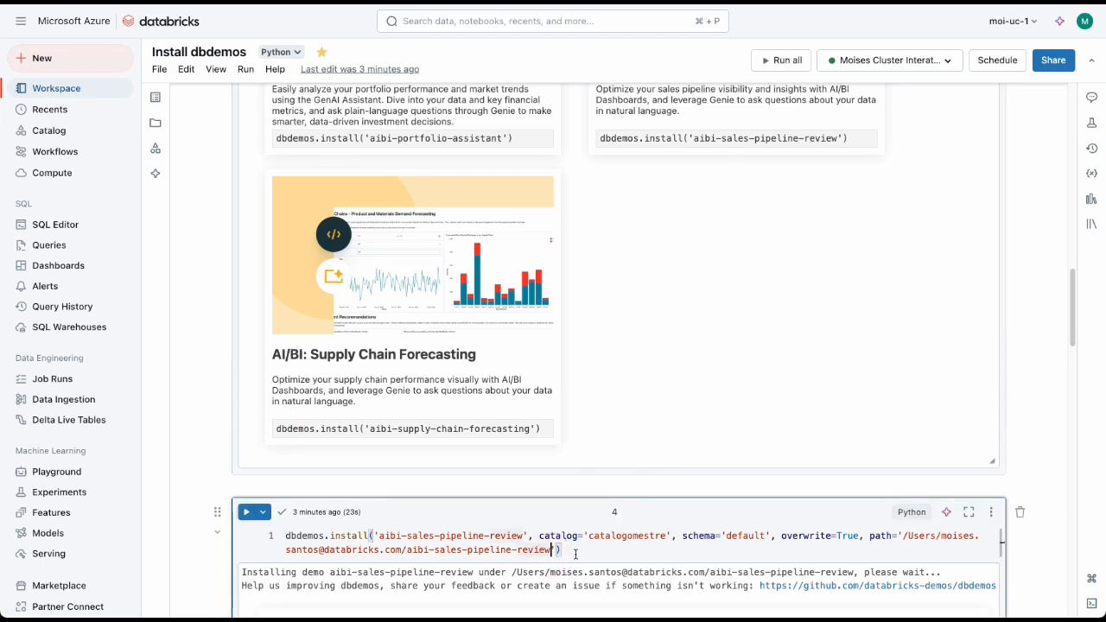
left_click_drag(539, 535, 767, 536)
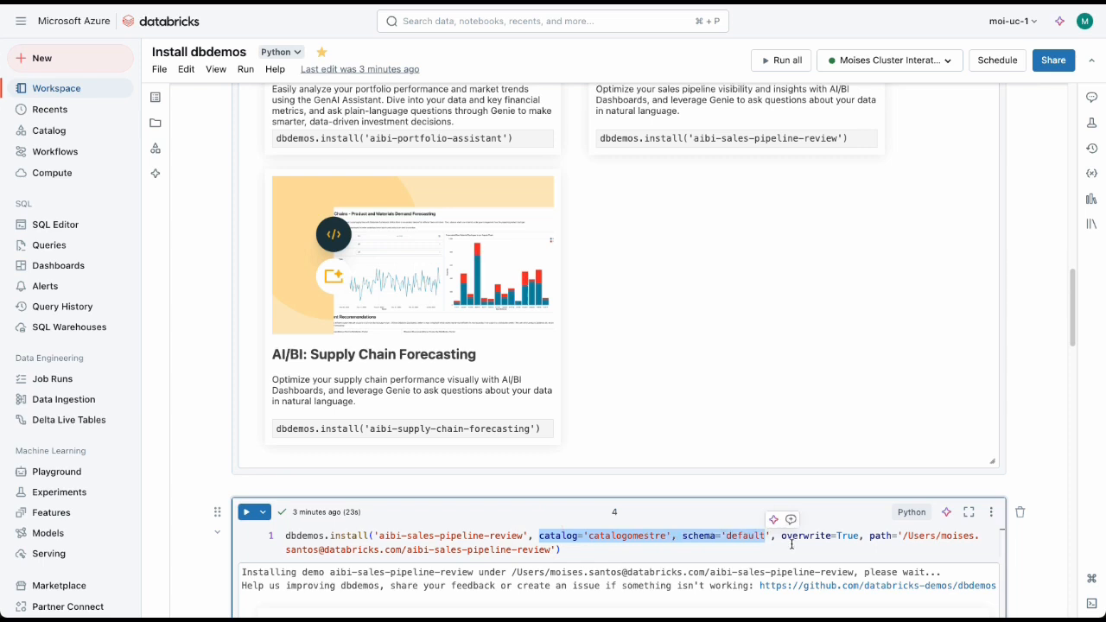
left_click(781, 536)
left_click_drag(781, 536, 585, 551)
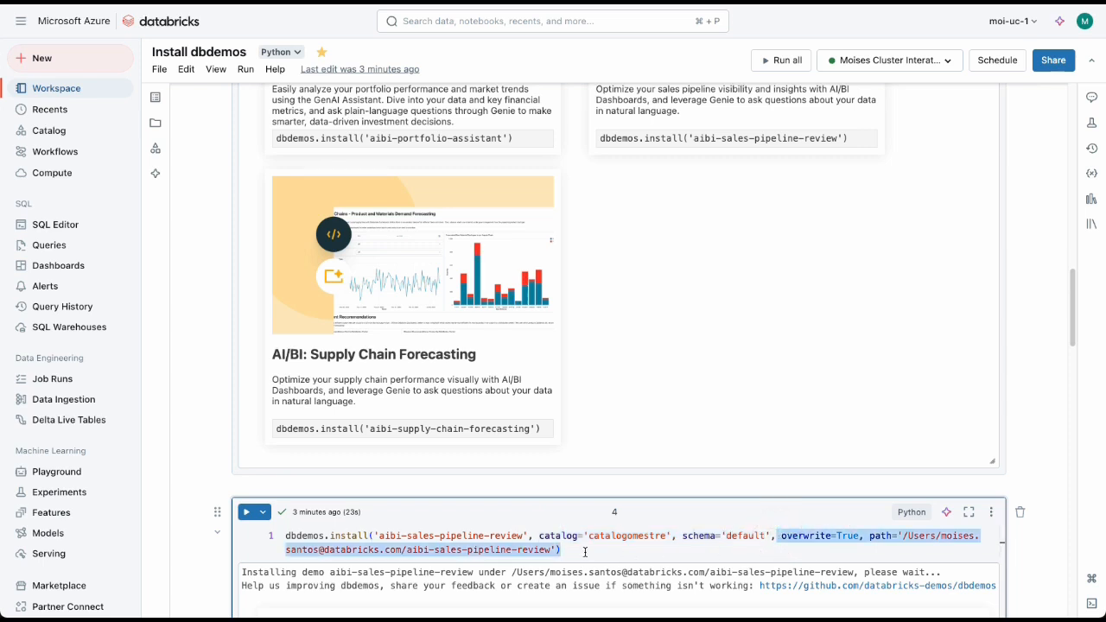
Step: Open the installed [dbdemos] AIBI - Sales Pipeline Review dashboard from the install cell's output
scroll(683, 535, "down", 5)
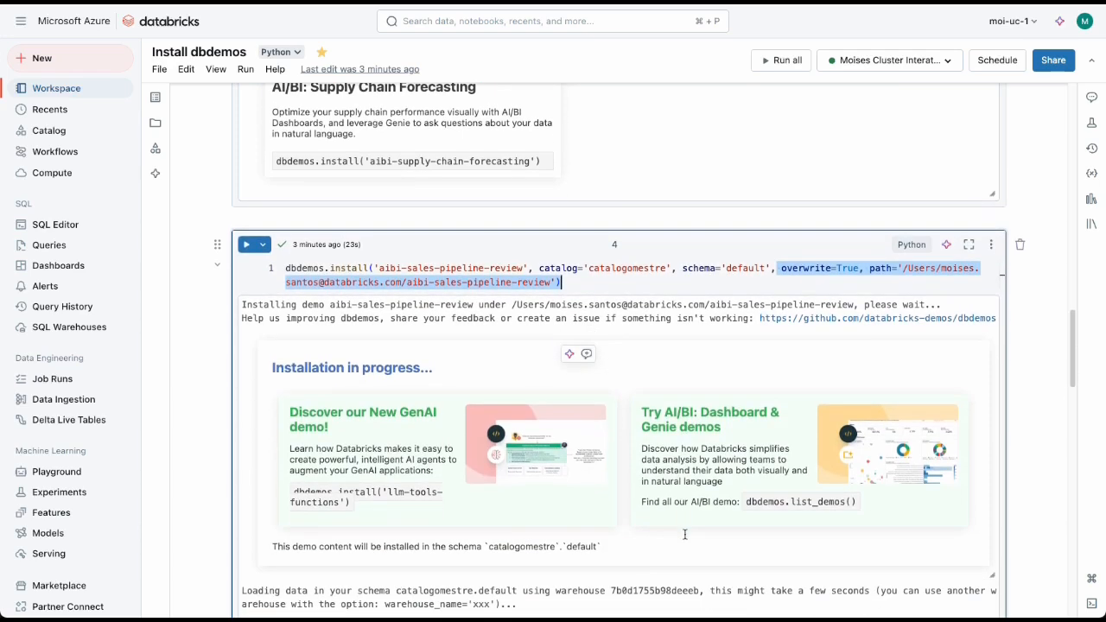
scroll(688, 542, "down", 8)
scroll(663, 544, "up", 1)
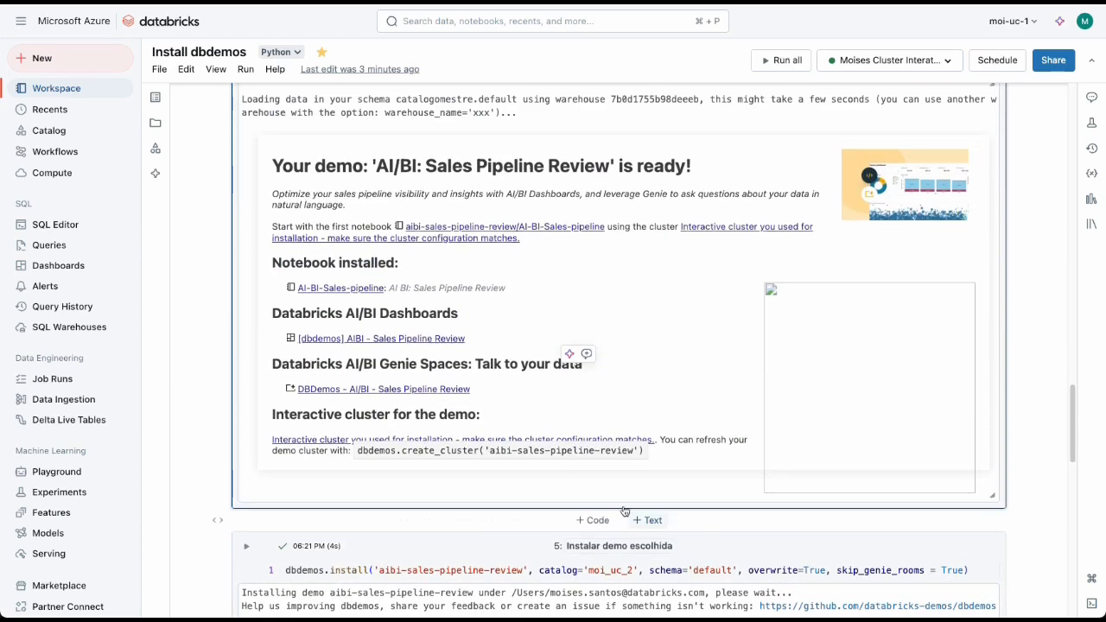
left_click(362, 342)
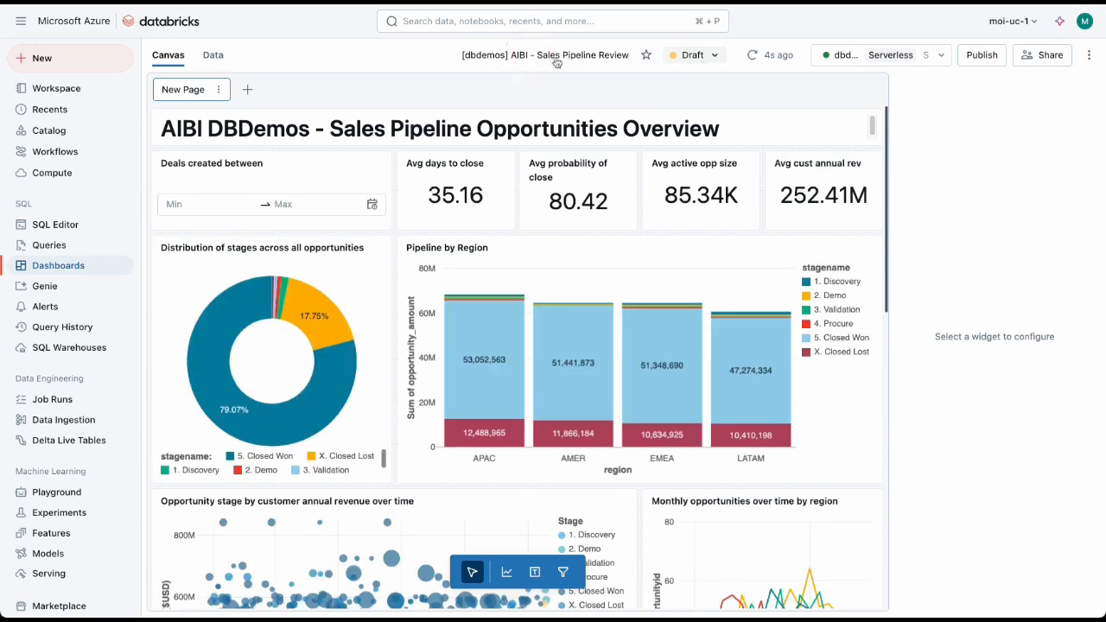
Step: View the SQL warehouses available to the draft dashboard without switching to another one
left_click(940, 58)
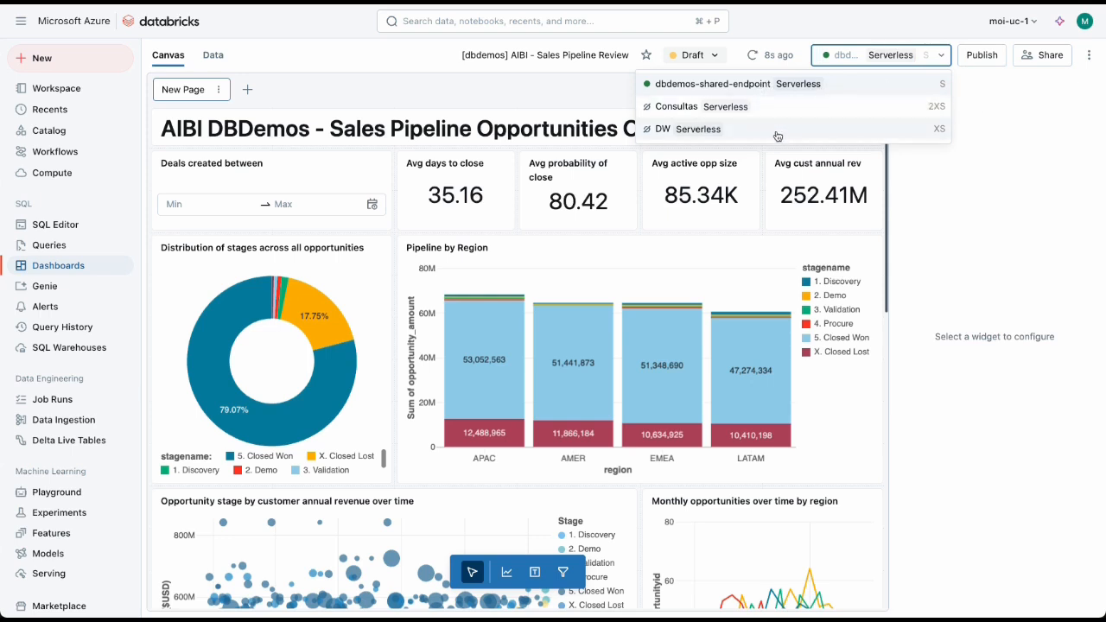
left_click(804, 40)
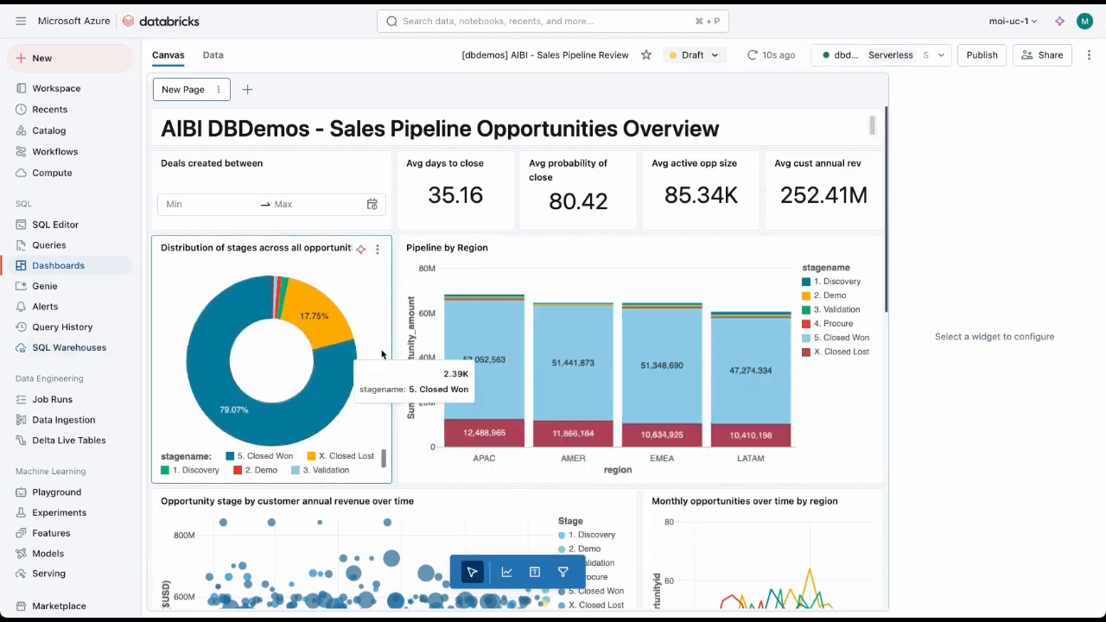
Step: Open the assistant prompt on the Team table to view its column suggestions, and close it without a request
scroll(578, 503, "down", 10)
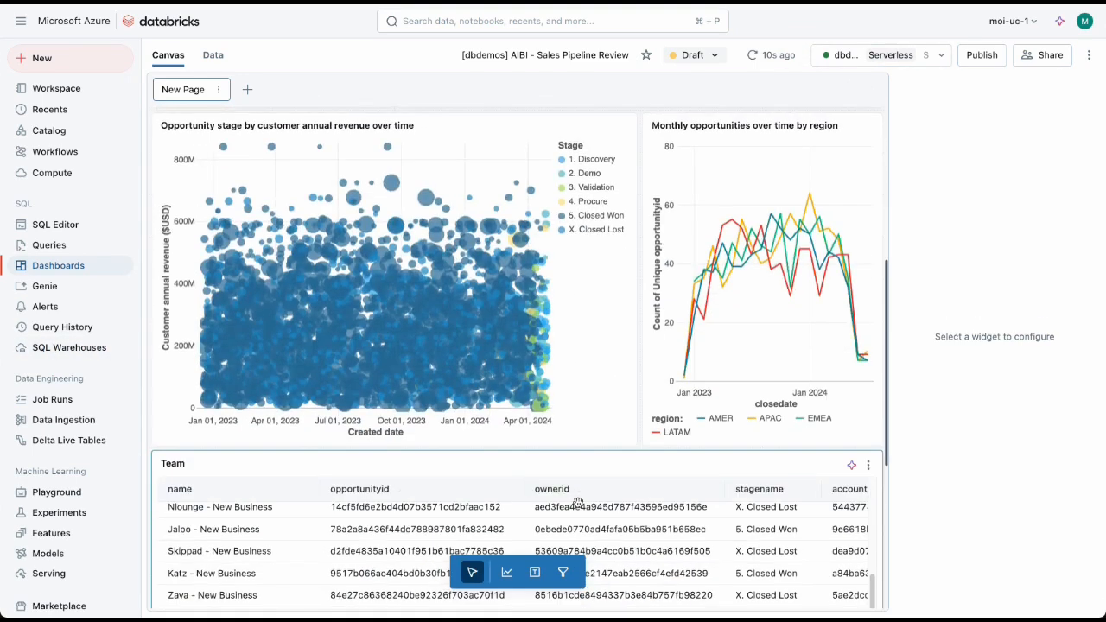
left_click(851, 466)
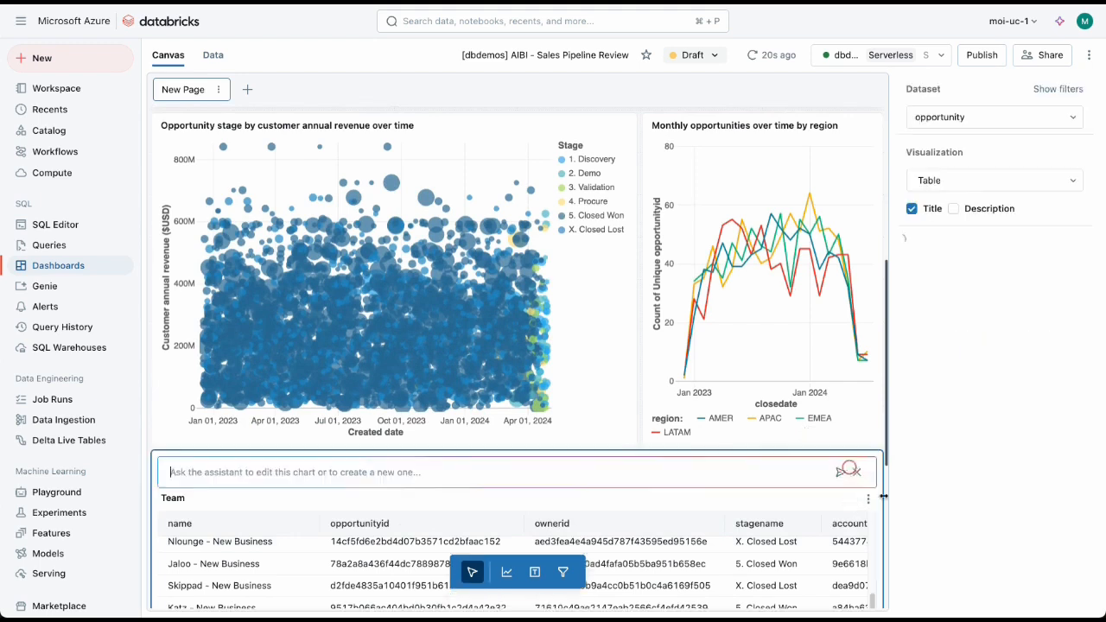
left_click(370, 472)
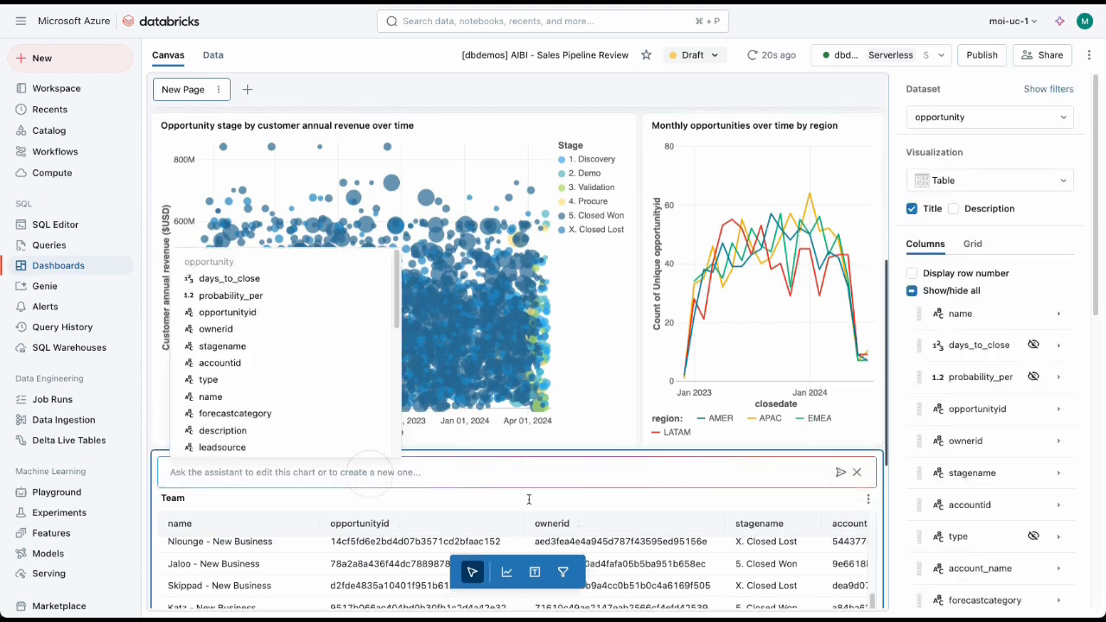
left_click(856, 471)
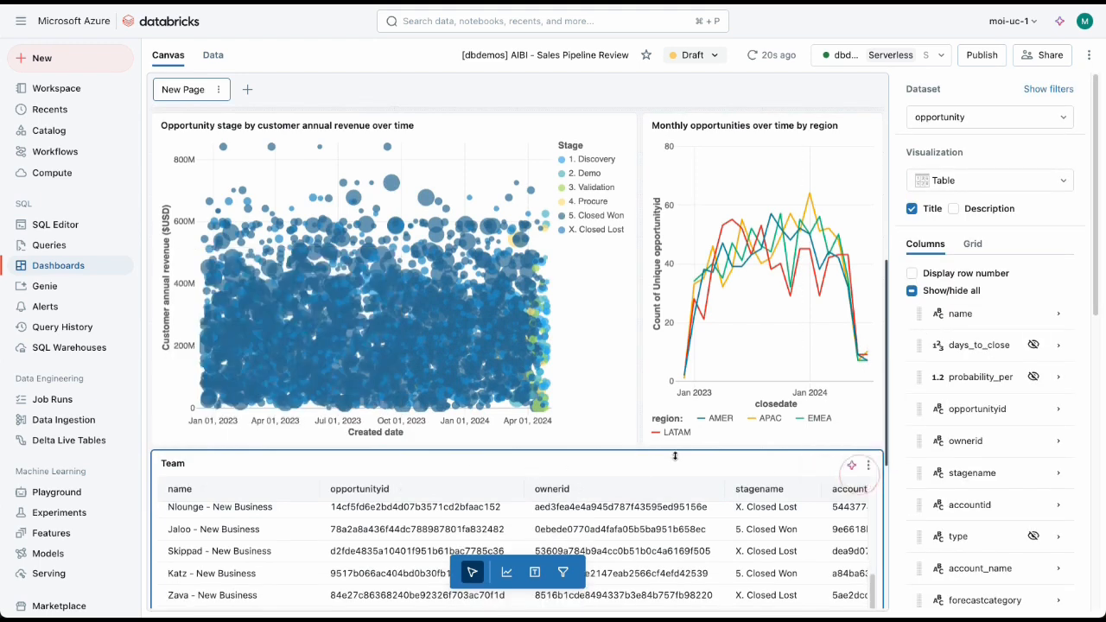
Step: Examine the dataset, visualization and column settings of the Team table widget
left_click(641, 470)
scroll(988, 522, "down", 5)
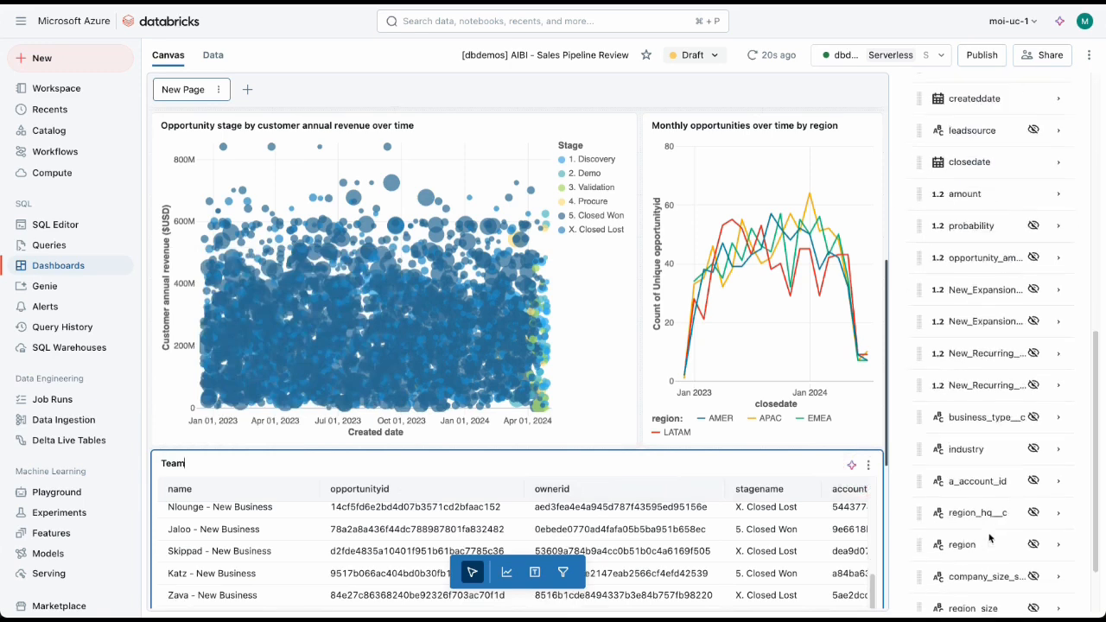
scroll(989, 539, "up", 5)
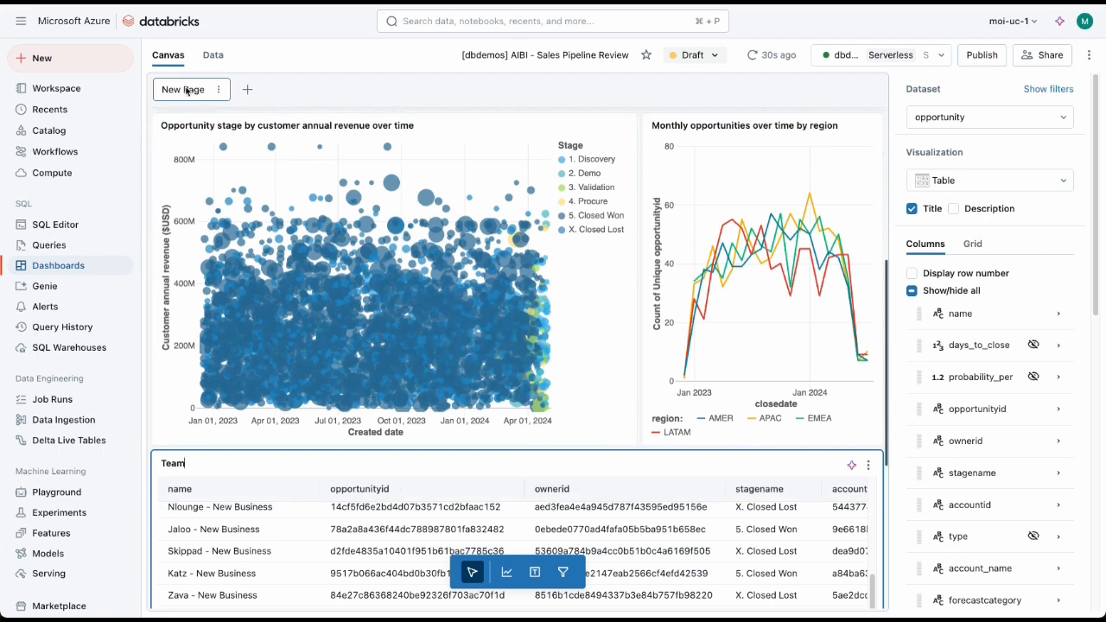
Step: Add a new page to the sales pipeline dashboard
left_click(247, 89)
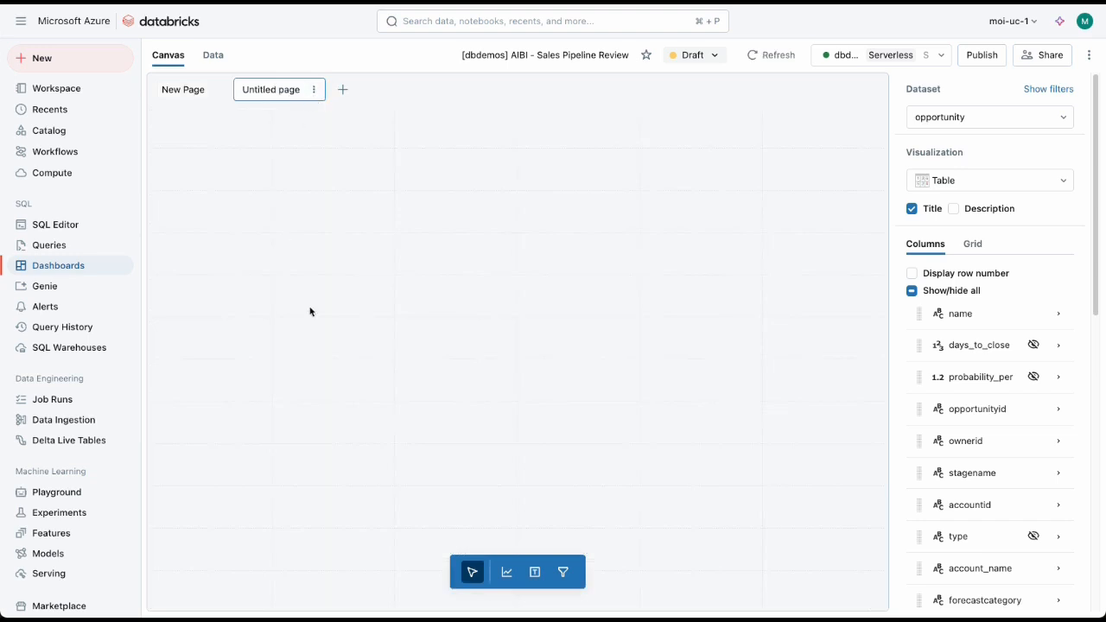
Step: Place a new visualization widget in the upper corner of the empty Untitled page, using the opportunity dataset
left_click(509, 574)
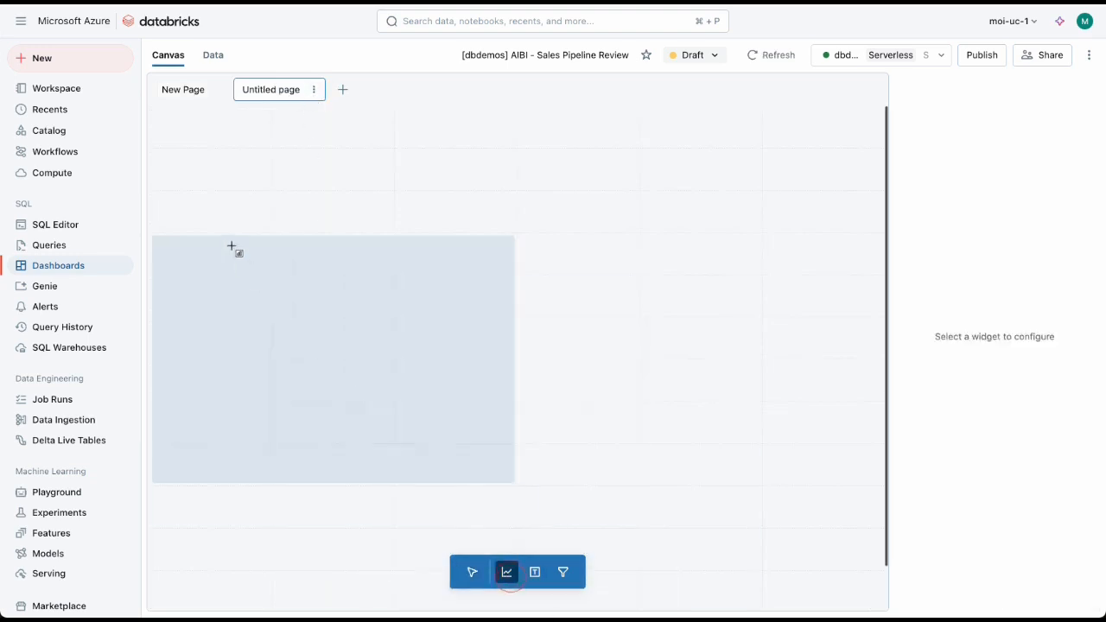
left_click(199, 136)
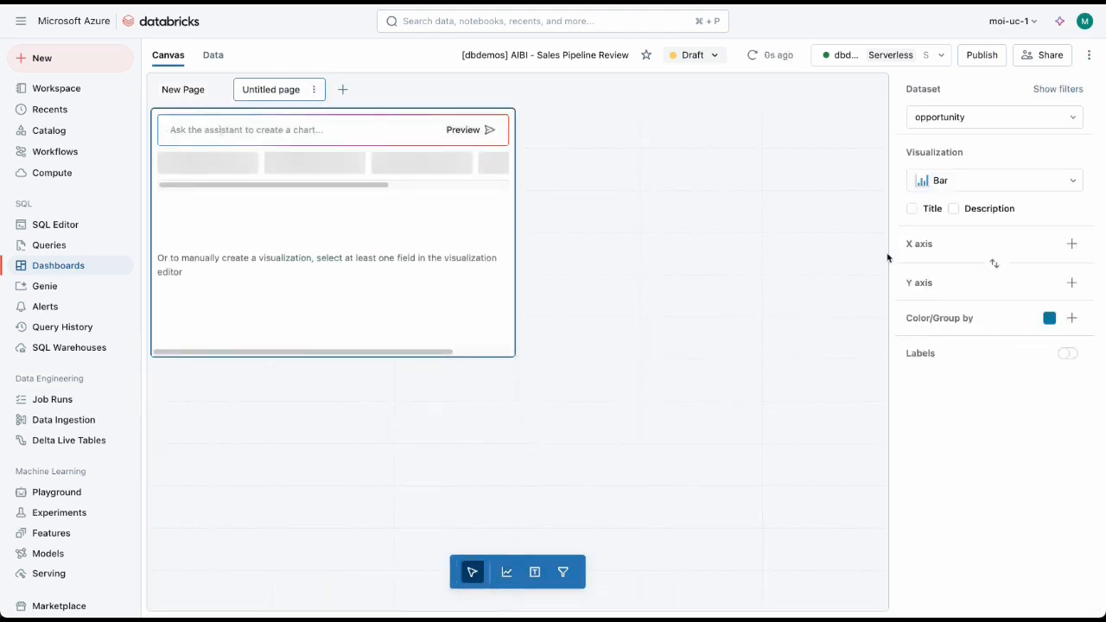
left_click_drag(899, 89, 950, 93)
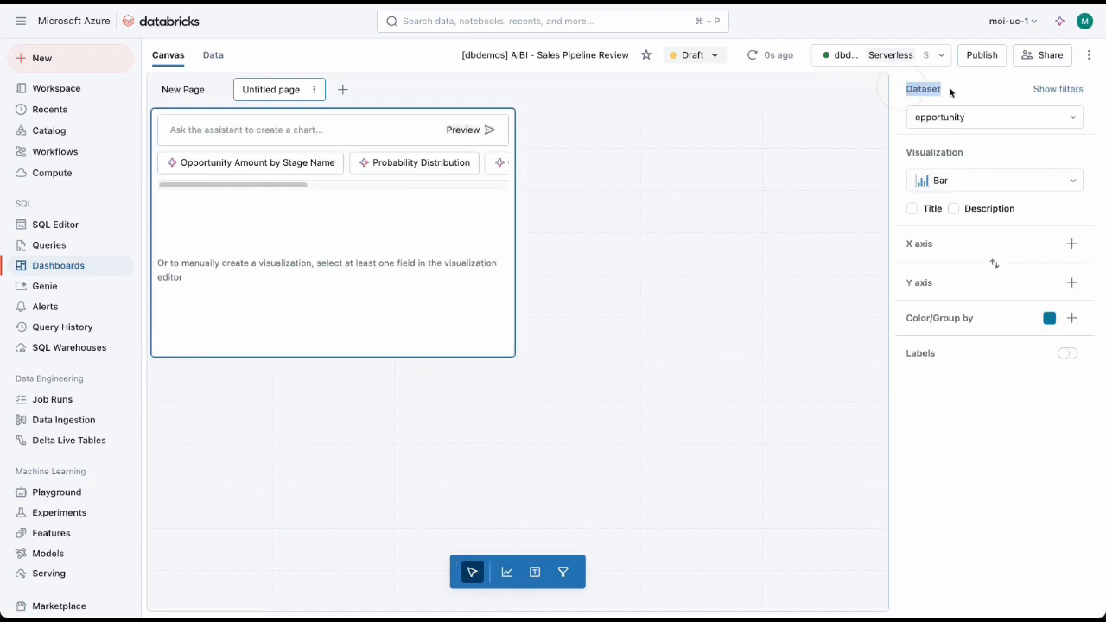
Step: Ask the widget's assistant "qual é a media de dias de fechamento de oportunidades na regiam AMER" and shrink the resulting counter widget
left_click(343, 132)
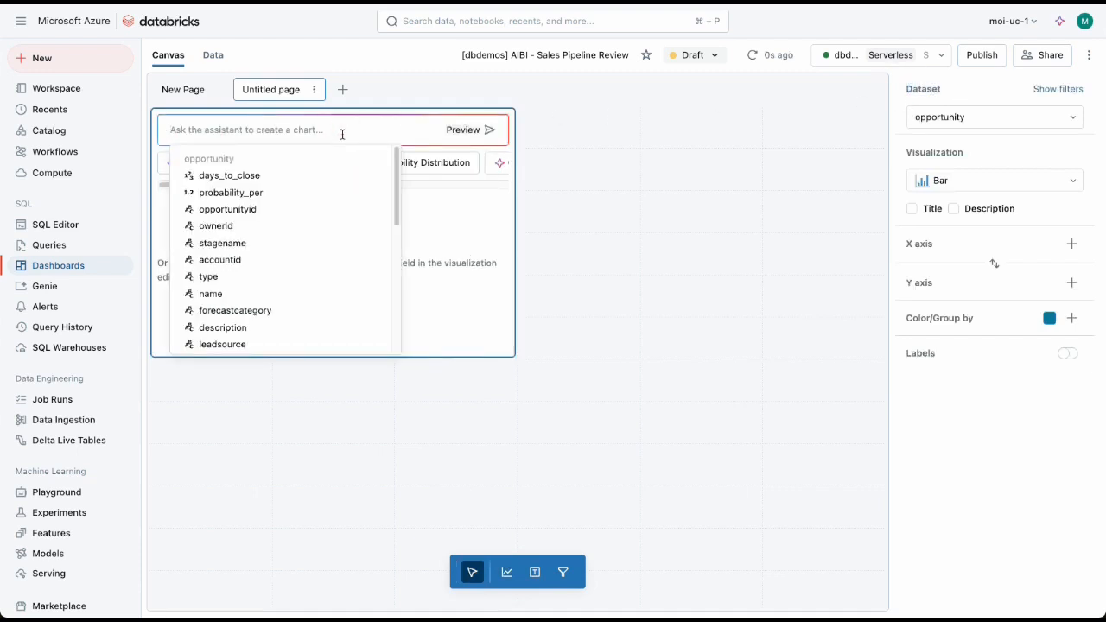
type("quak")
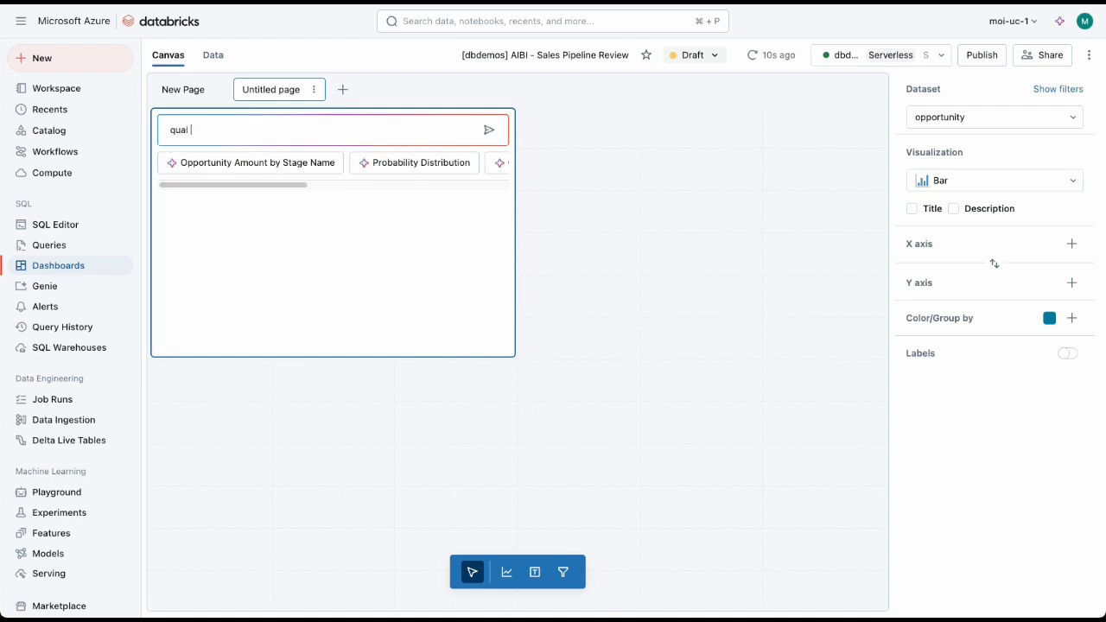
type(" é a media de dias de fechamento d")
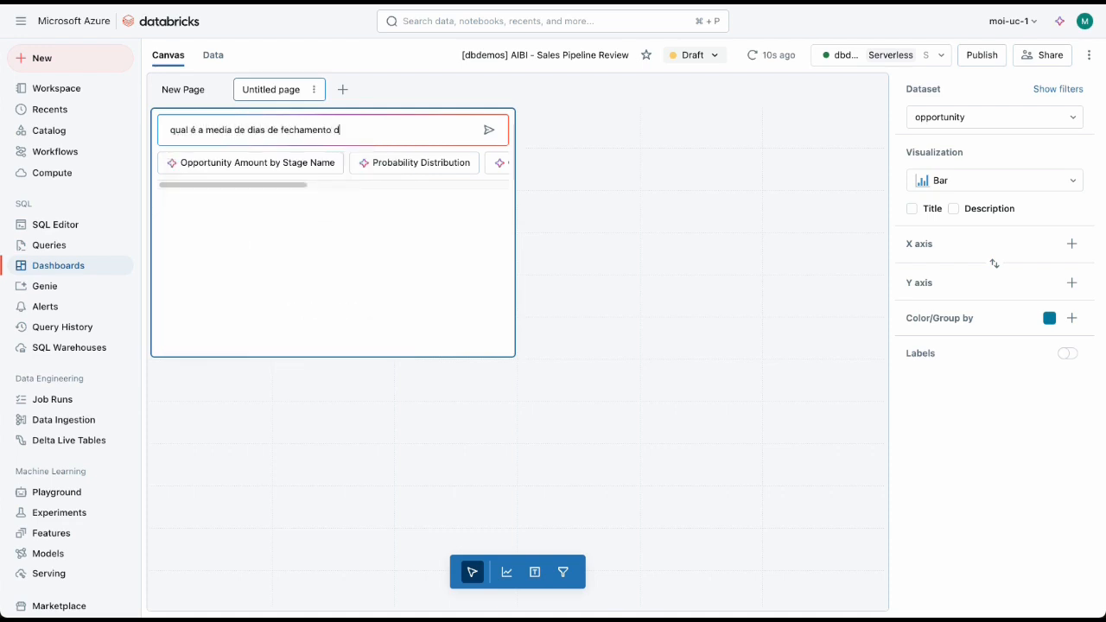
type("e oportunidades na rfegiam AMER")
key("Return")
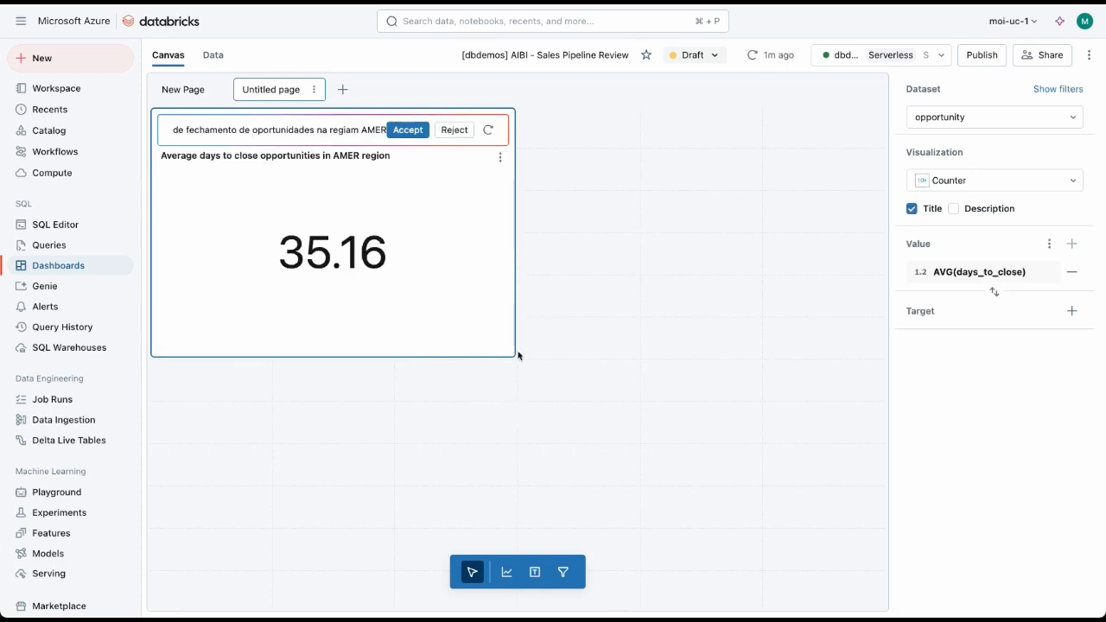
left_click_drag(517, 354, 444, 267)
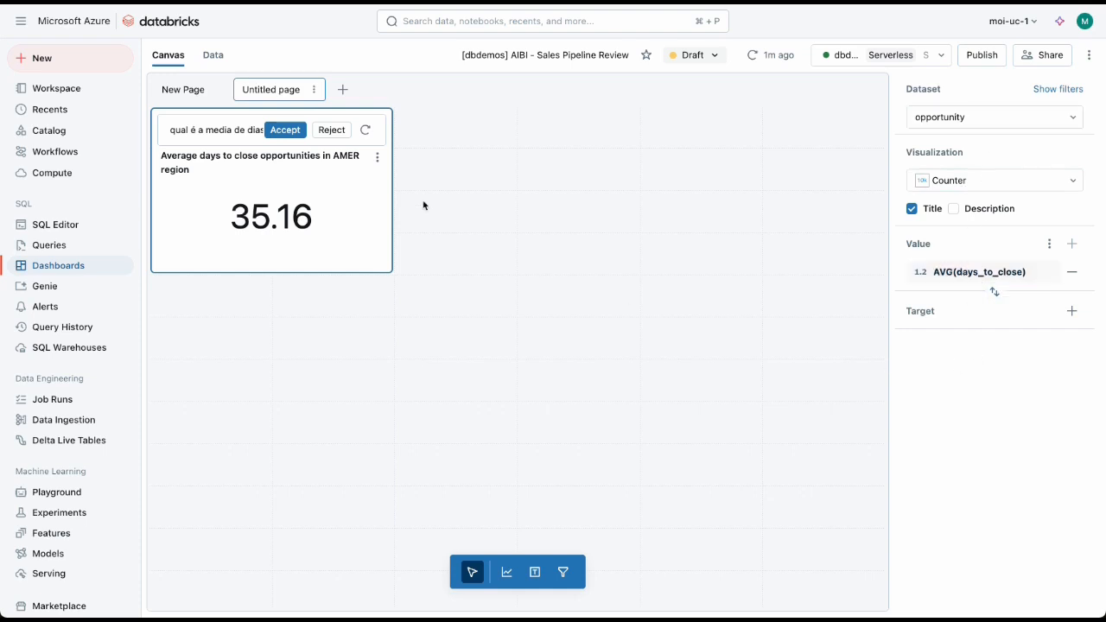
Step: Rename the Untitled page as Teste and the New Page as Overview
double_click(258, 90)
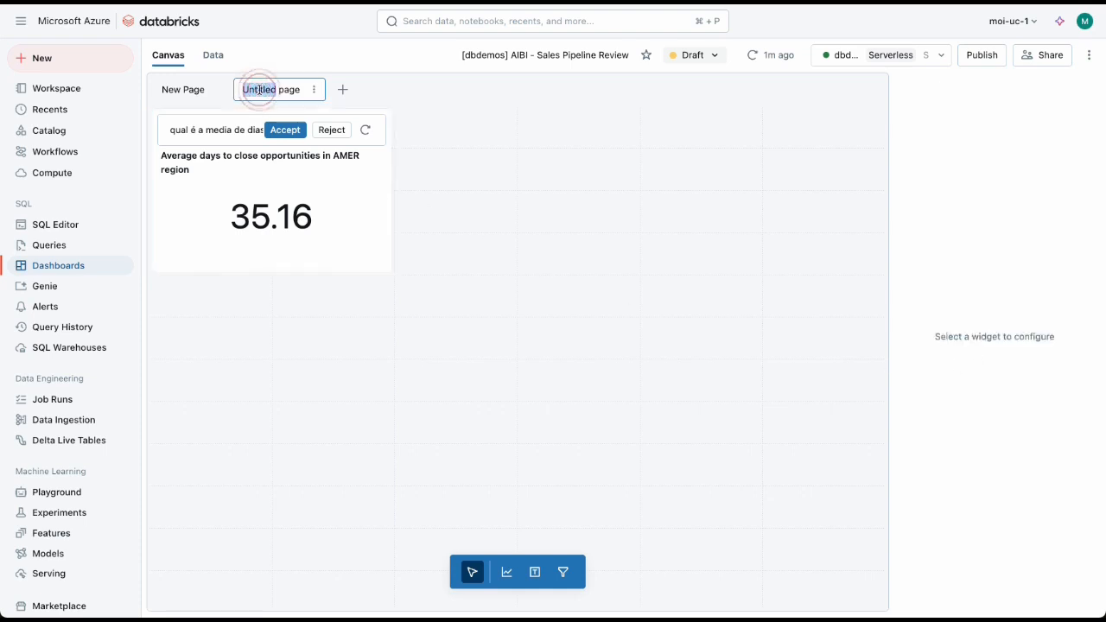
type("Teste")
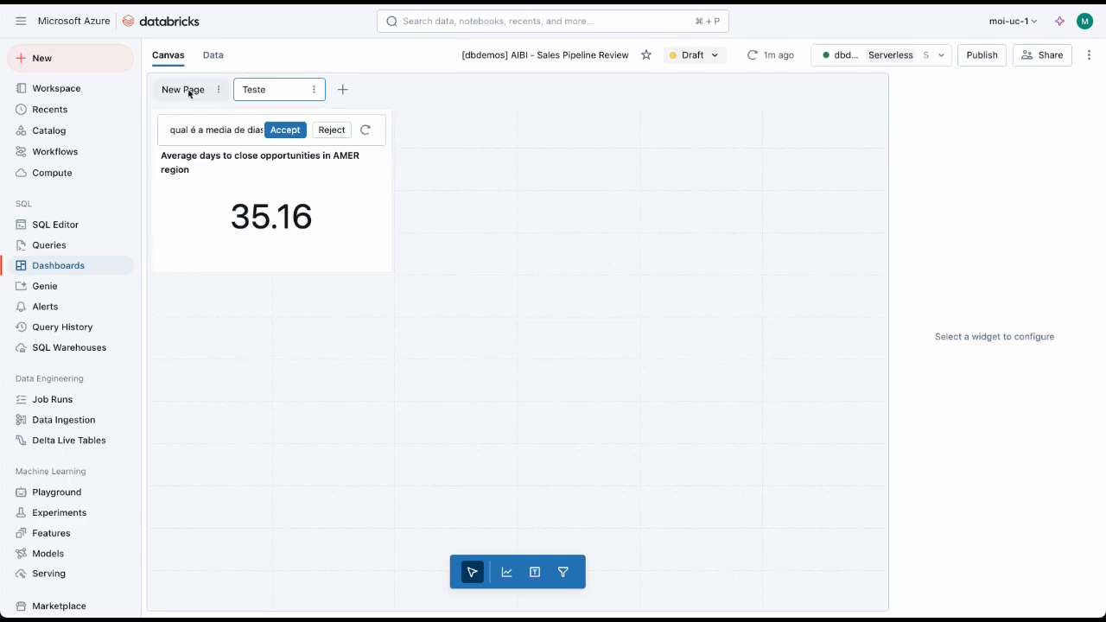
double_click(188, 89)
type("Ove")
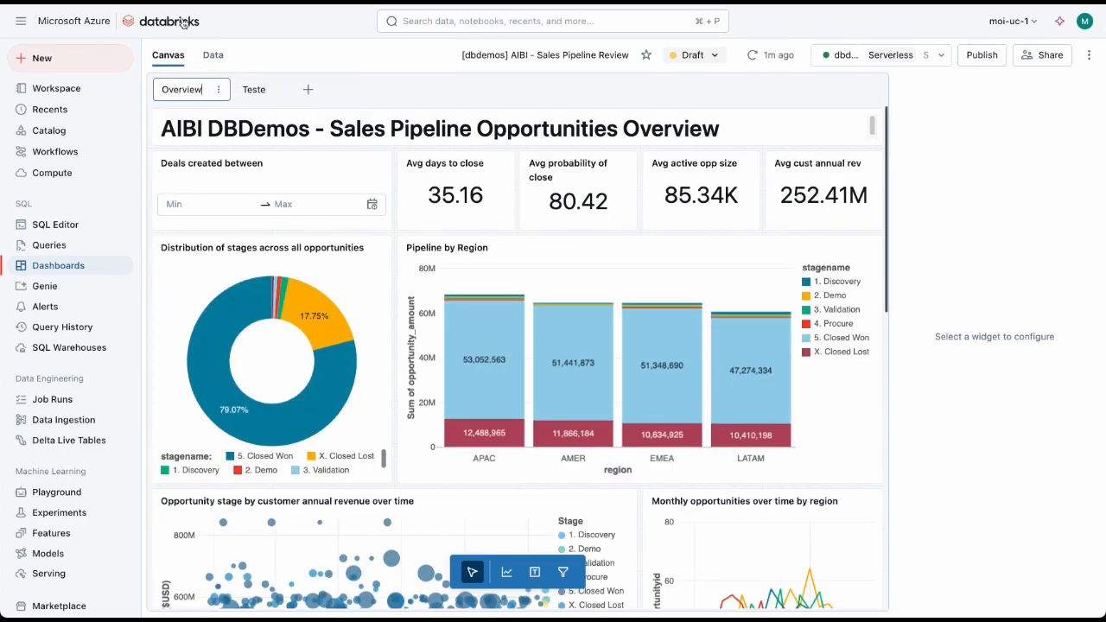
type("rview")
Step: Publish the dashboard with the default embedded credentials and Genie enabled
scroll(519, 345, "down", 10)
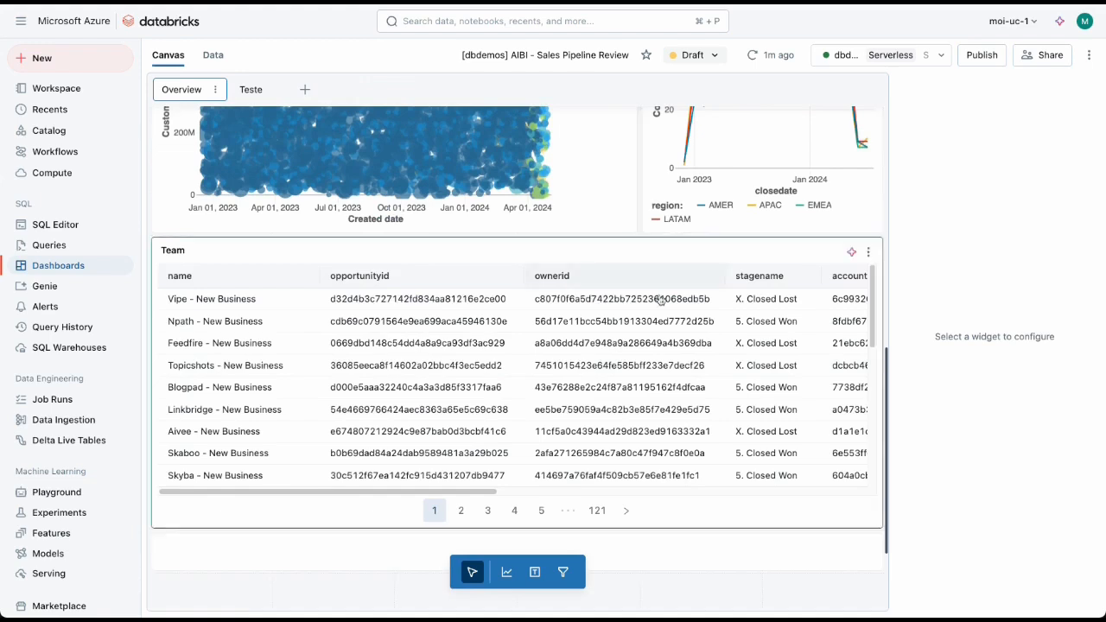
scroll(661, 300, "up", 7)
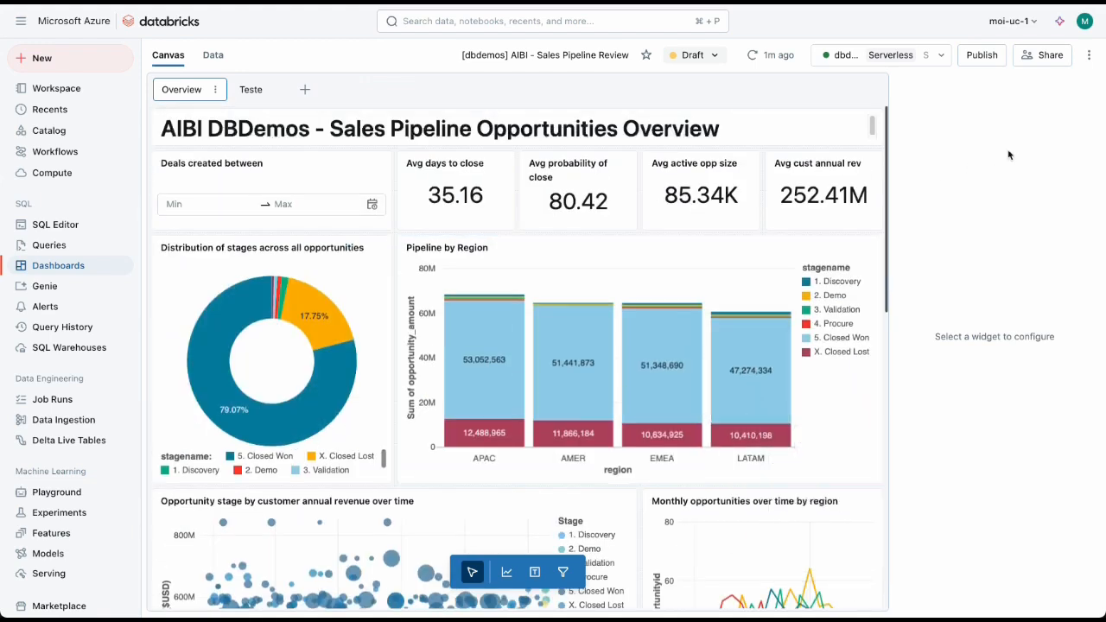
left_click(983, 55)
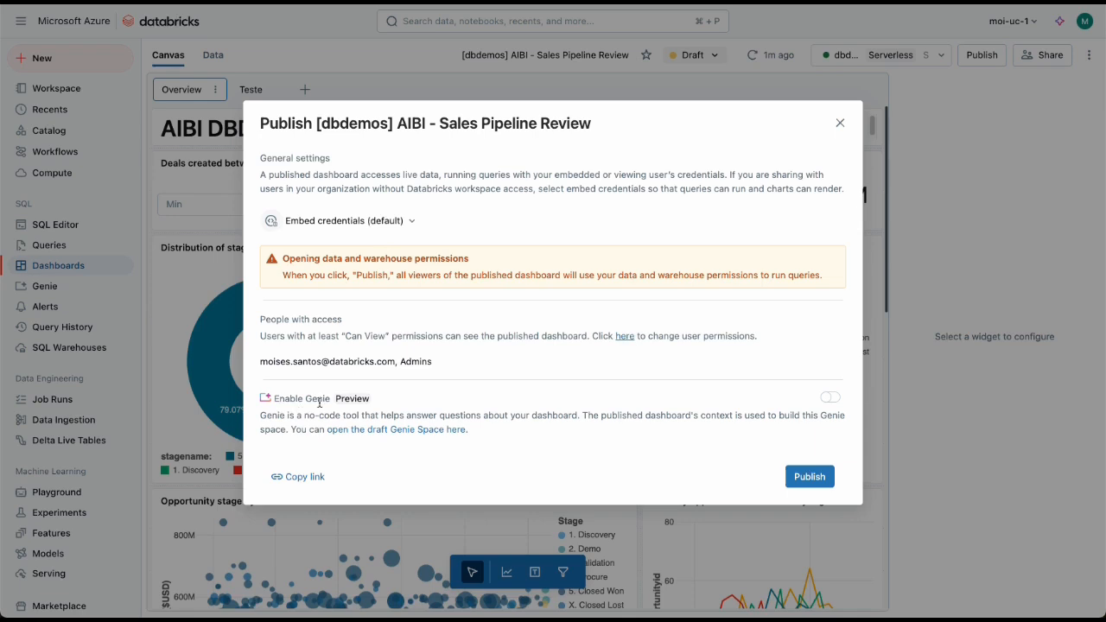
left_click(831, 398)
left_click(809, 476)
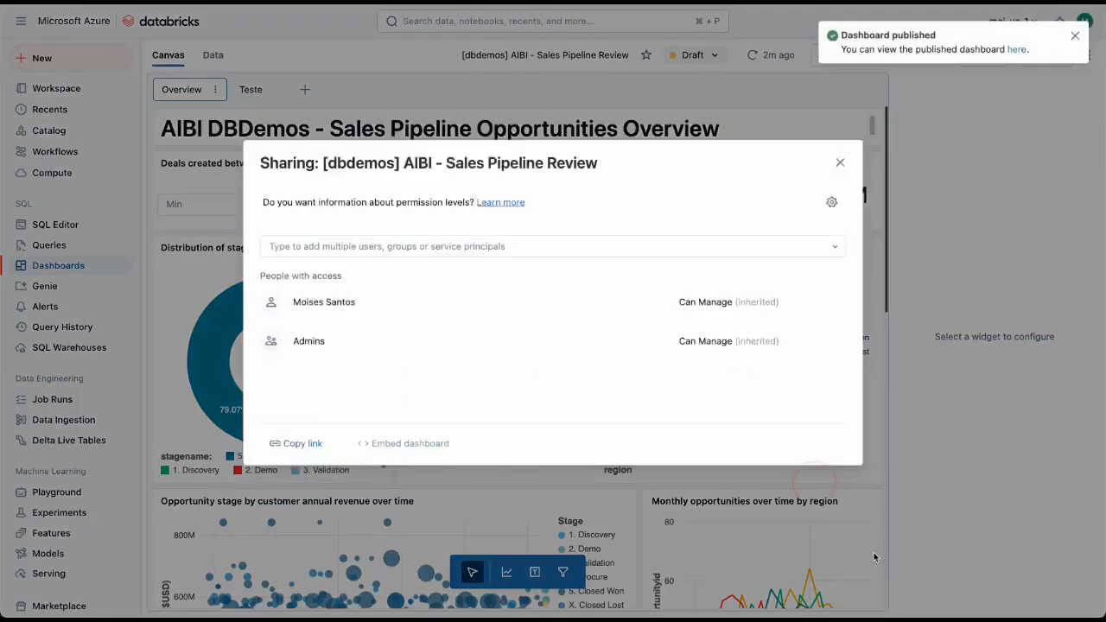
Step: Share the dashboard with the Data Analyst group at the Can View permission level and close the sharing dialog
left_click(425, 221)
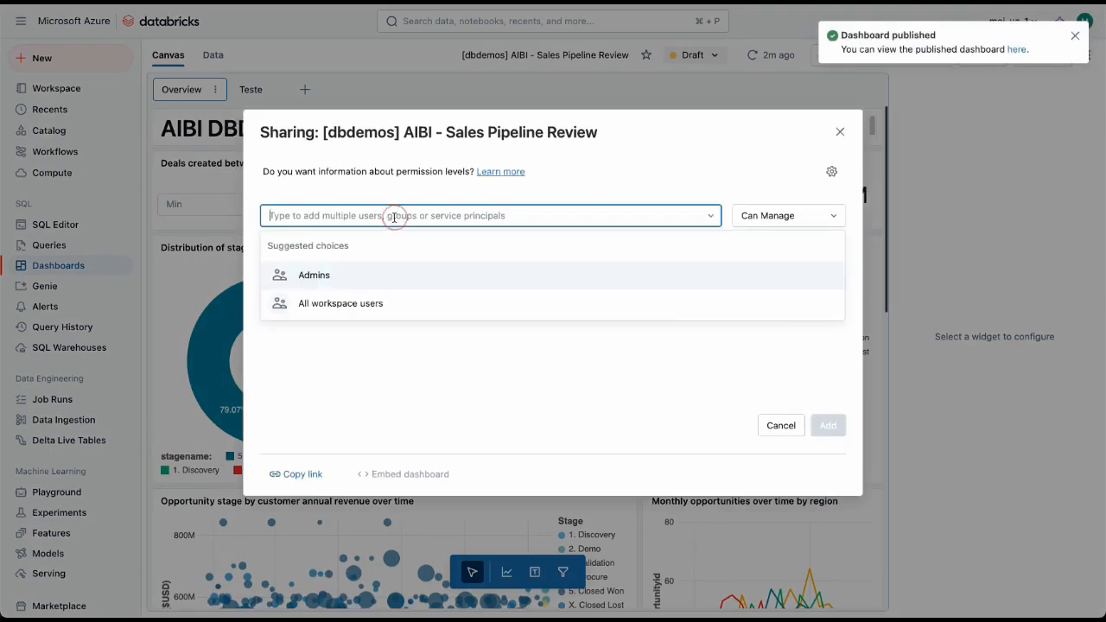
type("anal")
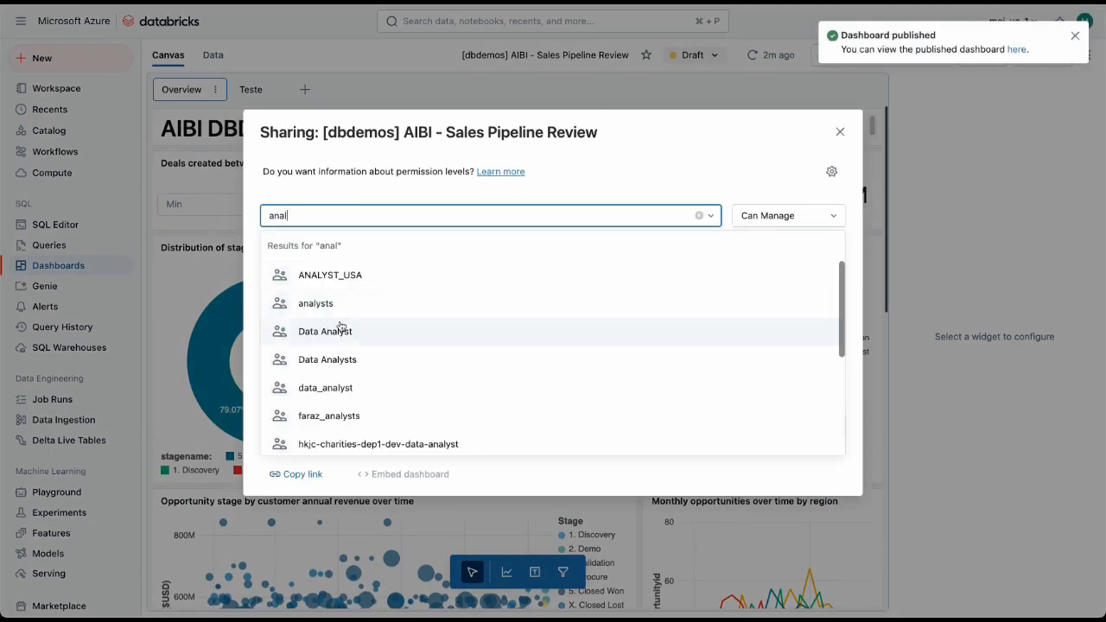
left_click(341, 335)
left_click(736, 186)
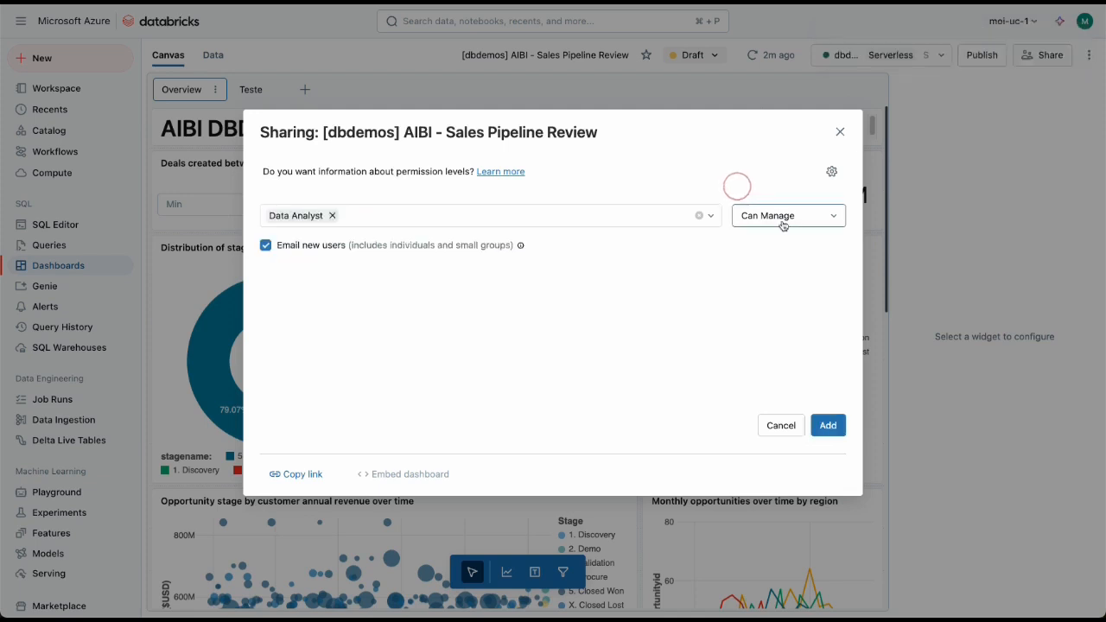
left_click(787, 221)
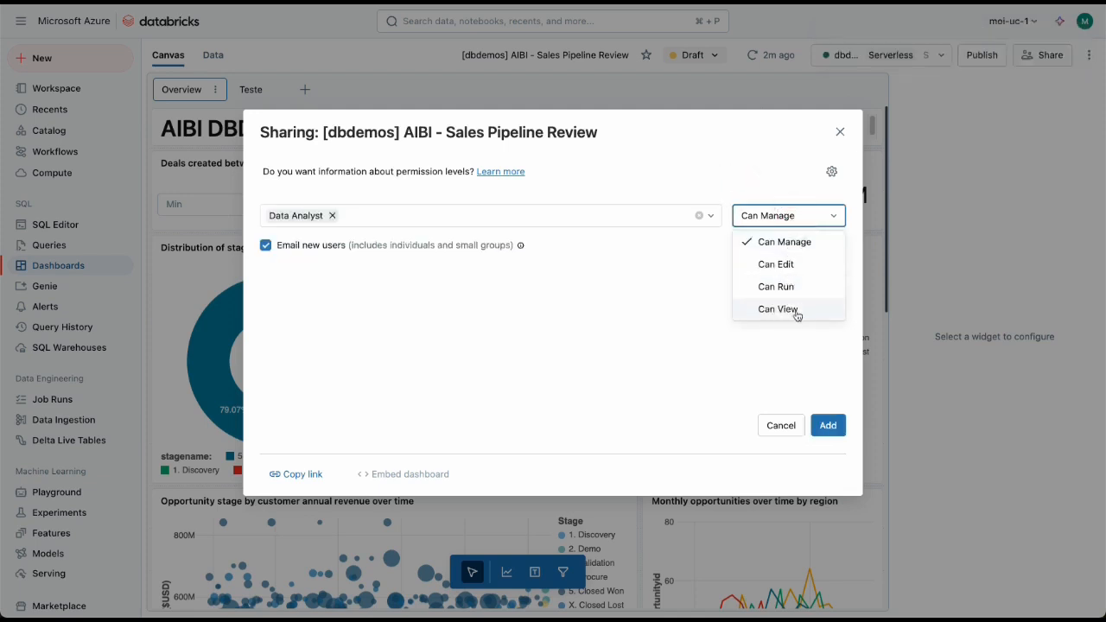
left_click(795, 310)
left_click(812, 216)
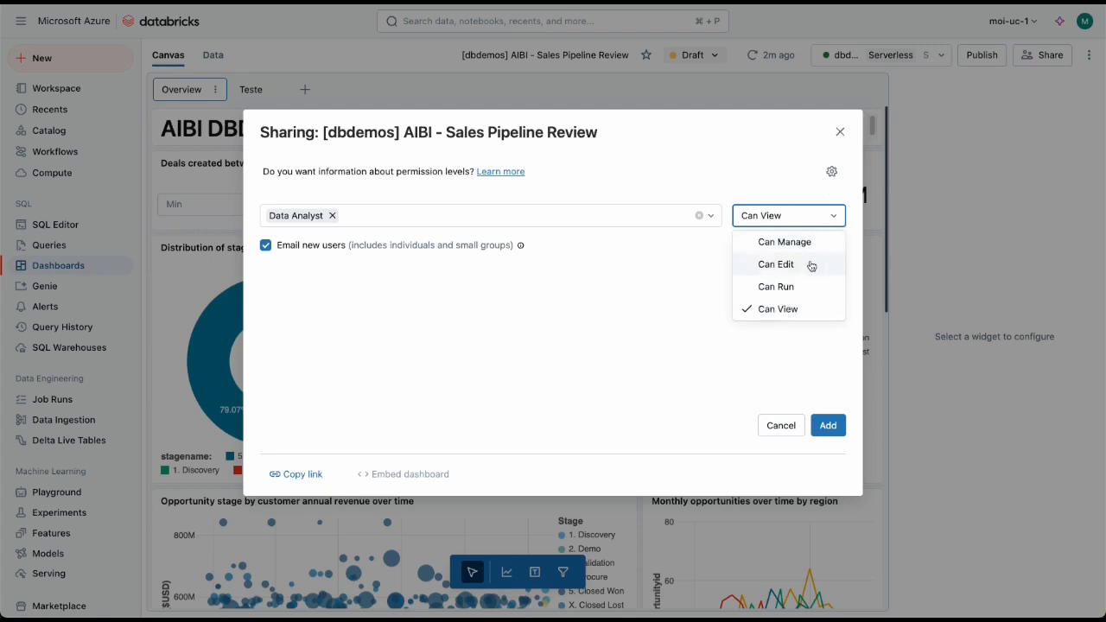
left_click(796, 342)
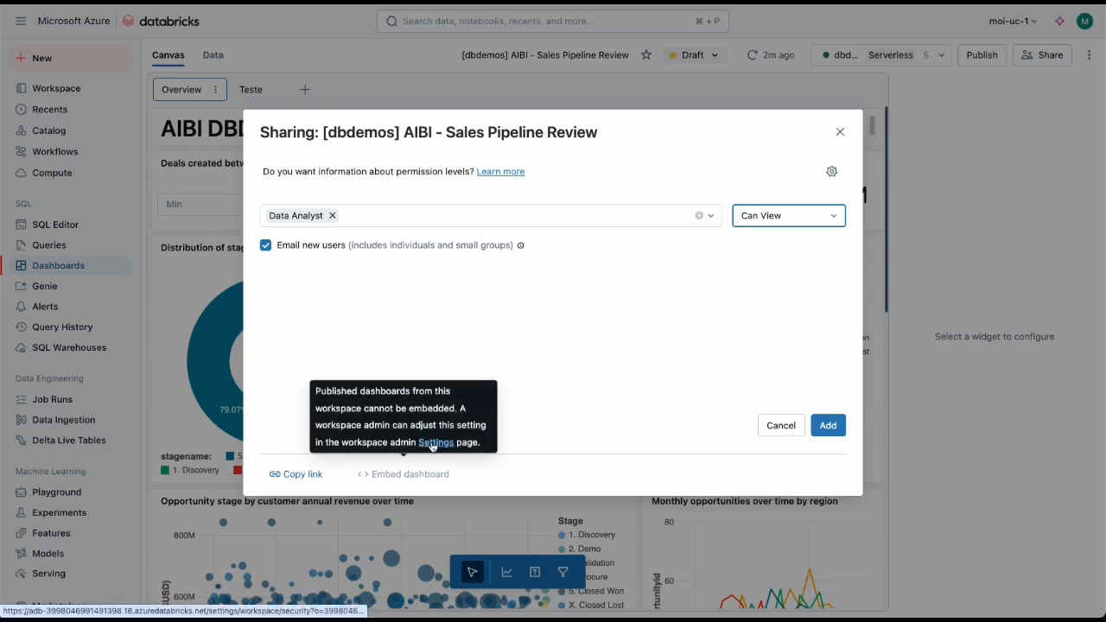
left_click(828, 425)
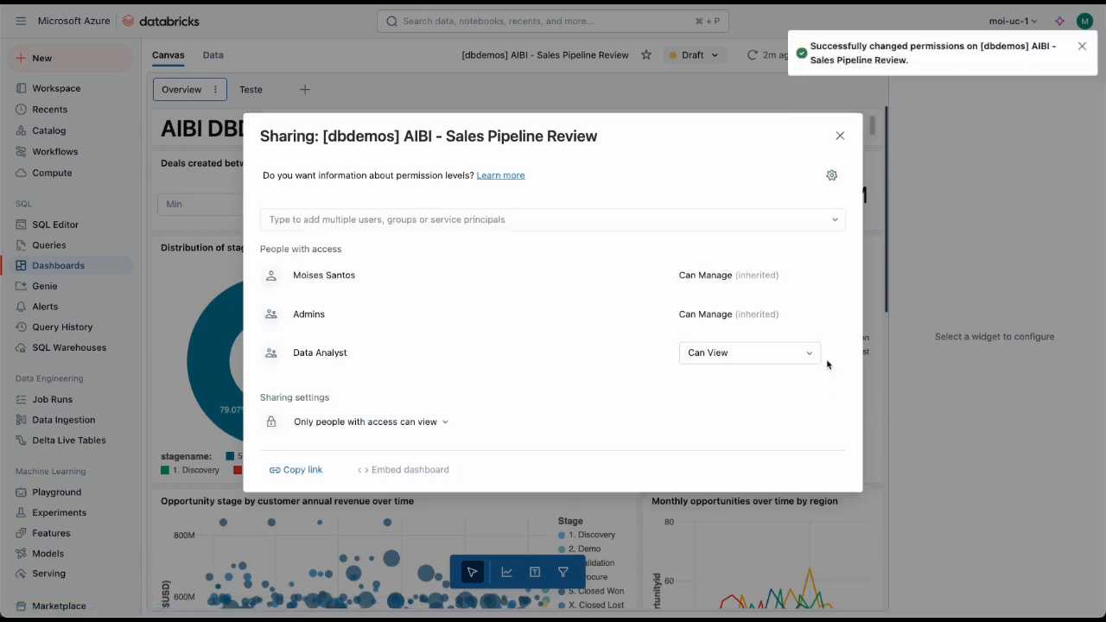
left_click(838, 138)
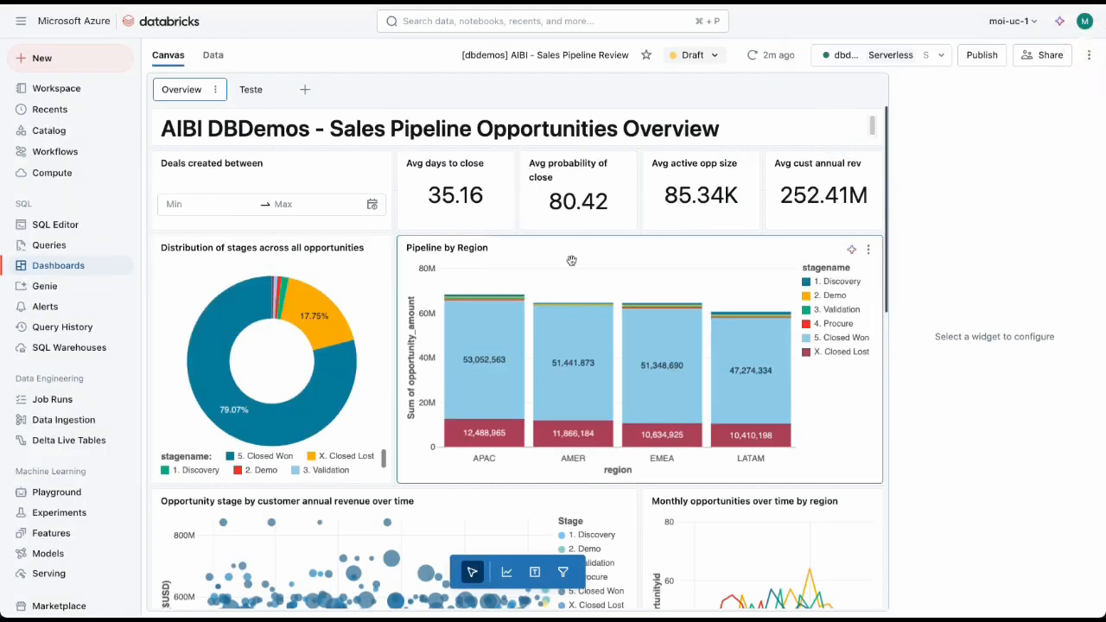
Step: Switch from the draft to the published version of the dashboard and look over its Overview page
left_click(708, 56)
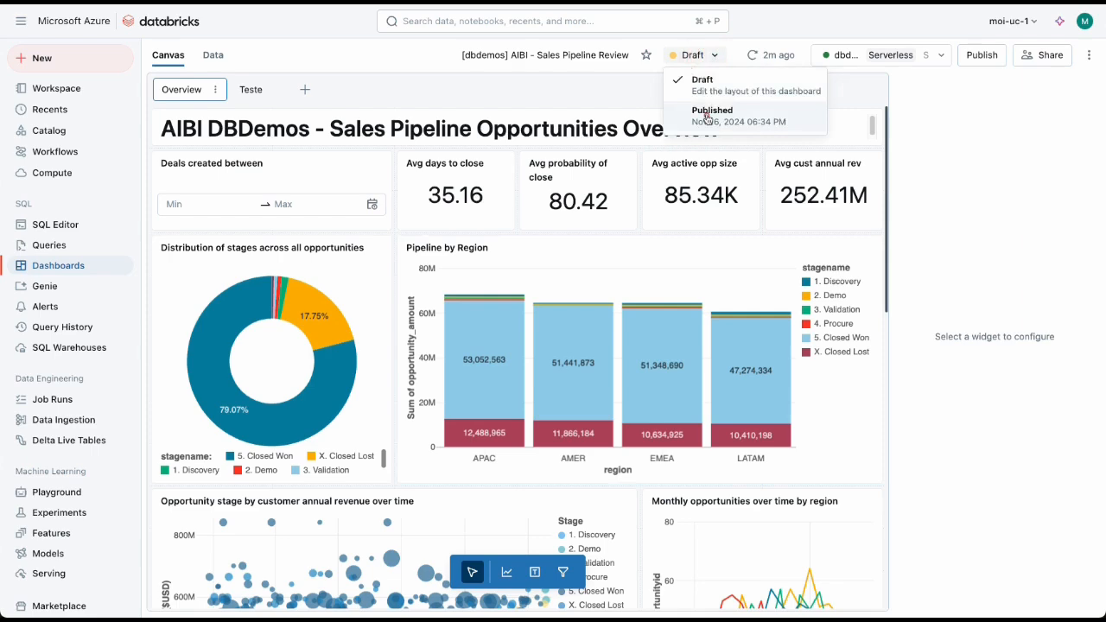
left_click(708, 116)
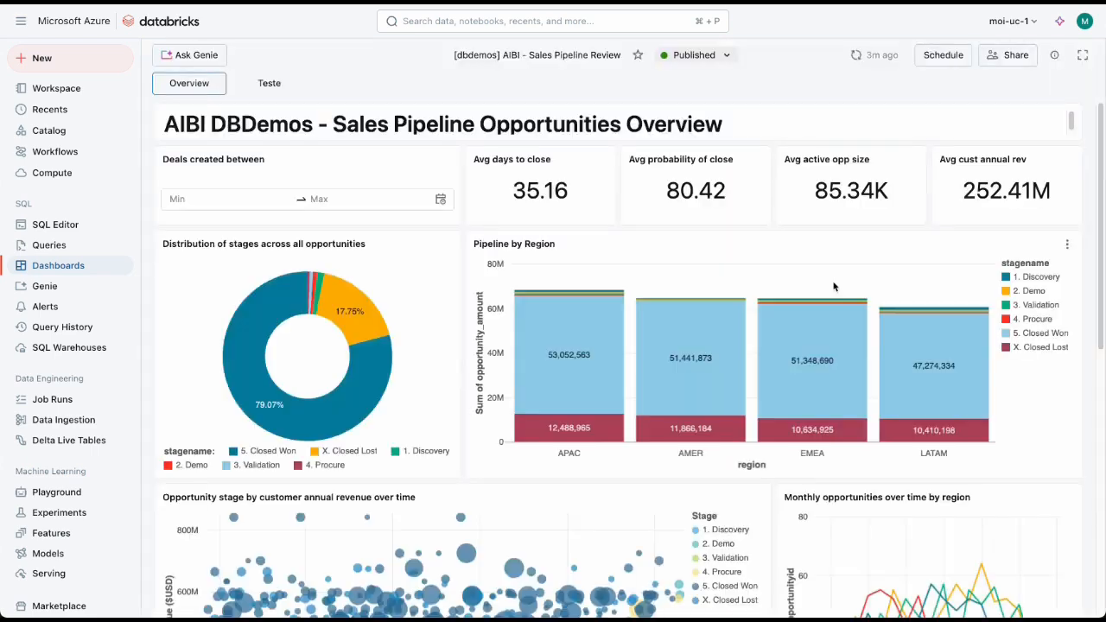
scroll(834, 287, "down", 3)
scroll(834, 287, "up", 3)
Step: Cross-filter the Overview page by the Closed Won donut slice and the EMEA bar of Pipeline by Region, and clear the filters
left_click(373, 373)
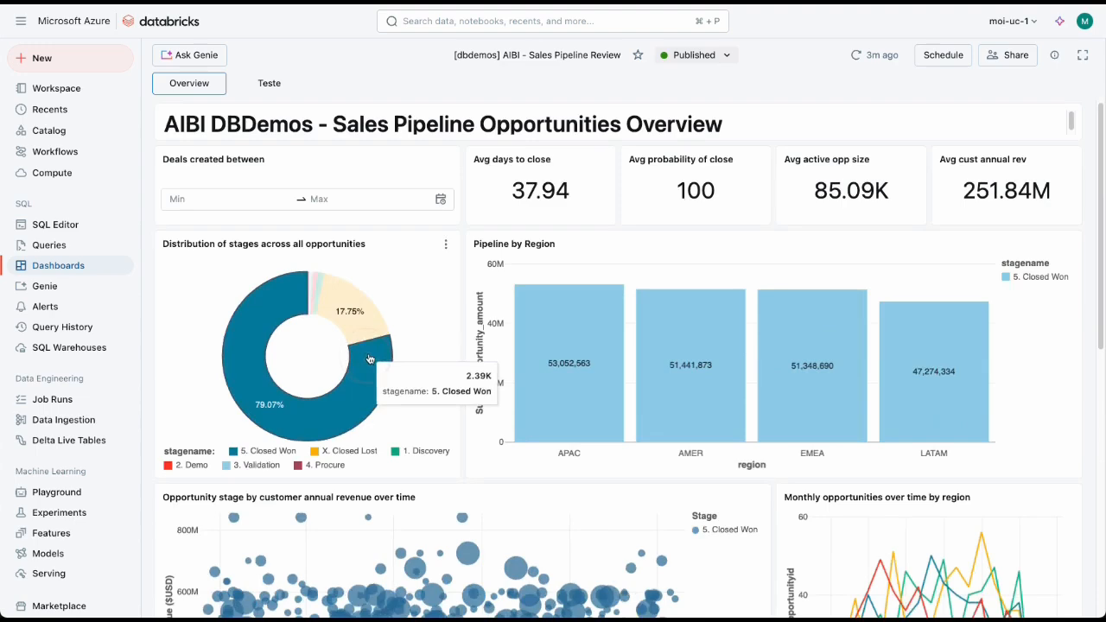
left_click(388, 196)
left_click(469, 181)
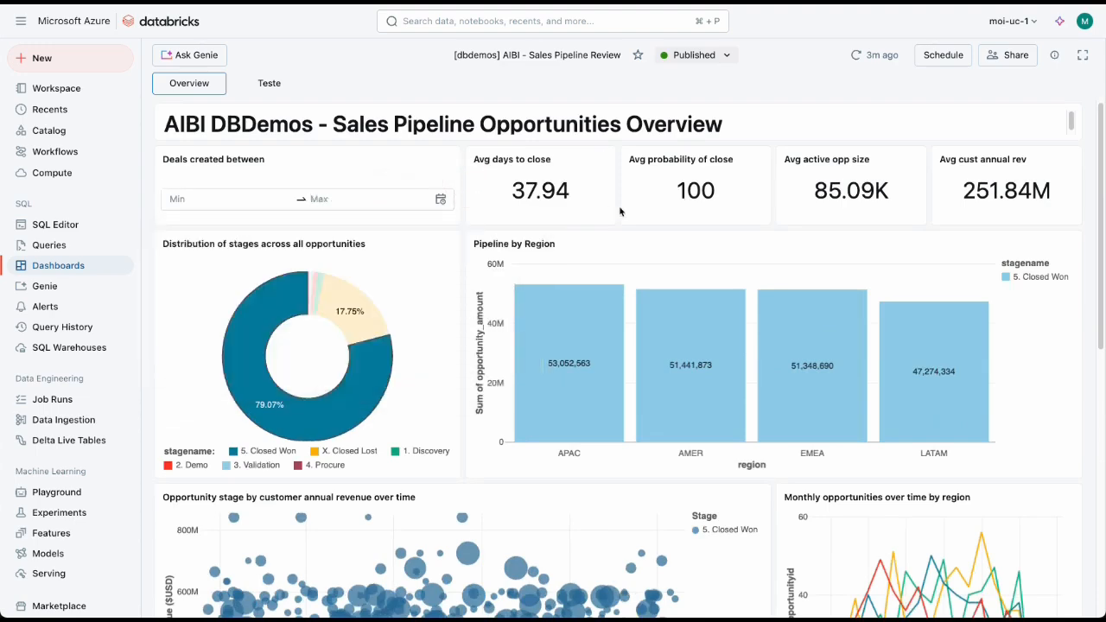
scroll(789, 415, "down", 3)
left_click(806, 248)
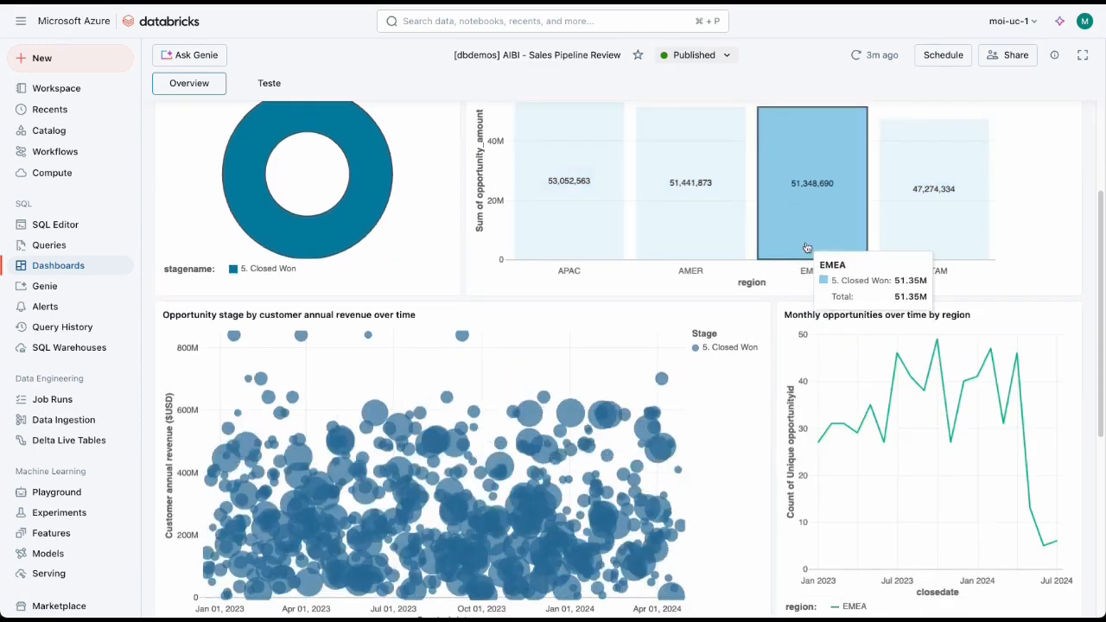
left_click(806, 247)
scroll(508, 448, "up", 3)
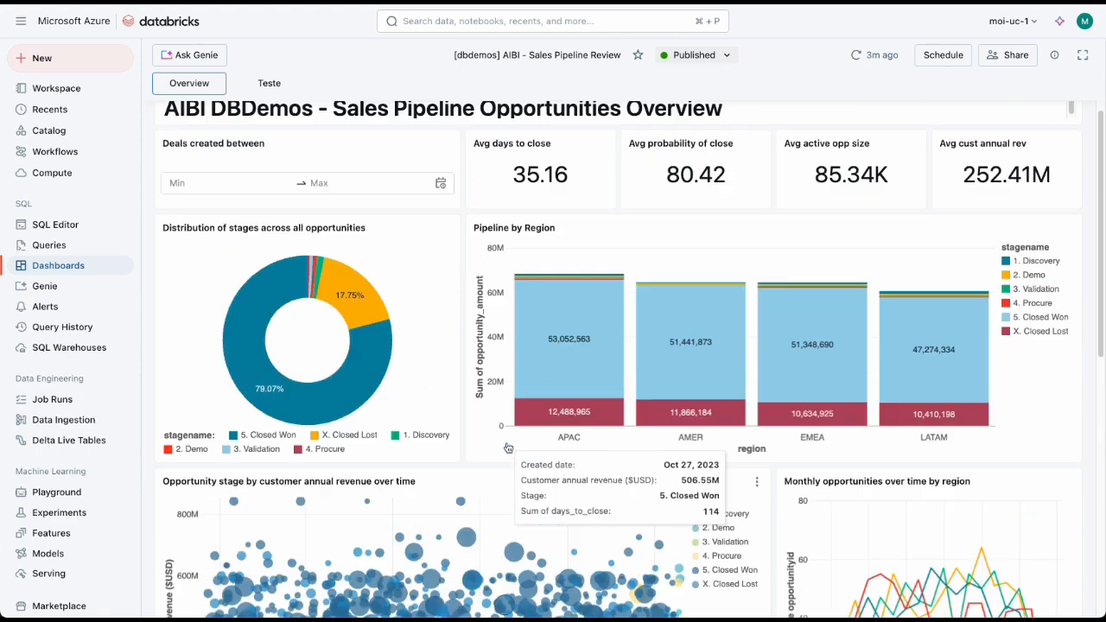
Step: View the Teste page of the published dashboard and return to the Overview page
left_click(269, 83)
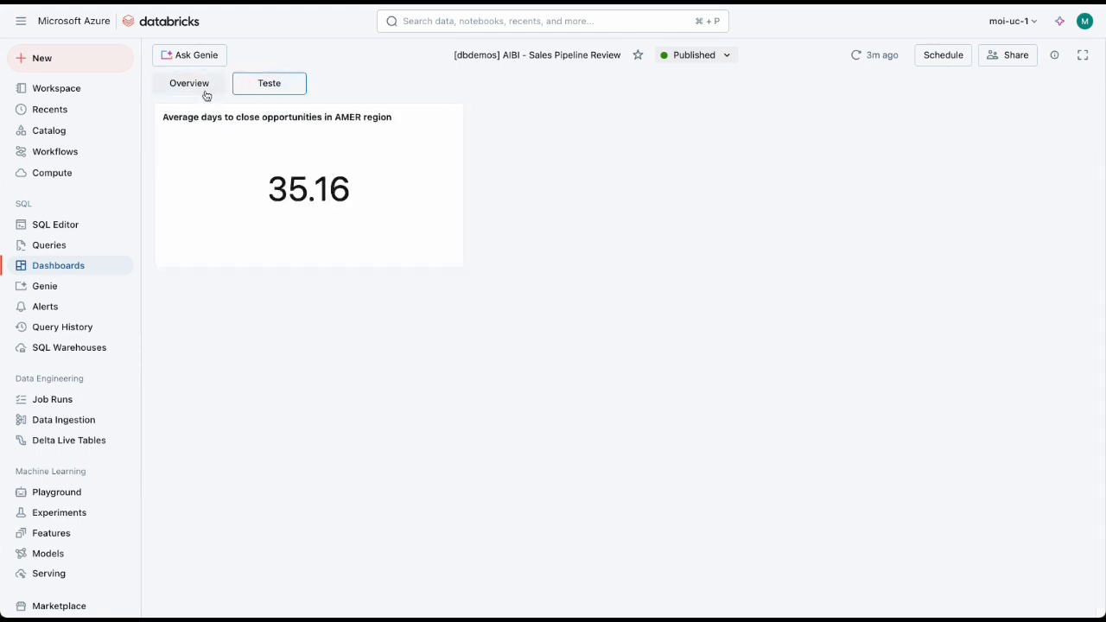
left_click(204, 84)
Step: Ask Genie "Por favor me fale quantas oportunidades tenho no estagio de Validation" and show the SQL behind its answer
left_click(192, 55)
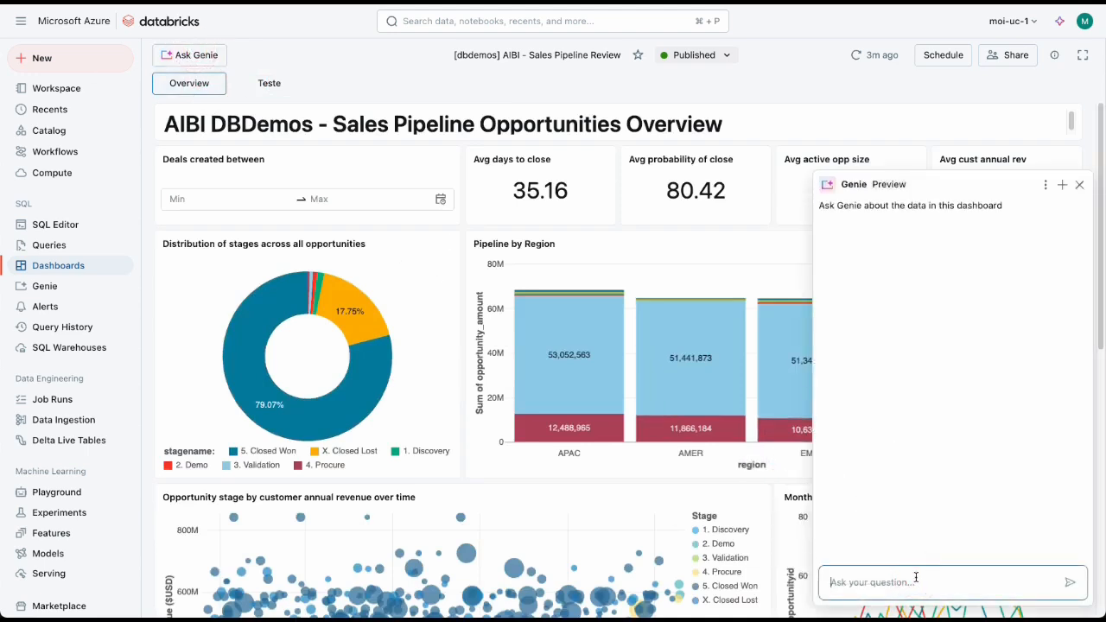
type("Por favor me fale quantas oportunidad")
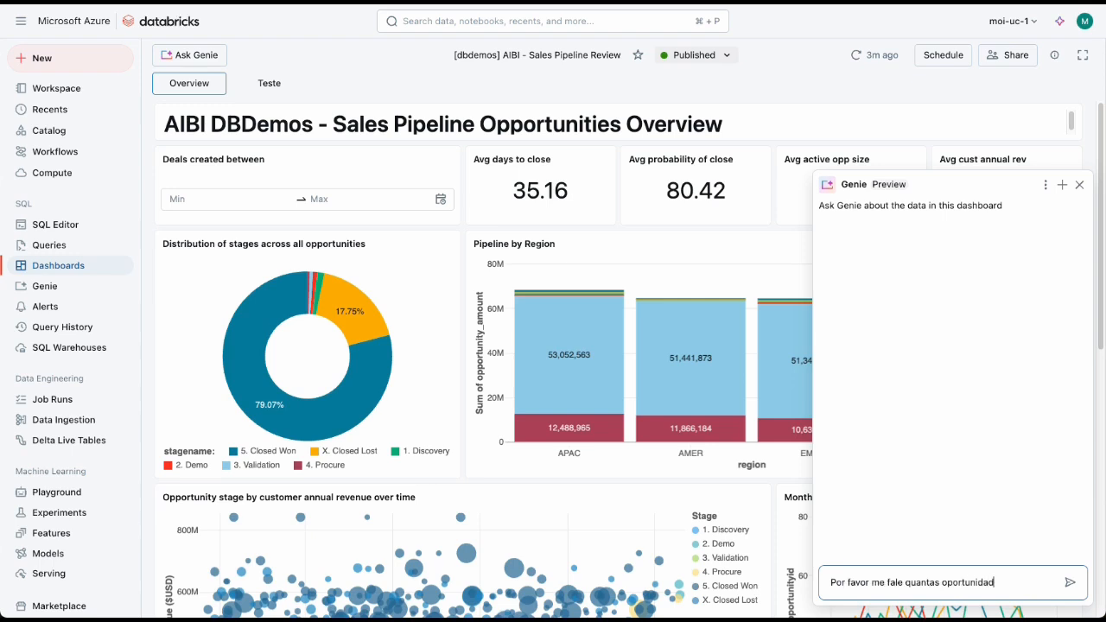
type("es tenho no estado")
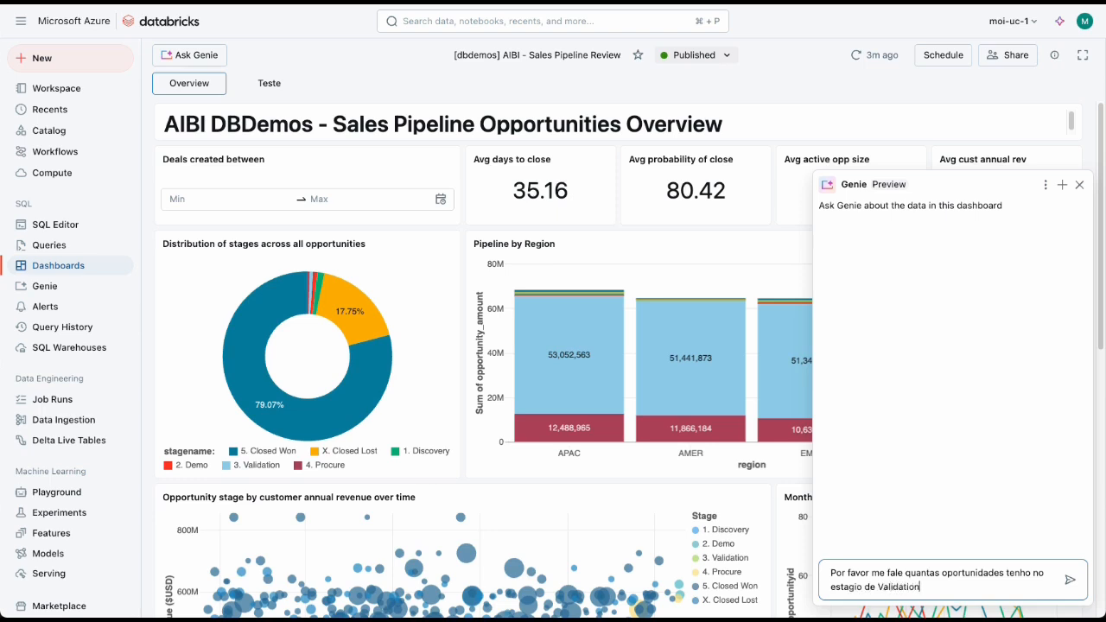
key("Return")
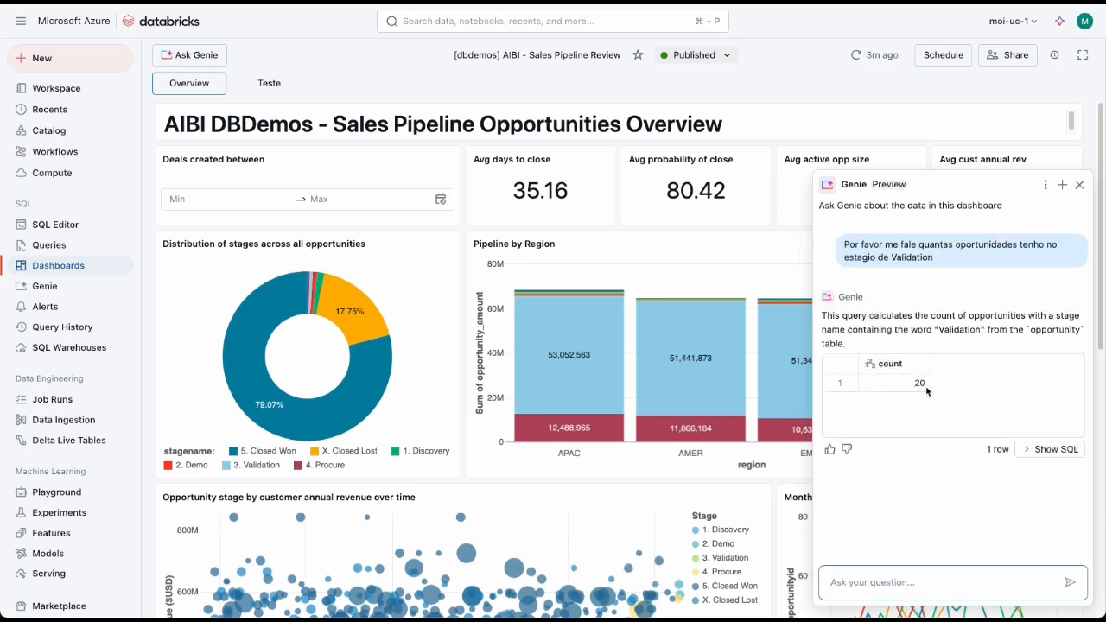
left_click(1049, 450)
scroll(1036, 501, "down", 1)
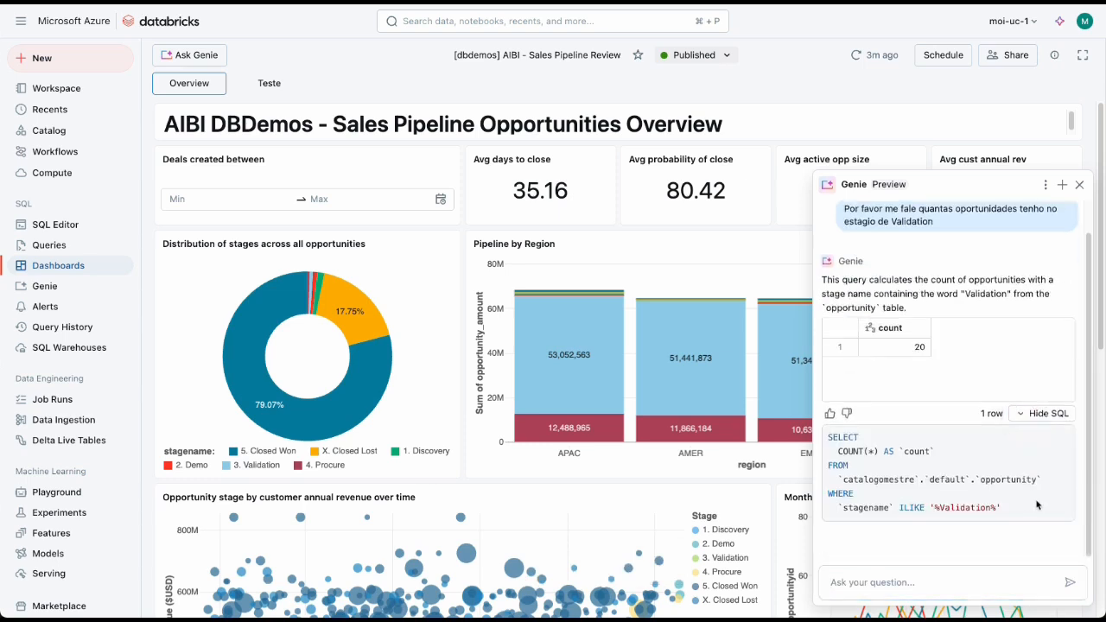
Step: Hide the SQL of Genie's answer about the Validation stage and close the Genie chat
scroll(1037, 505, "up", 1)
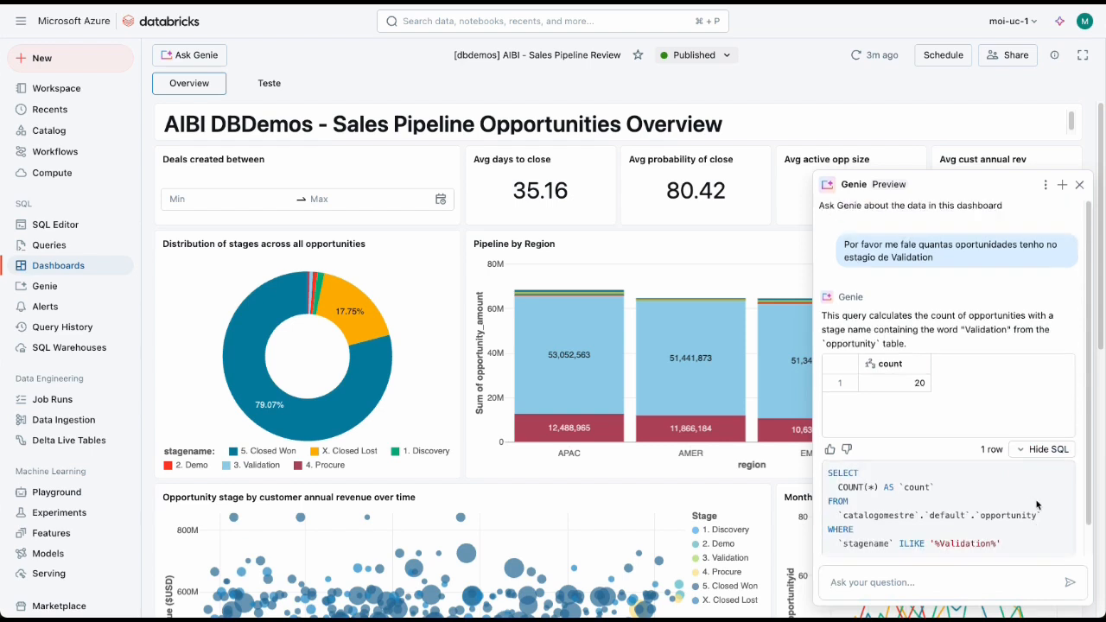
left_click(1048, 450)
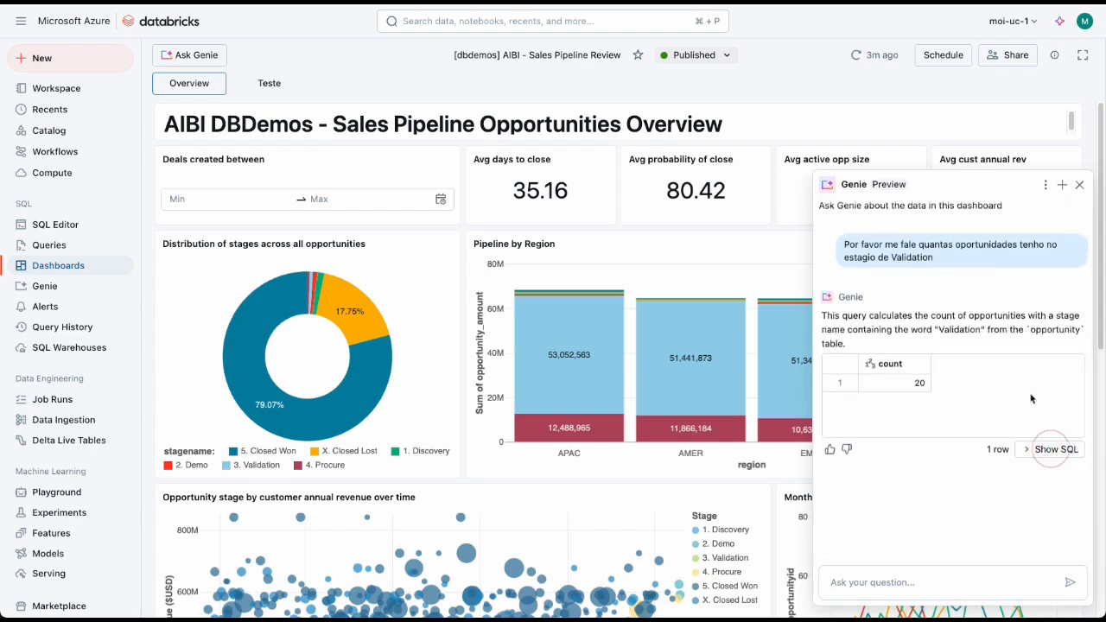
left_click(1079, 184)
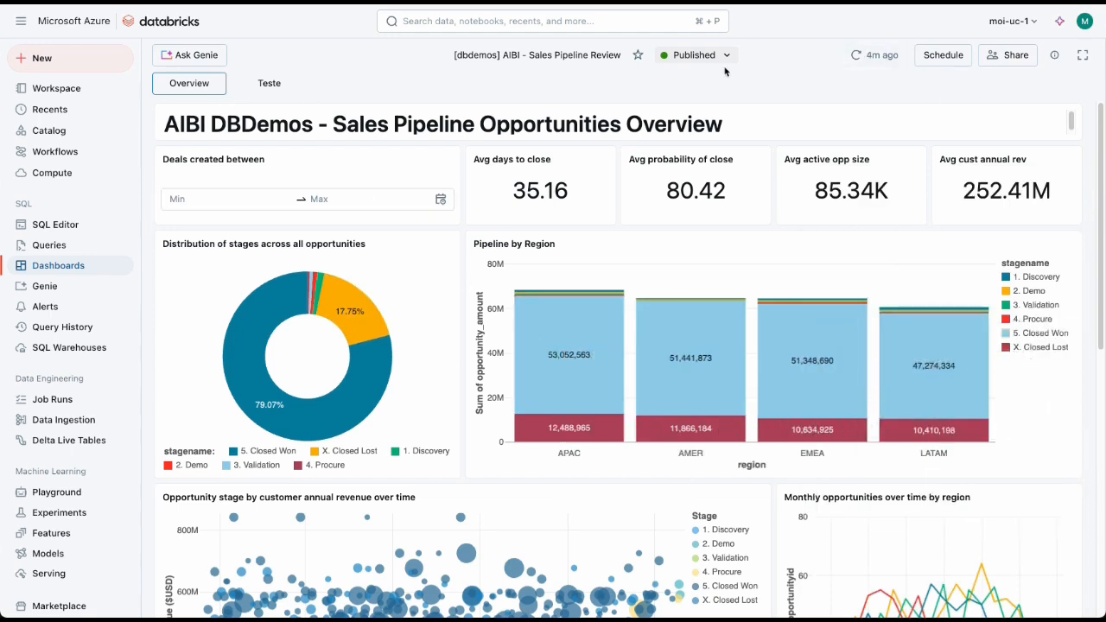
Step: Switch the dashboard to its draft version and look over the visualization type and color settings of the stage distribution pie chart
left_click(693, 54)
left_click(683, 74)
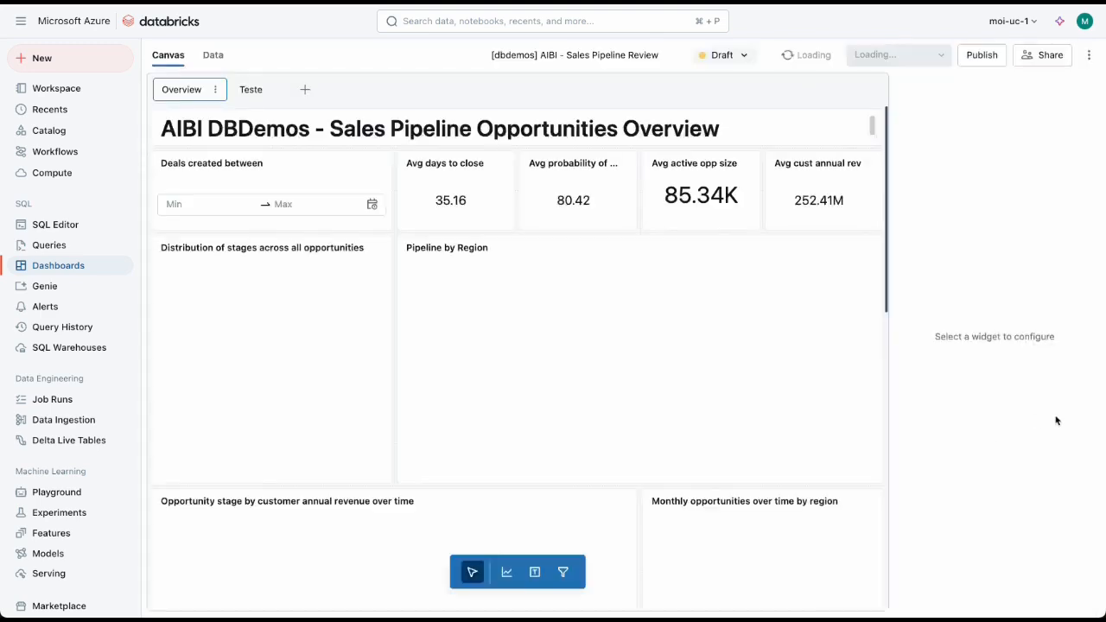
left_click(325, 429)
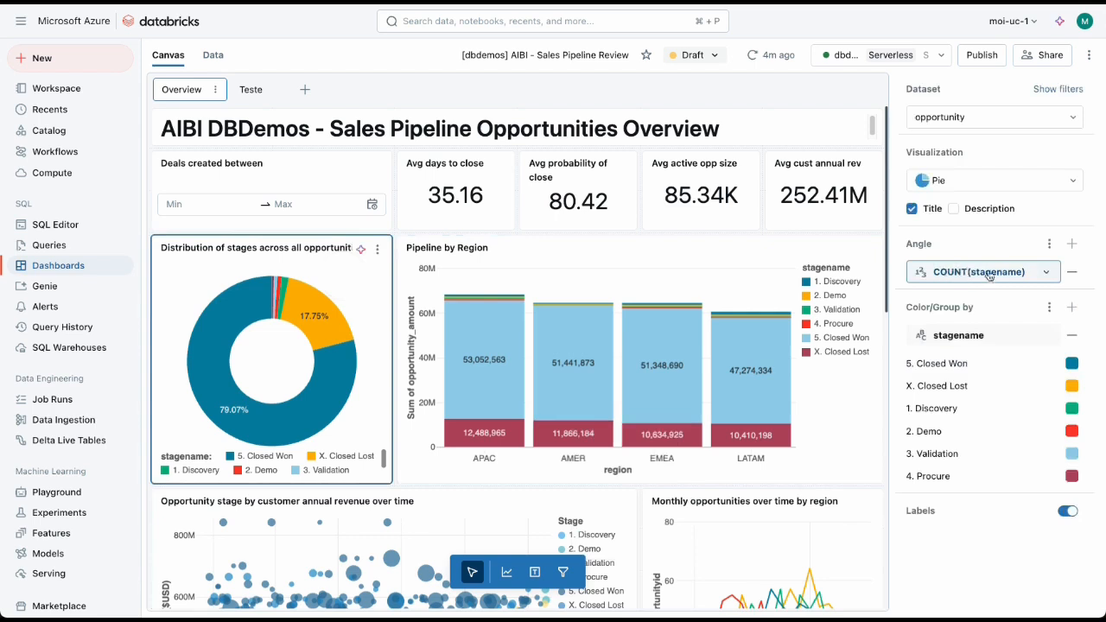
left_click(956, 179)
left_click(955, 180)
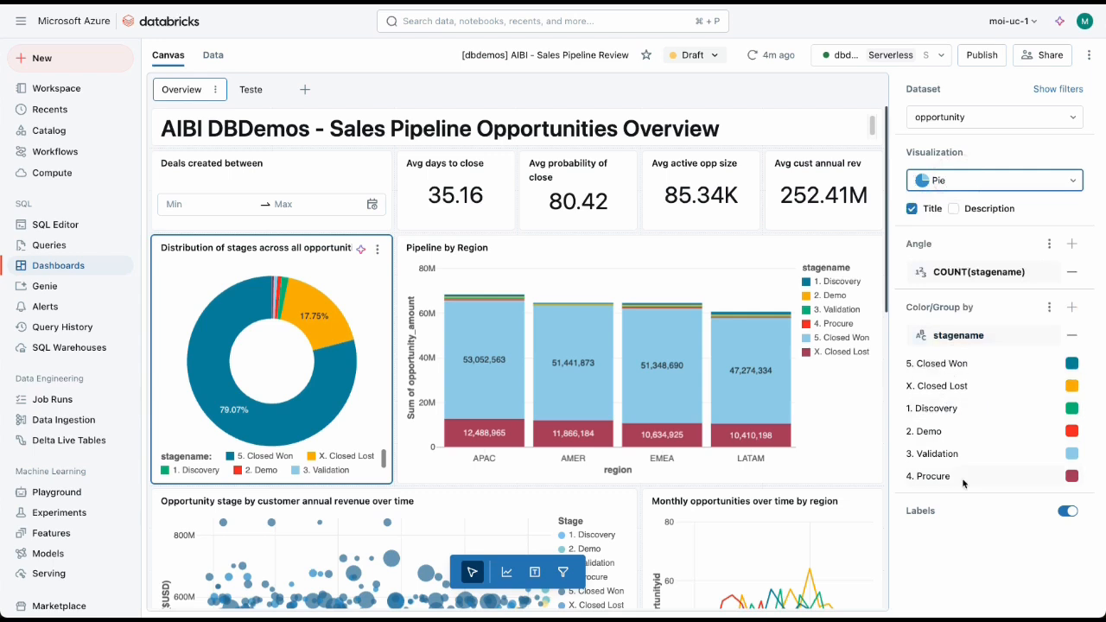
left_click(1072, 476)
left_click(1002, 518)
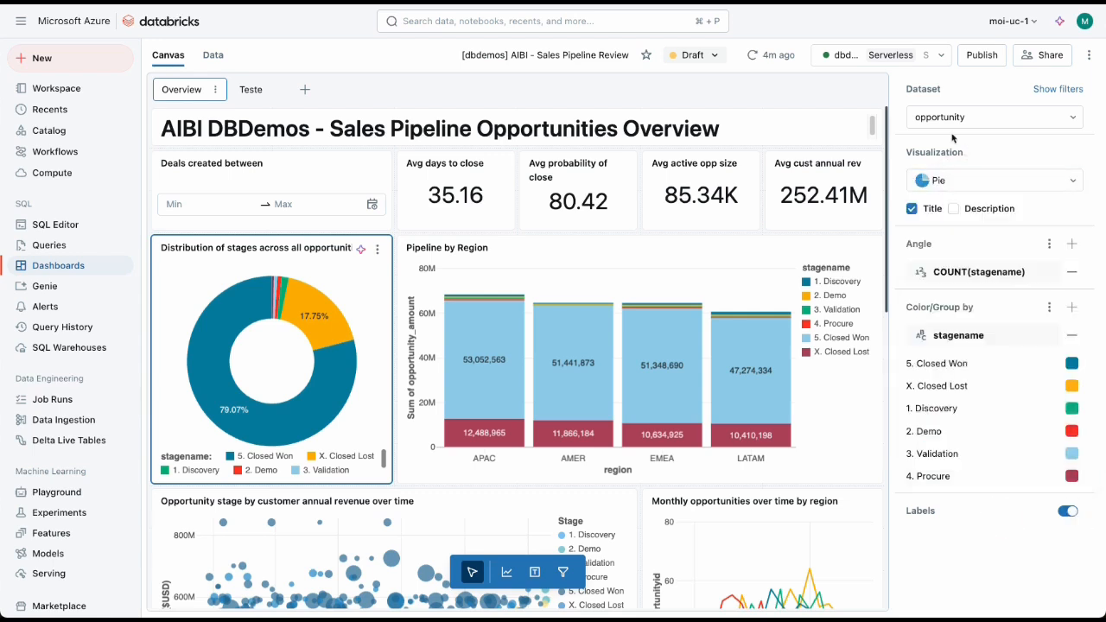
Step: Examine the dashboard's datasets opportunity, opportunityhistory_cube and user, including the user dataset's full join query and result columns
left_click(209, 57)
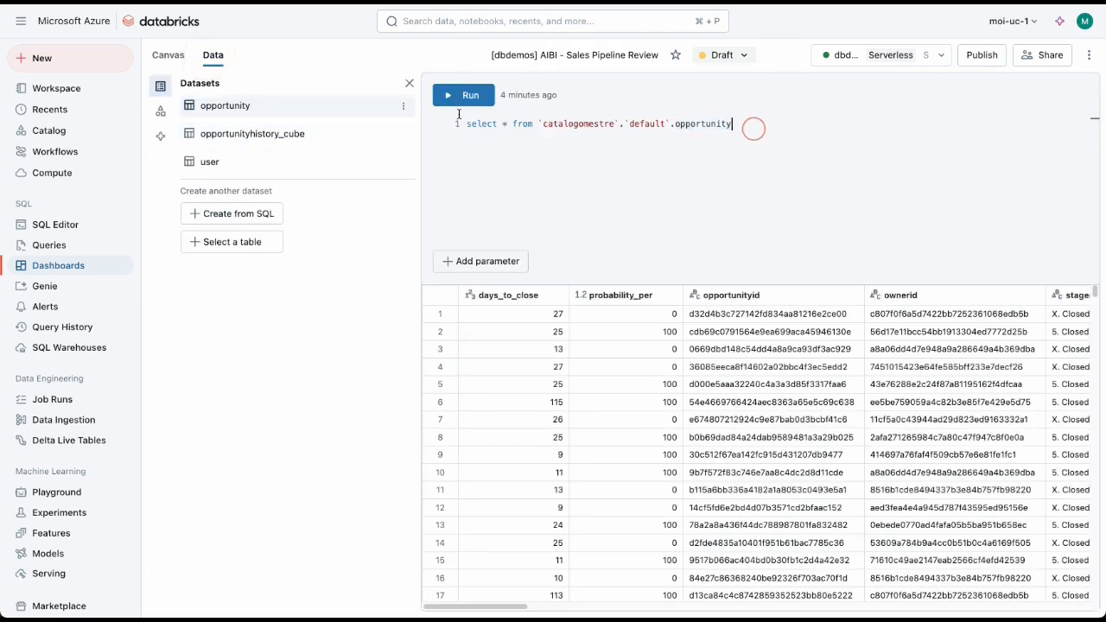
left_click(245, 135)
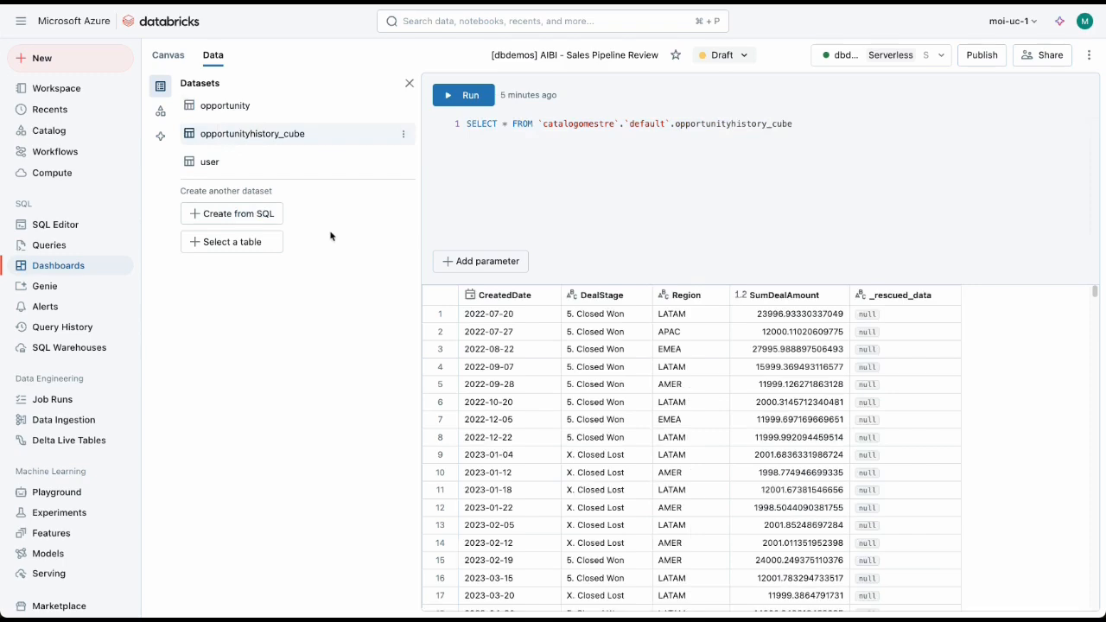
left_click(207, 162)
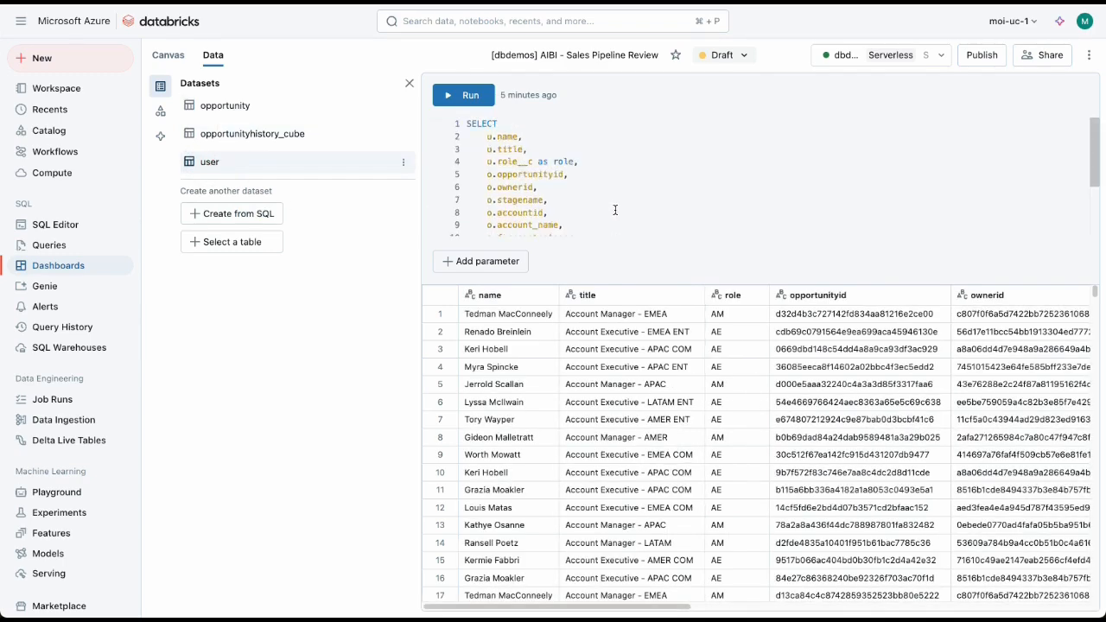
scroll(615, 210, "down", 3)
scroll(615, 210, "up", 3)
scroll(615, 175, "down", 3)
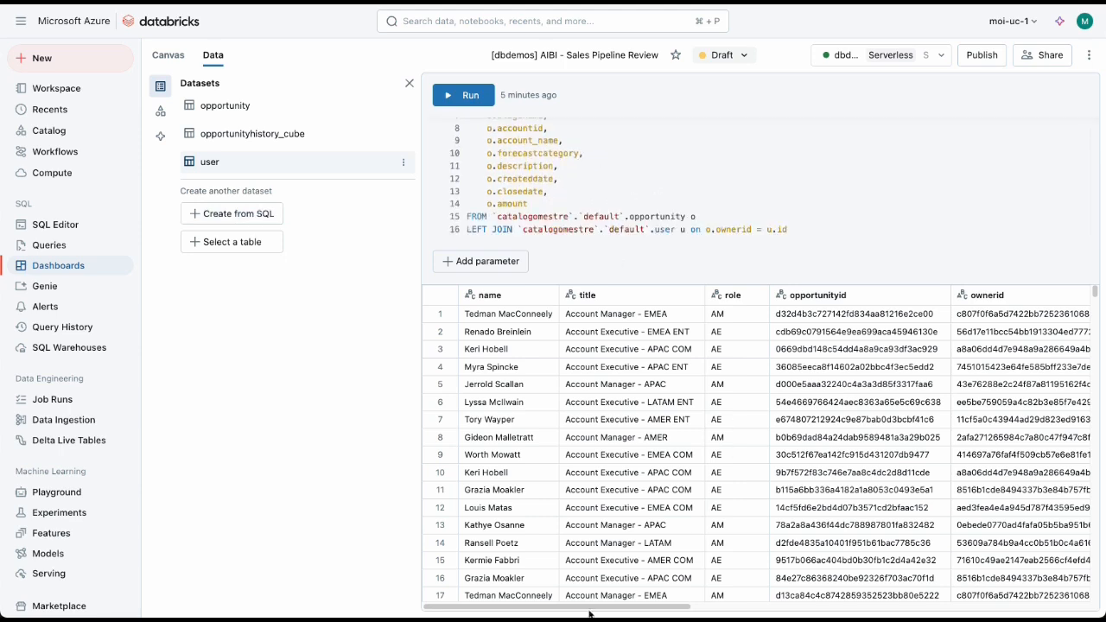
scroll(595, 603, "right", 10)
scroll(595, 603, "left", 10)
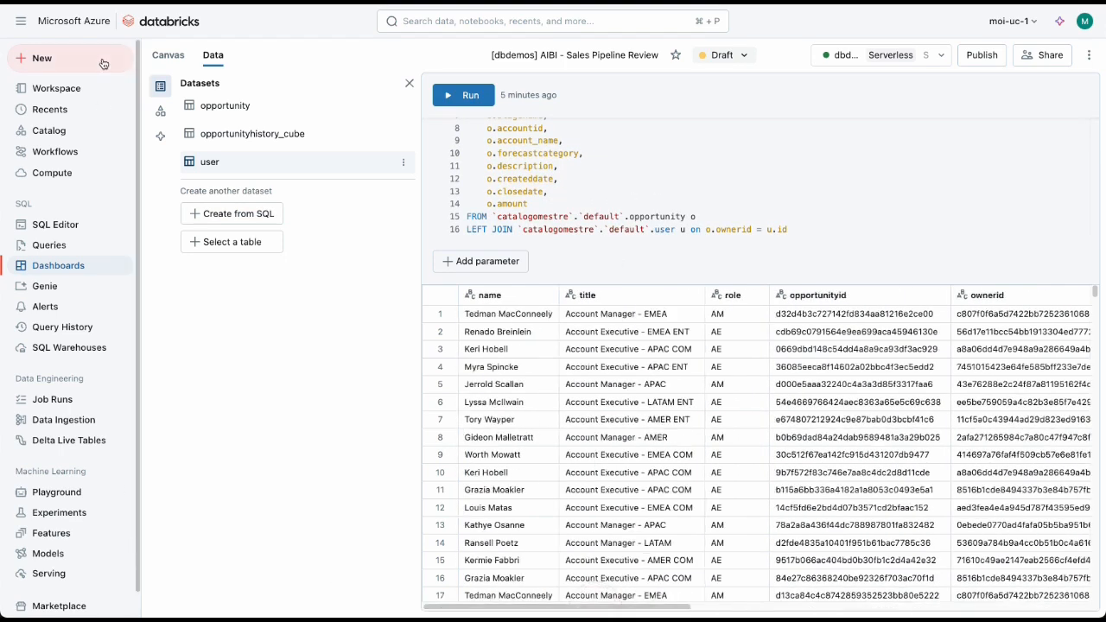
Step: Return to the dashboard canvas and download the Distribution of stages chart as a PNG
left_click(169, 55)
right_click(363, 302)
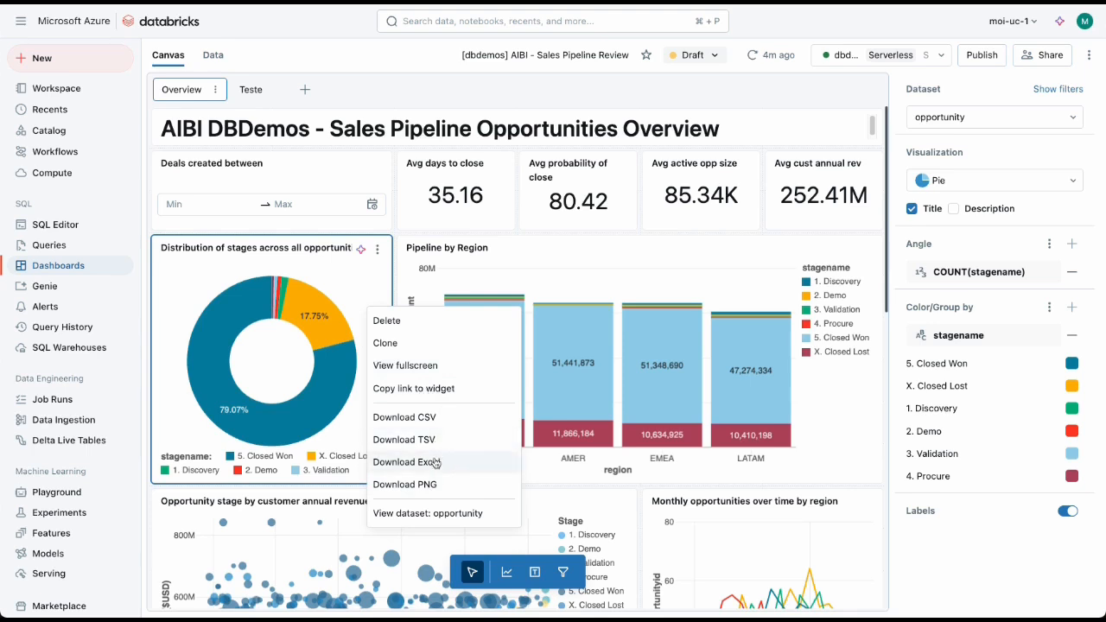
left_click(428, 488)
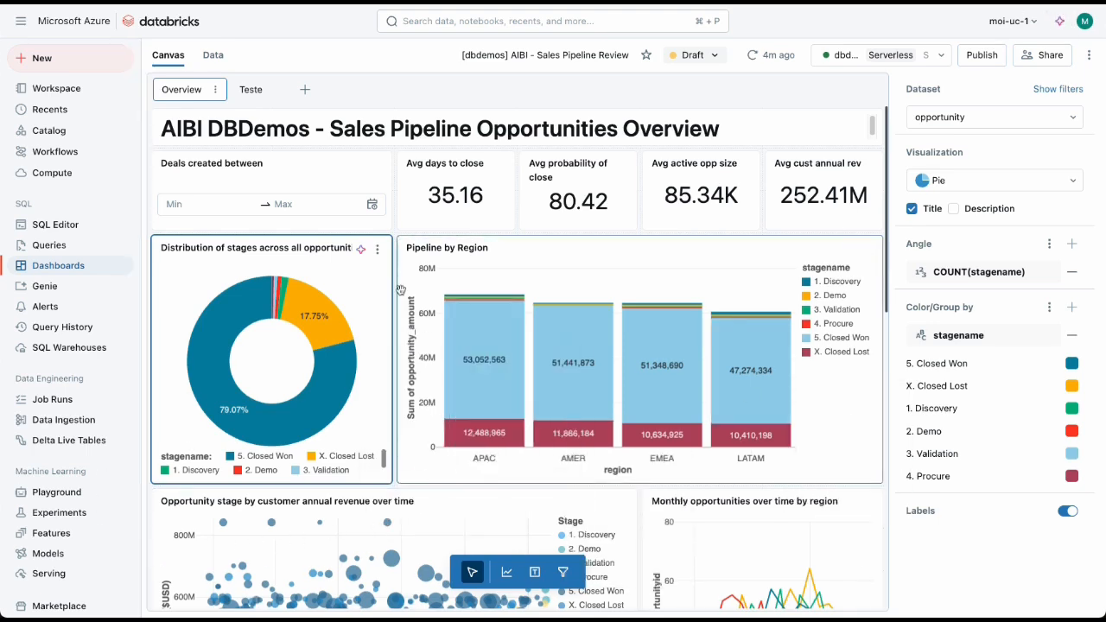
Step: Show and dismiss the stage distribution chart's assistant prompt, and view the chart's opportunity dataset with its query and rows
left_click(363, 250)
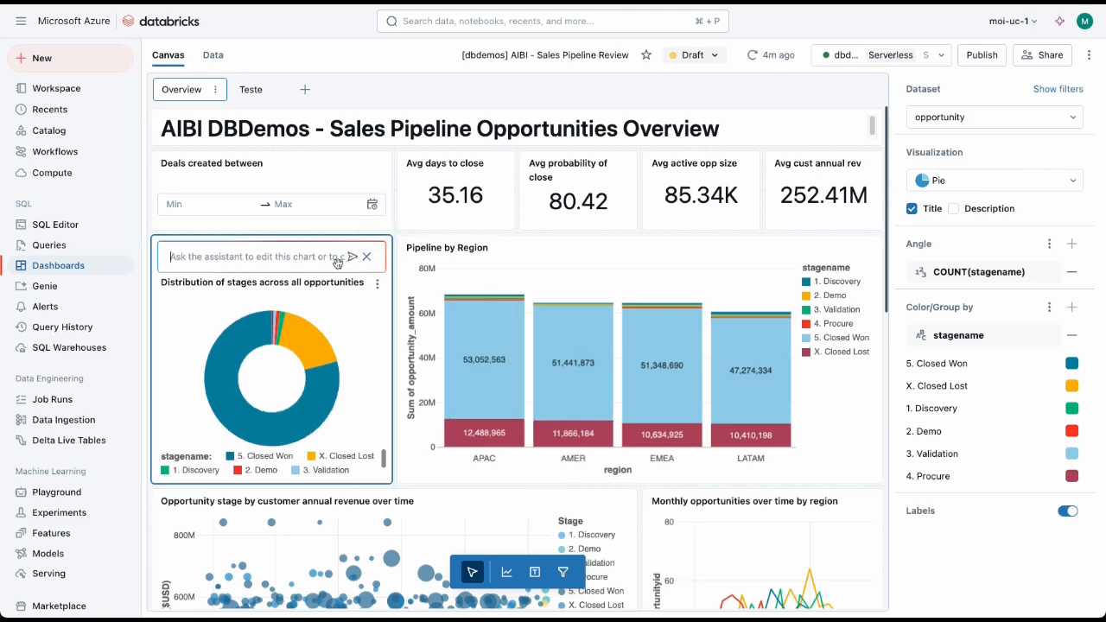
left_click(367, 258)
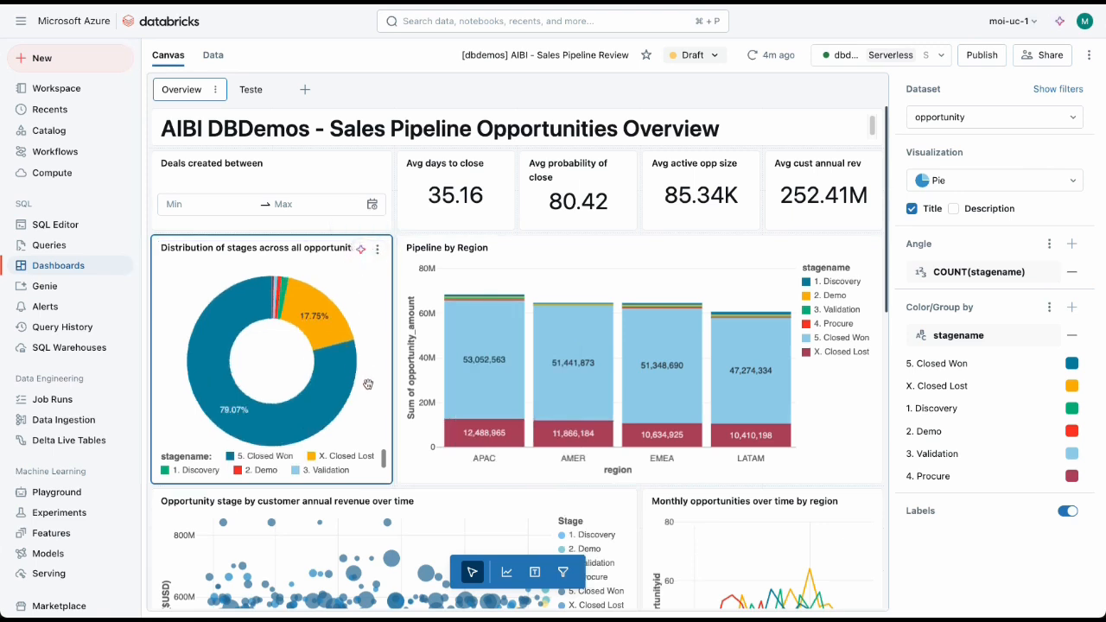
left_click(377, 248)
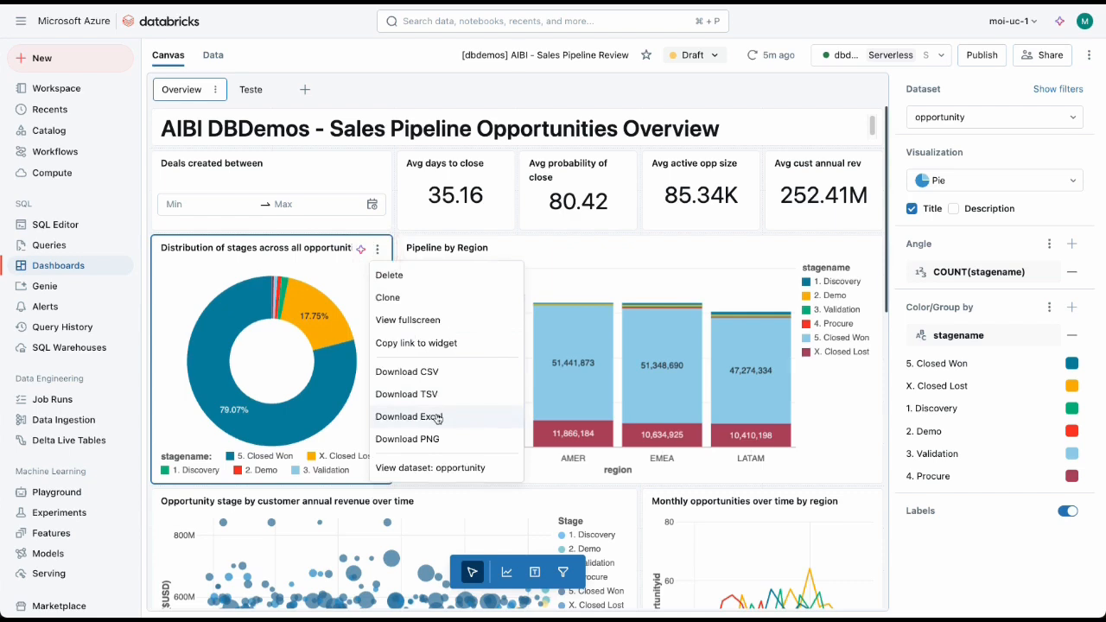
left_click(442, 469)
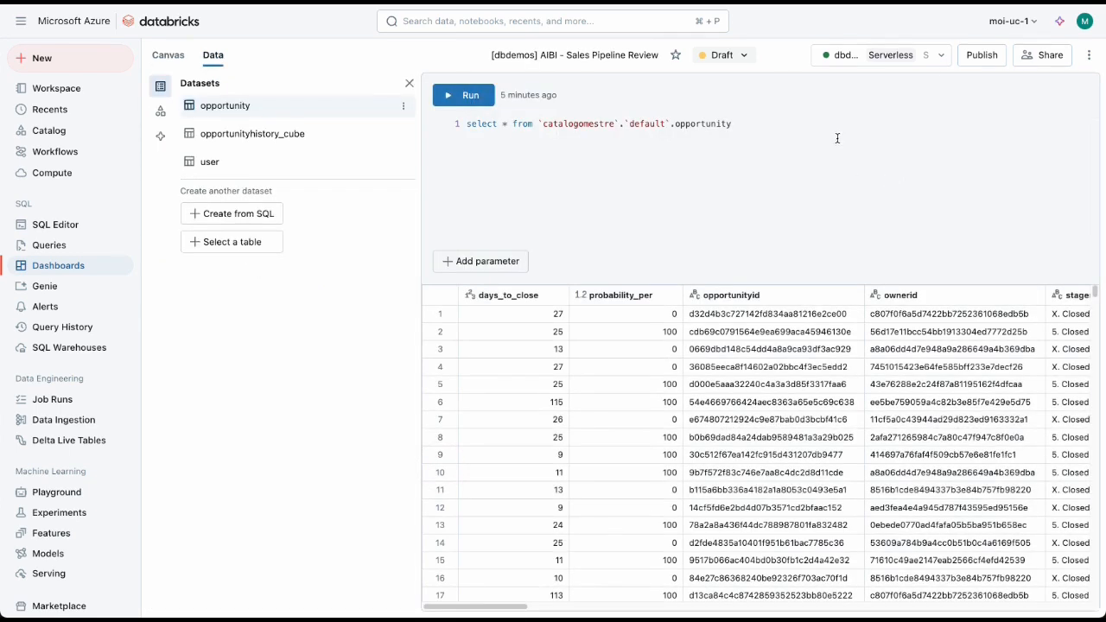
left_click_drag(835, 138, 465, 127)
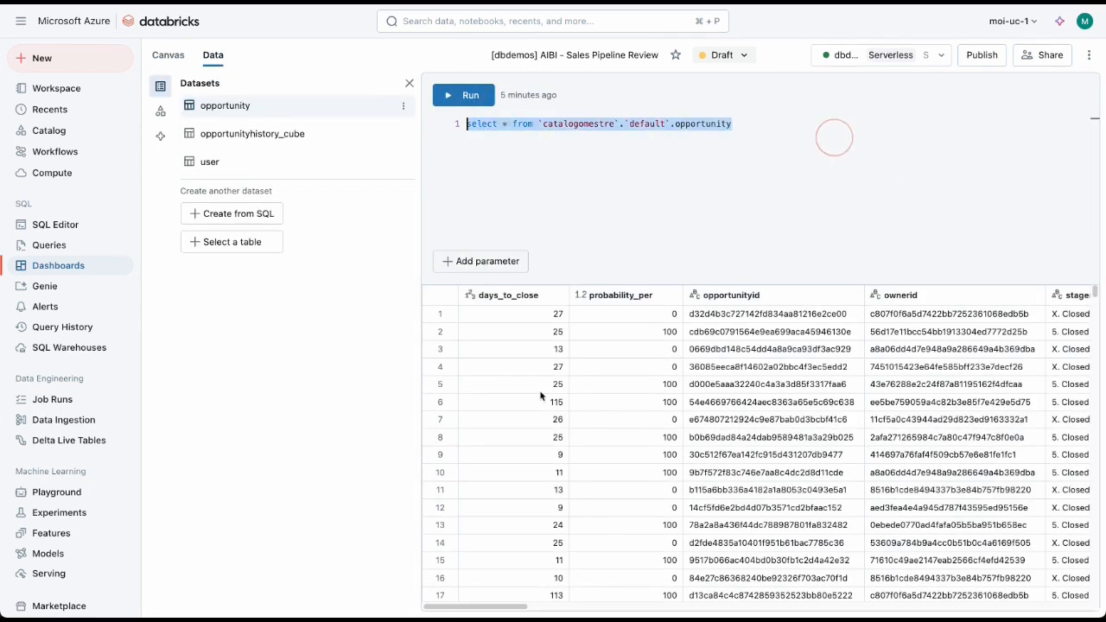
left_click(483, 599)
mouse_move(513, 606)
left_mouse_down()
mouse_move(1080, 608)
mouse_move(492, 605)
left_mouse_up()
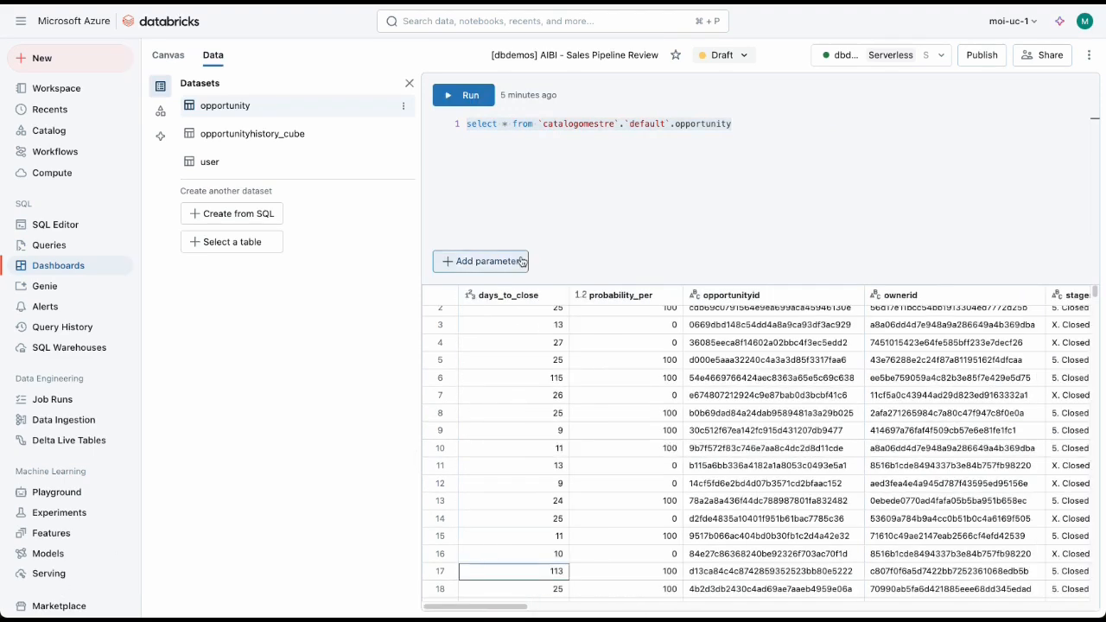
Step: Browse the catalog to catalogomestre.default and look over the accounts table's overview
left_click(49, 130)
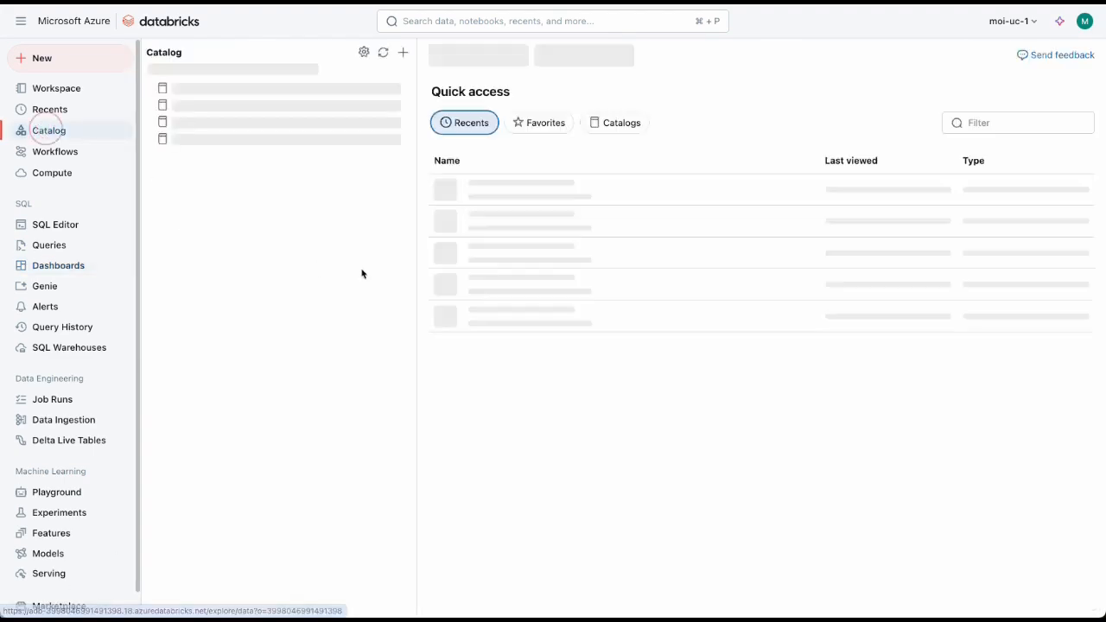
left_click(166, 139)
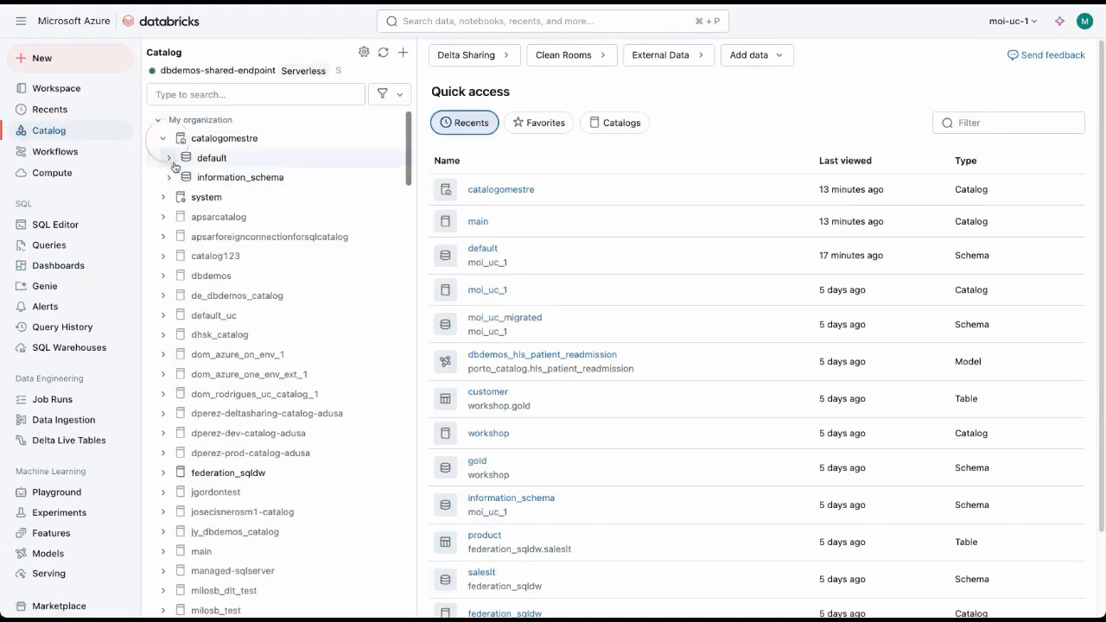
left_click(168, 158)
left_click(219, 178)
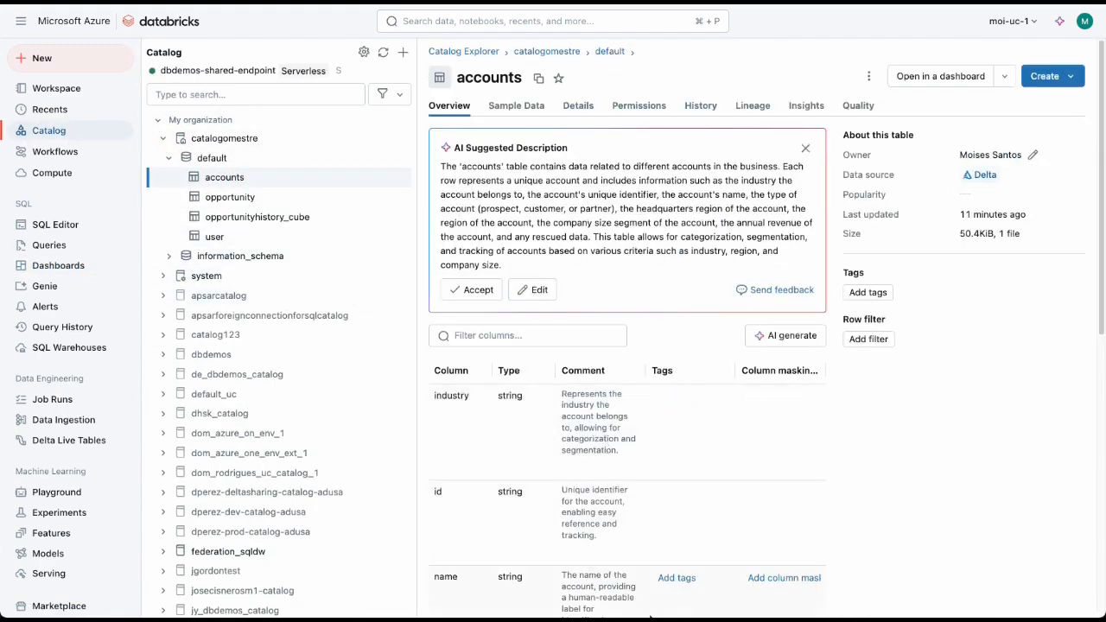
scroll(673, 553, "down", 5)
scroll(605, 389, "up", 5)
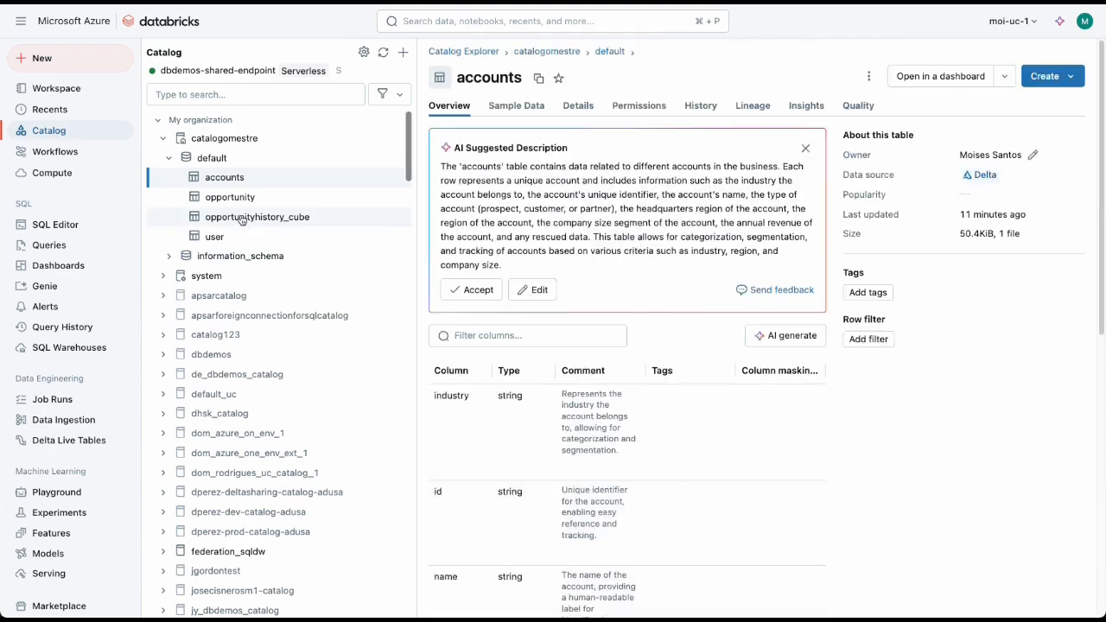
Step: View the opportunity table's sample data and its data lineage graph, and close the graph
left_click(229, 197)
left_click(517, 105)
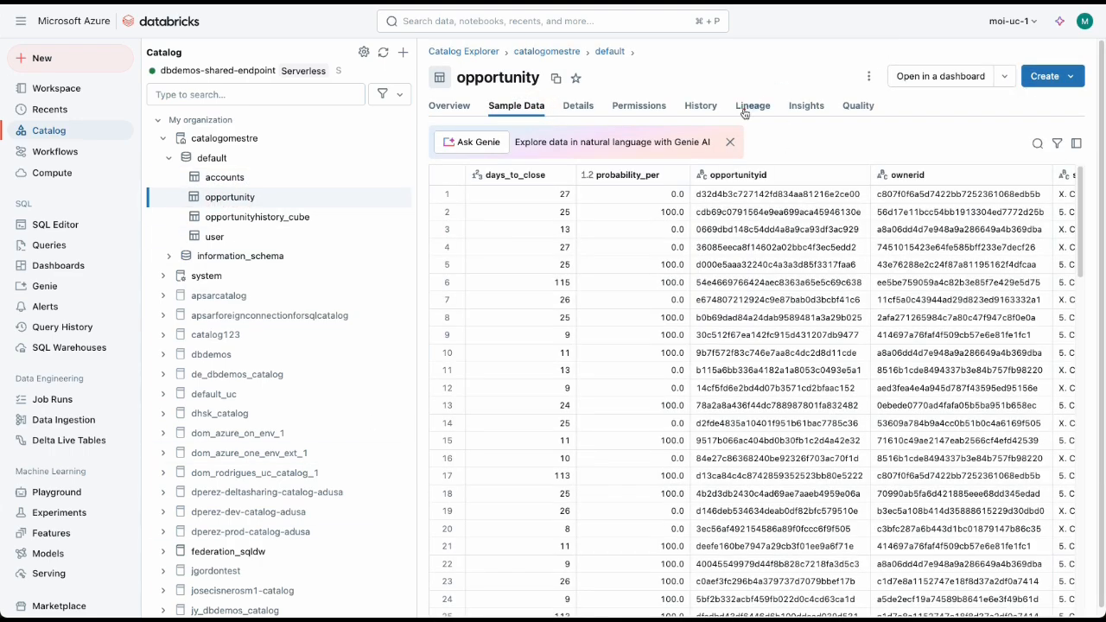
left_click(748, 105)
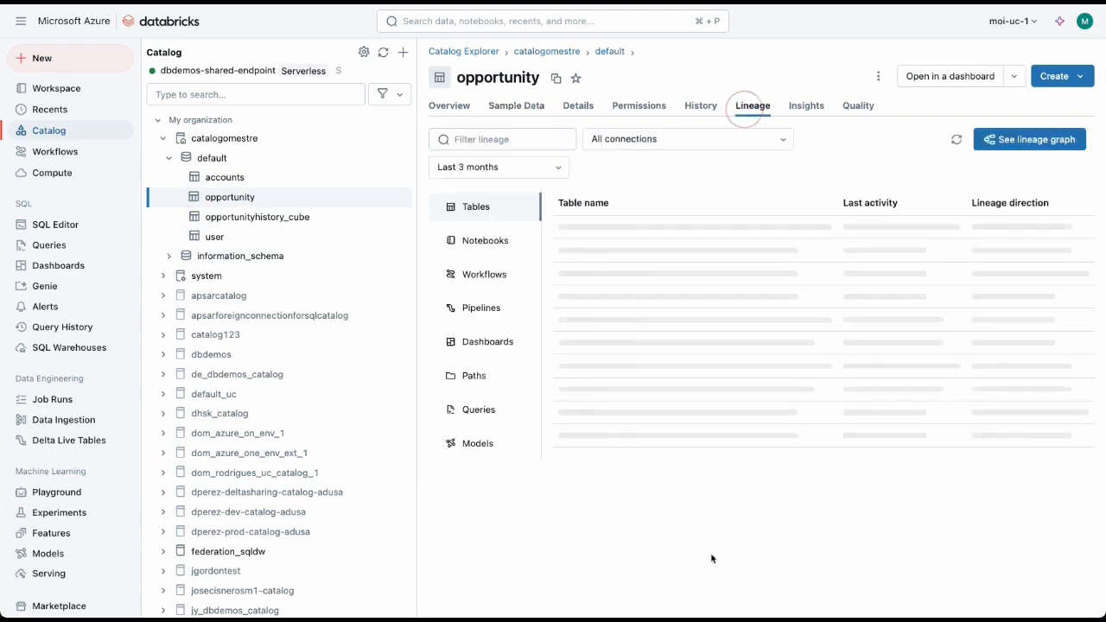
left_click(1024, 141)
mouse_move(461, 354)
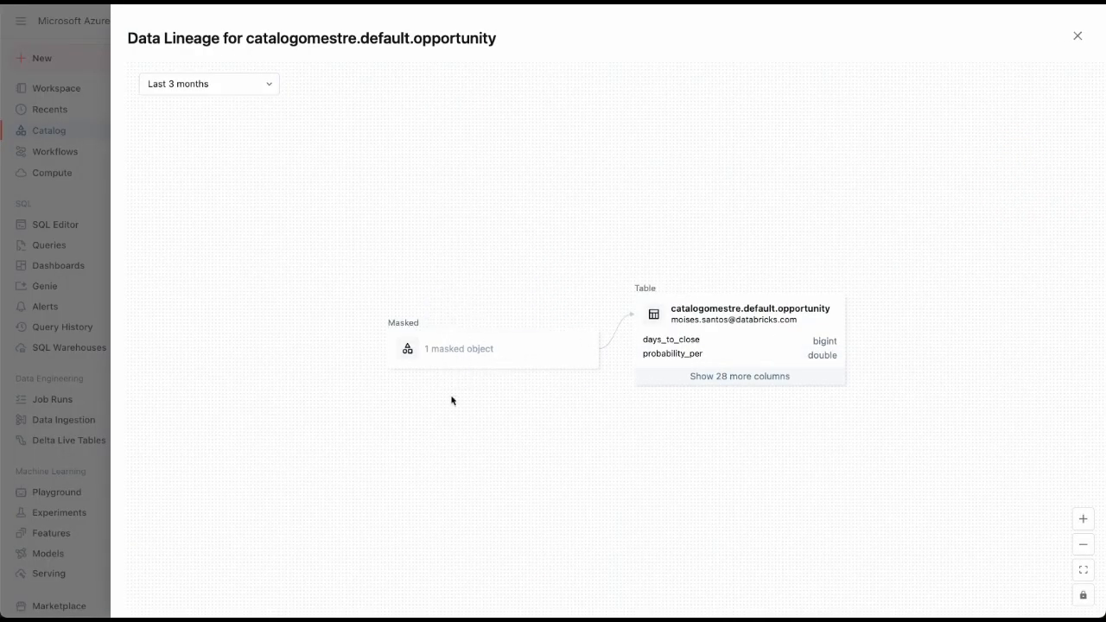
left_click(1076, 36)
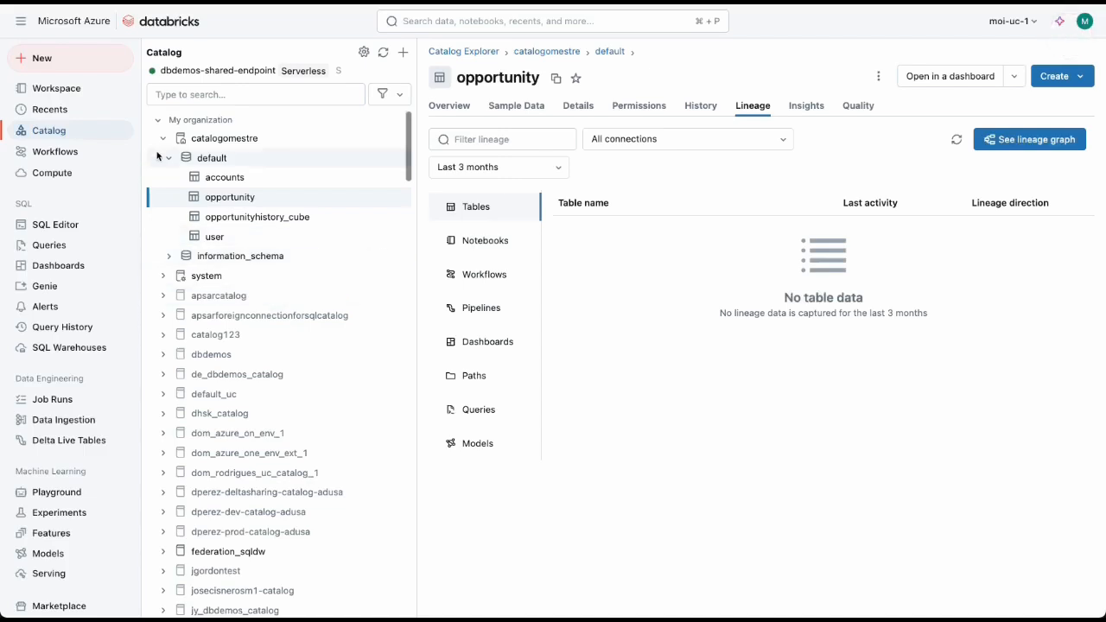
Step: Look over the overviews of the user, opportunityhistory_cube and opportunity tables
left_click(216, 237)
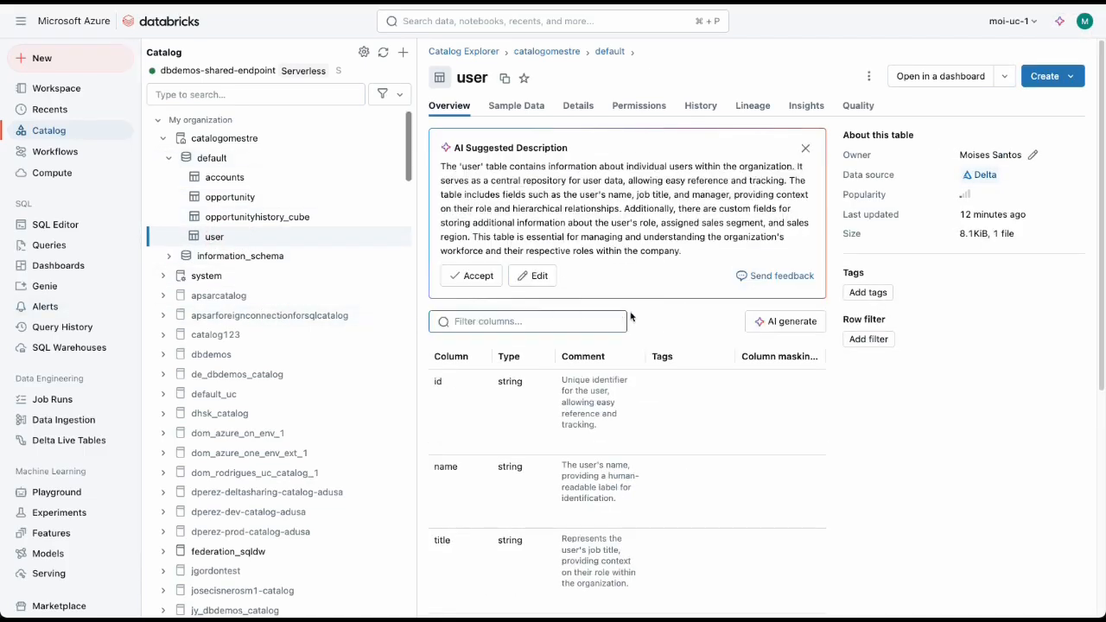
left_click(248, 217)
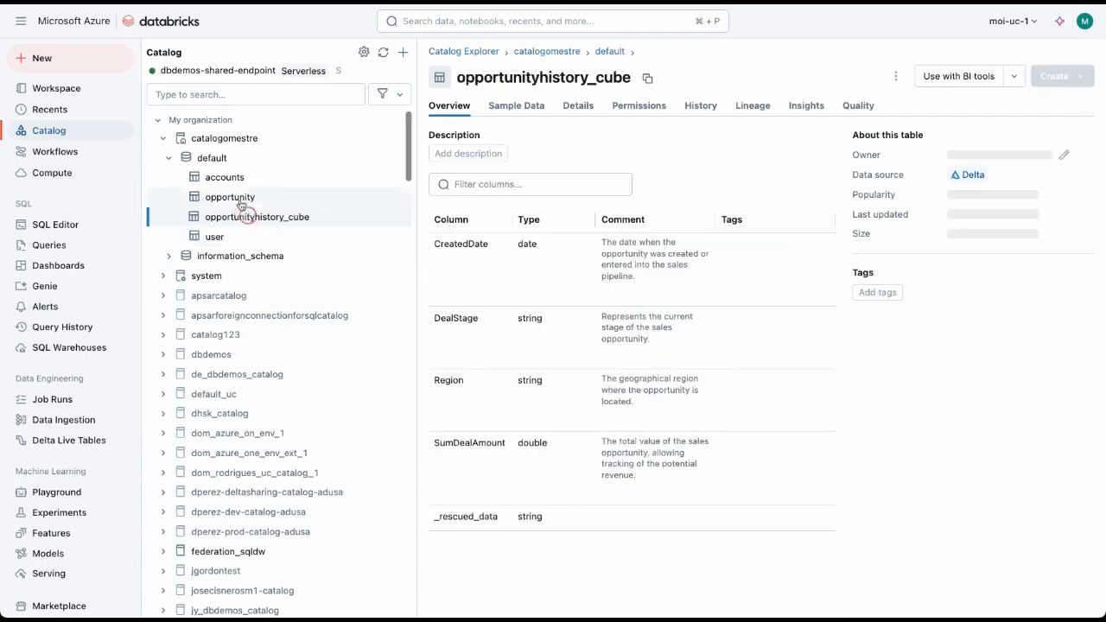
left_click(241, 201)
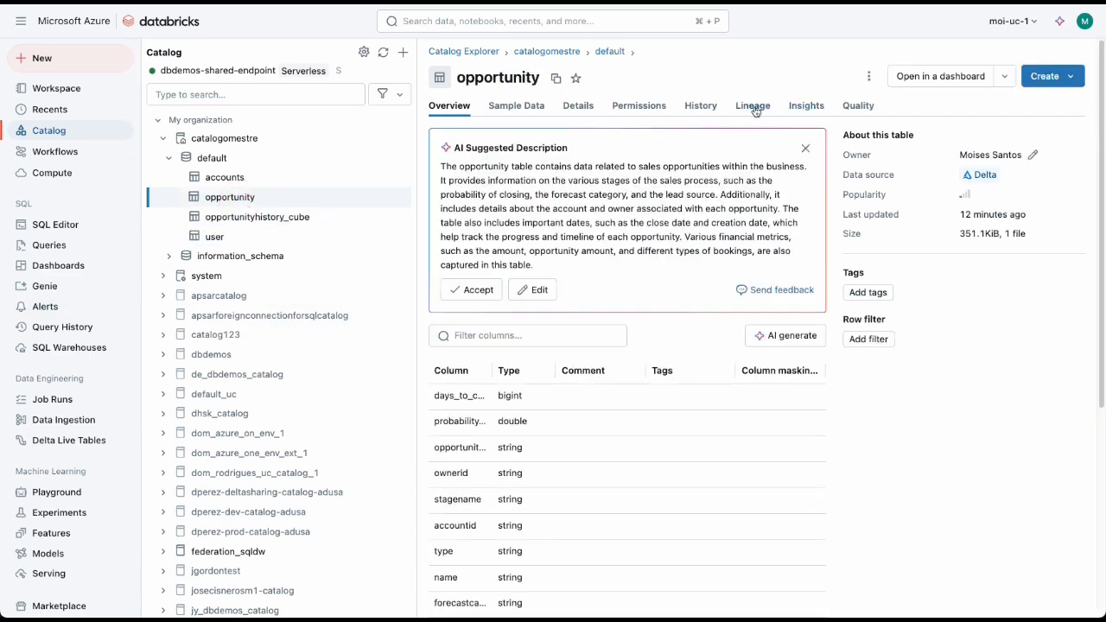
Step: Reopen the opportunity table's lineage graph and show the lineage connections of the table node
left_click(755, 111)
left_click(1030, 138)
left_click(744, 326)
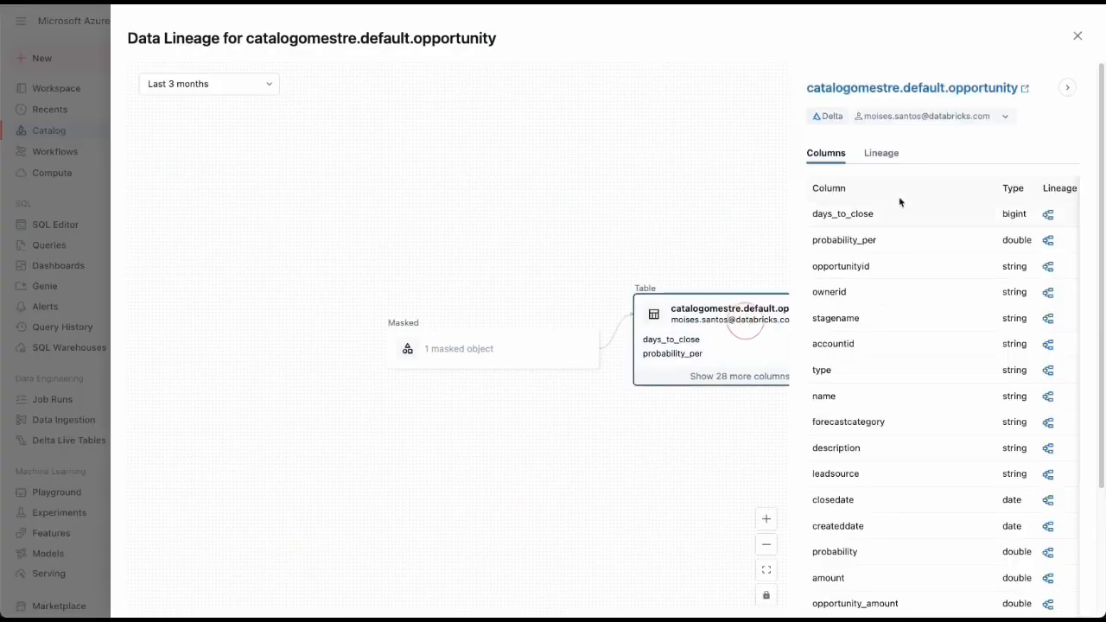
left_click(883, 153)
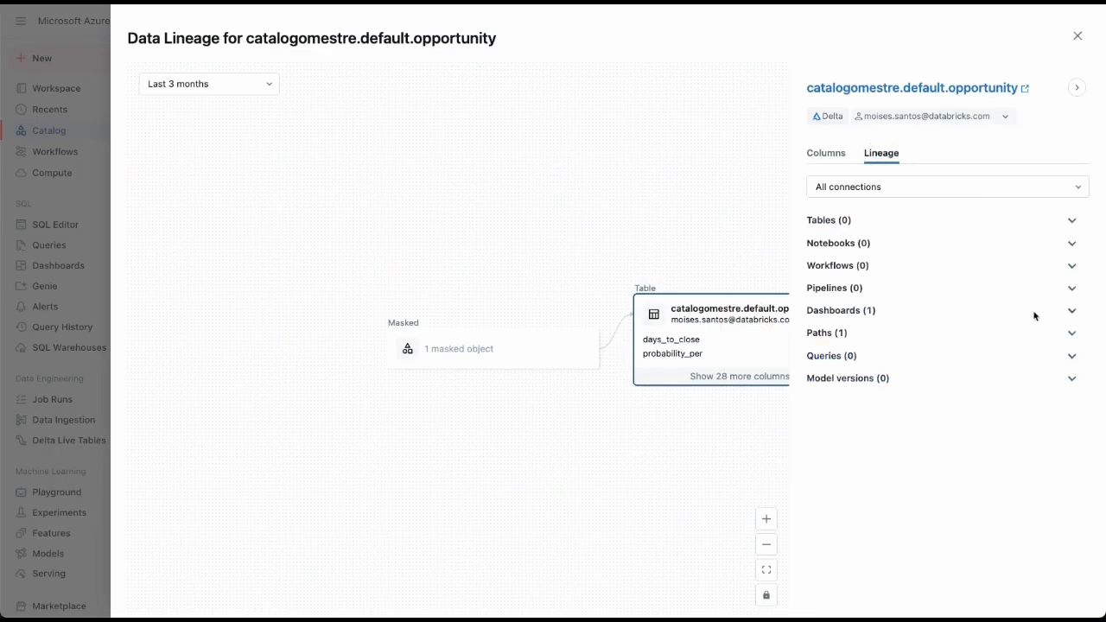
Step: Open the dashboard connected to the opportunity table from its lineage and mark the dashboard as a favorite
left_click(1071, 313)
left_click(922, 336)
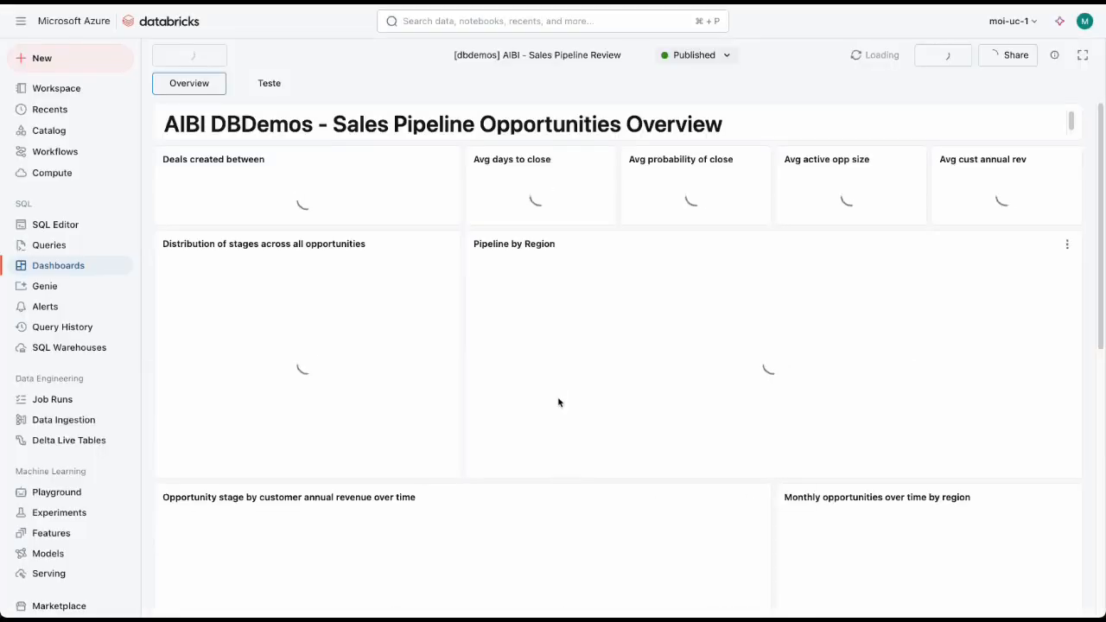
left_click(635, 55)
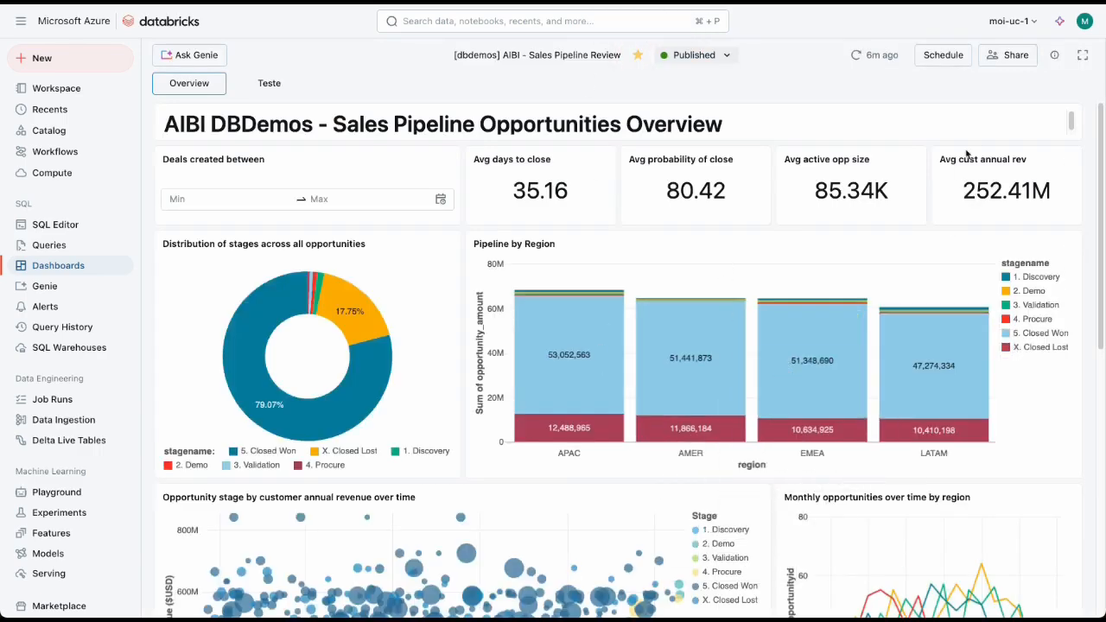
Step: Check the embed option in the dashboard's sharing settings and open the workspace admin settings linked from it
left_click(1008, 55)
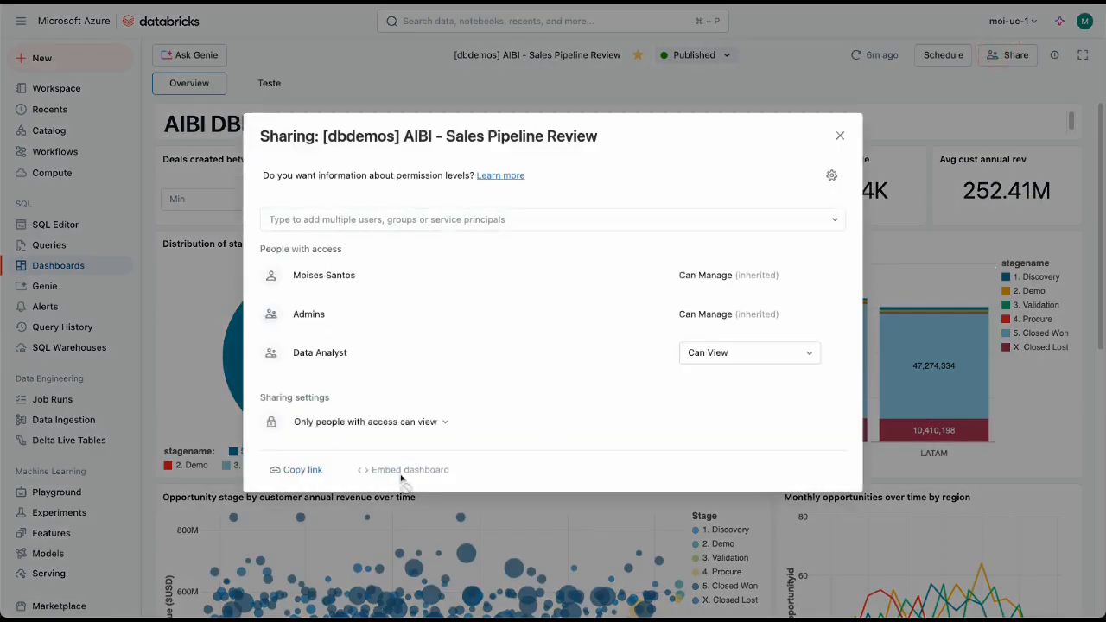
mouse_move(400, 477)
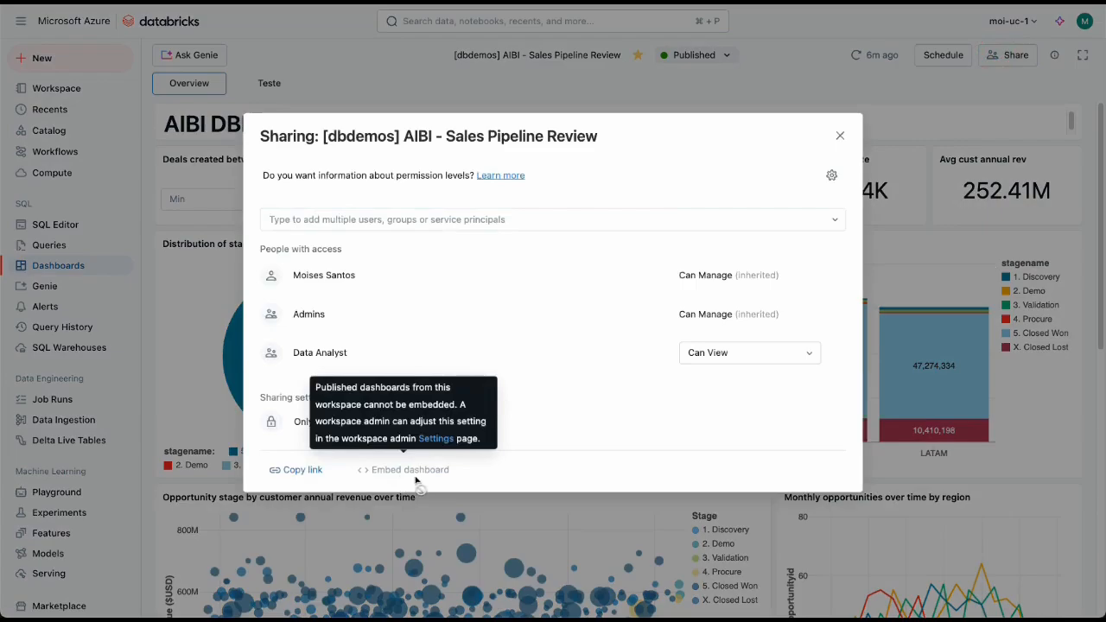
left_click(437, 438)
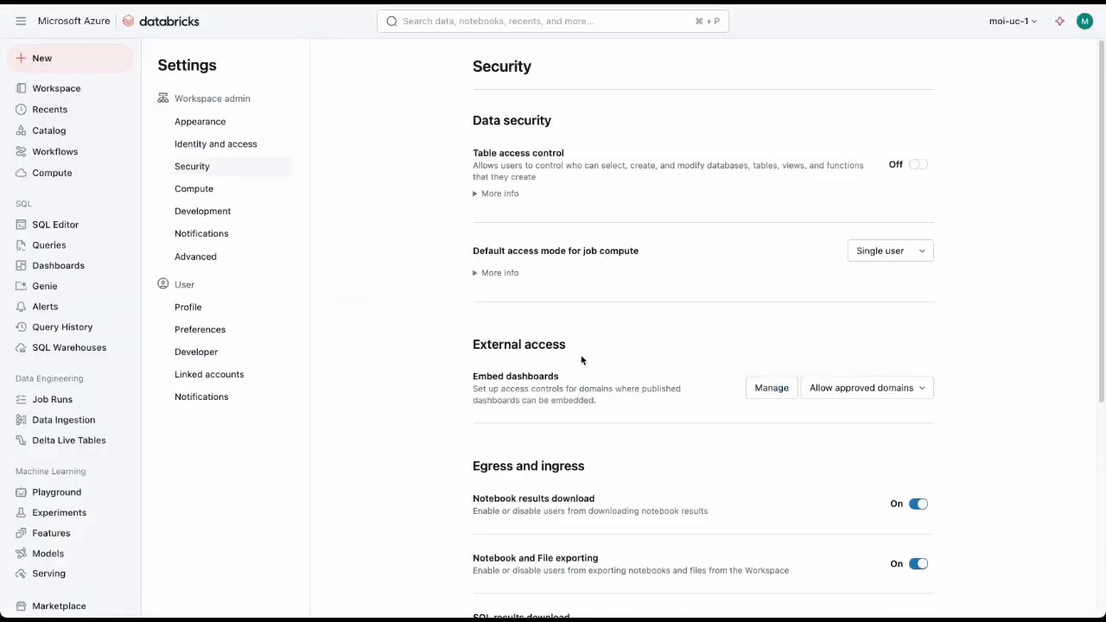
Step: Set the workspace's Embed dashboards access policy to Allow and dismiss the notification
scroll(684, 535, "down", 2)
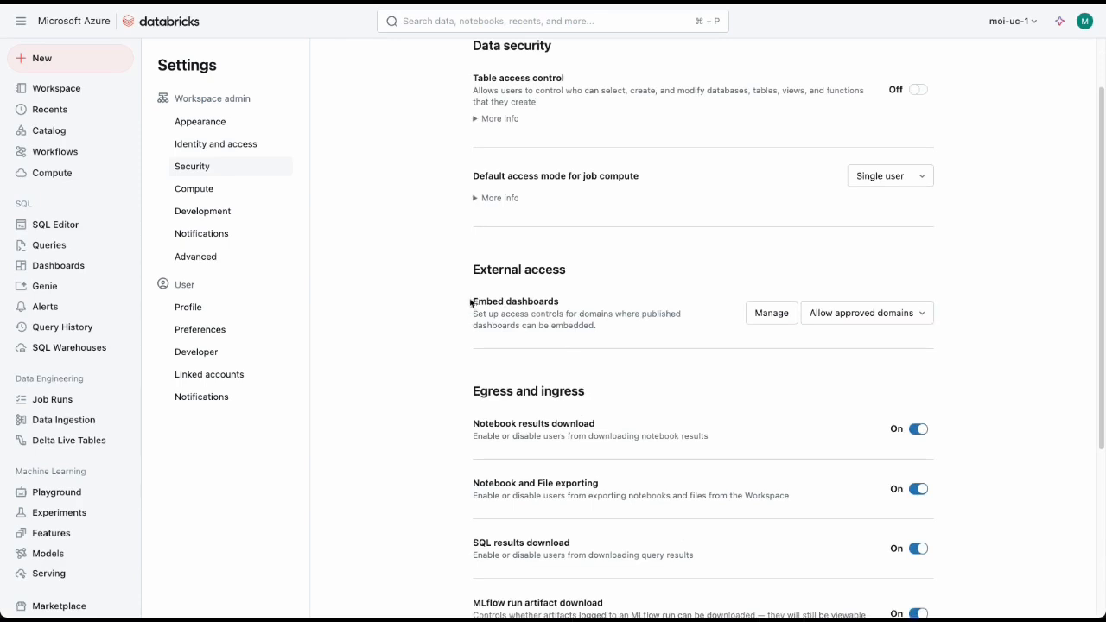
left_click_drag(471, 301, 617, 306)
left_click(827, 323)
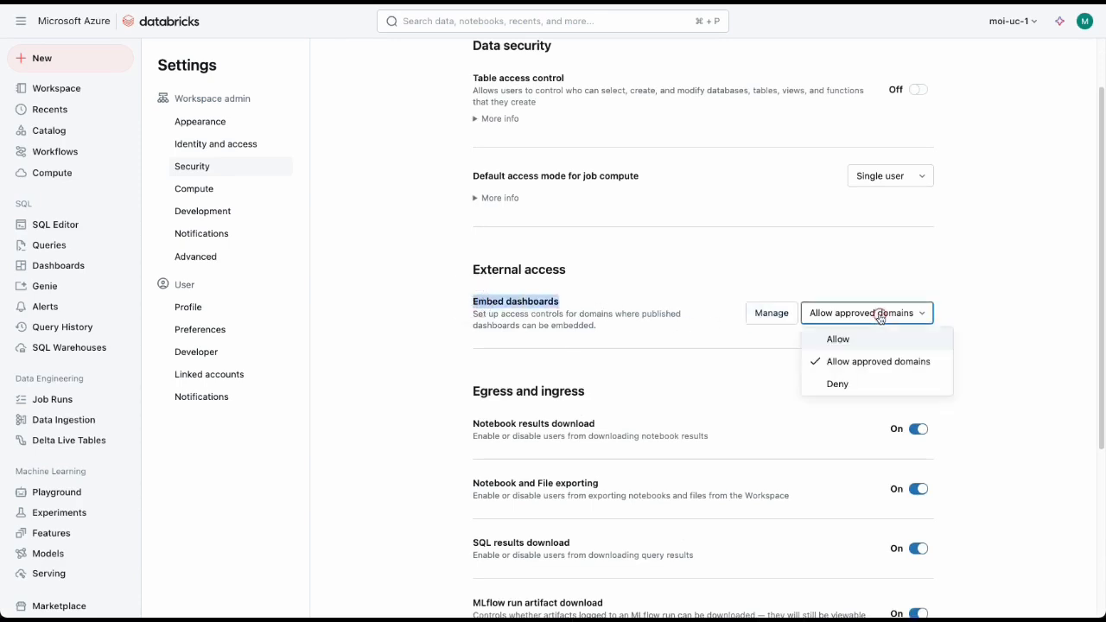
left_click(839, 337)
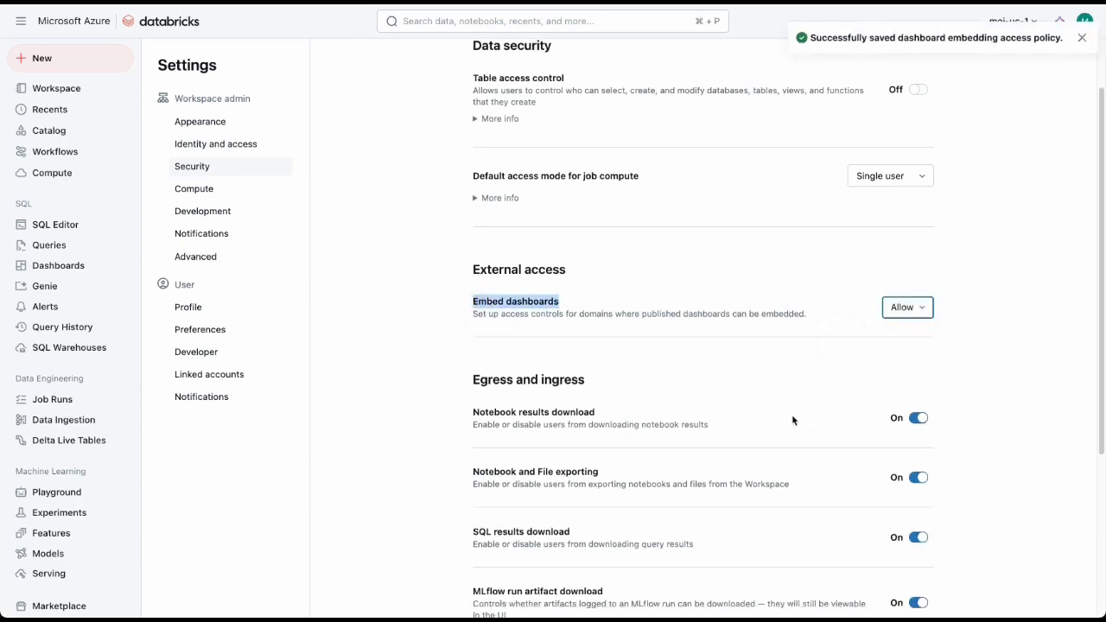
left_click(1081, 38)
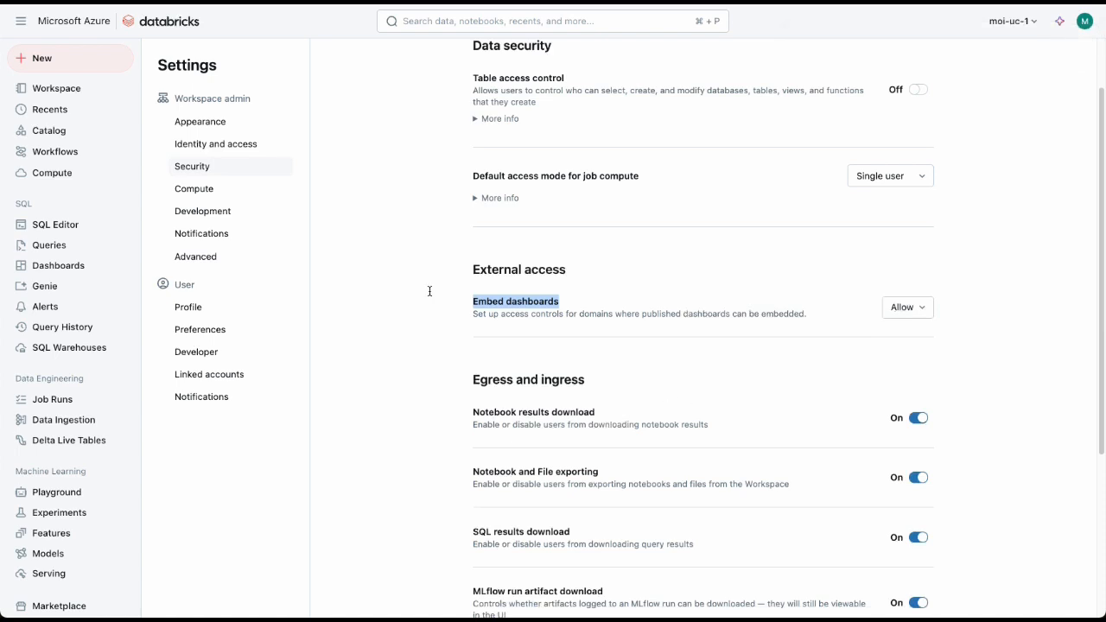
Step: Reopen the Sales Pipeline Review dashboard from the favorites, check the embed option in its sharing settings, and close them
left_click(177, 24)
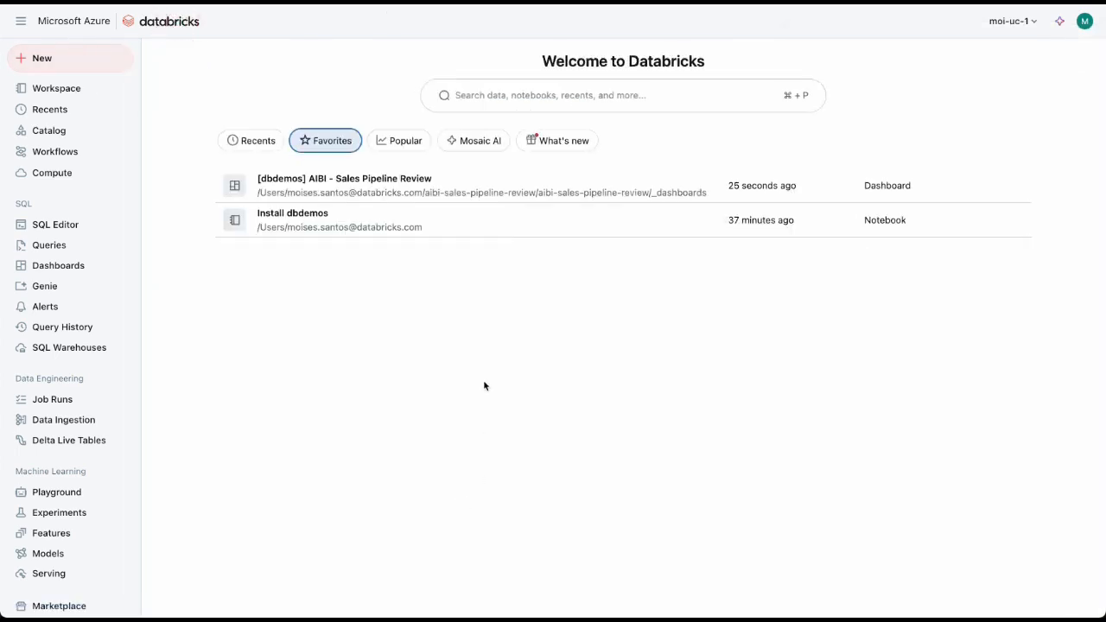
left_click(352, 180)
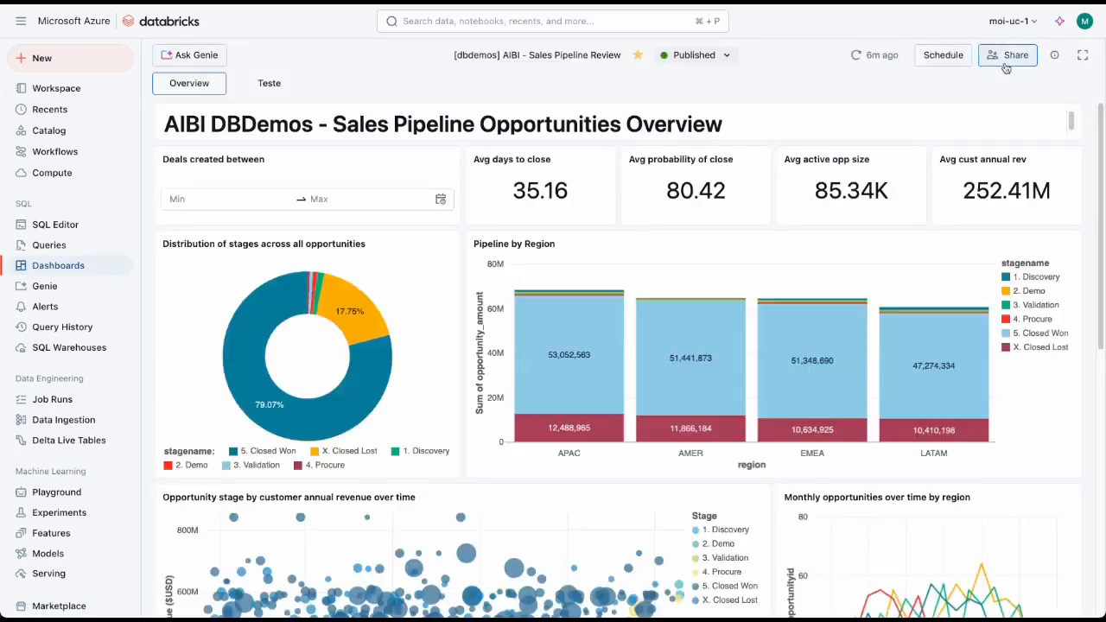
left_click(1006, 59)
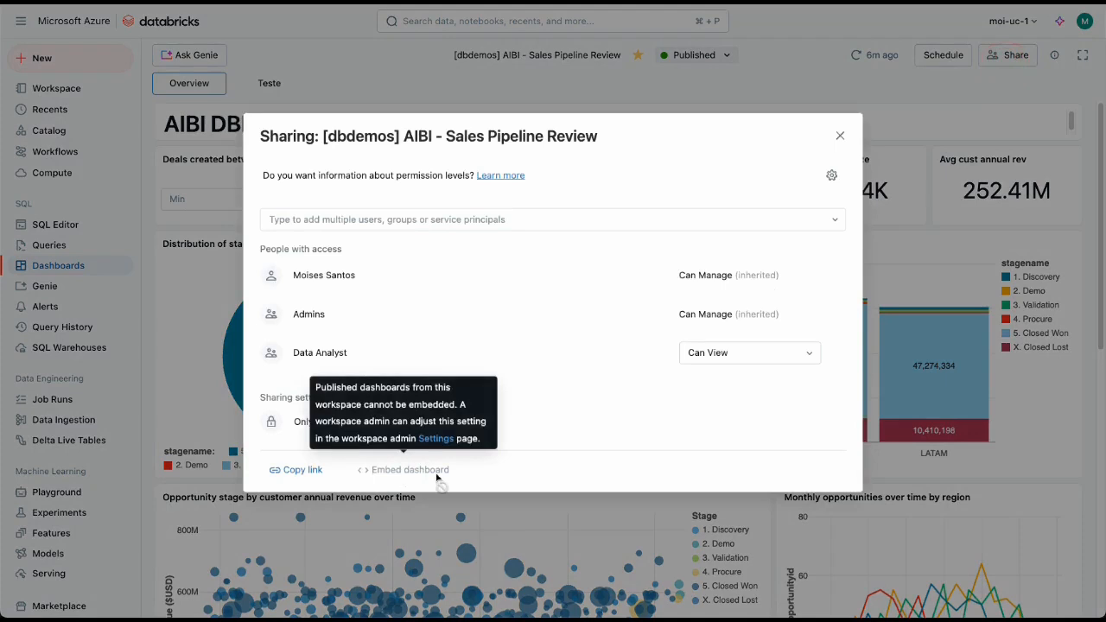
left_click(839, 136)
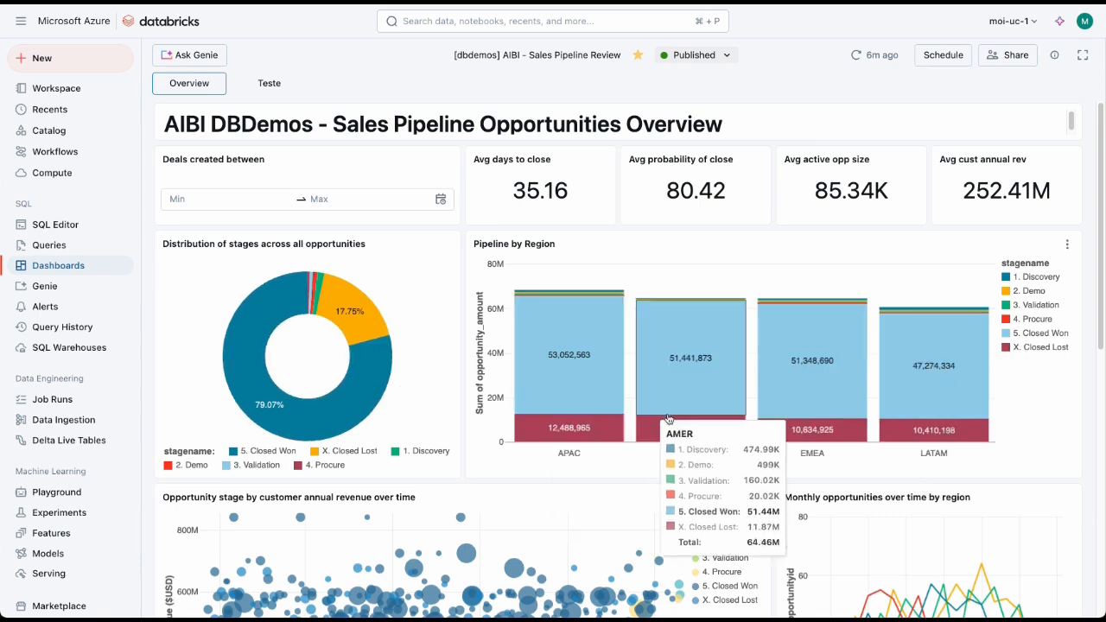
mouse_move(772, 430)
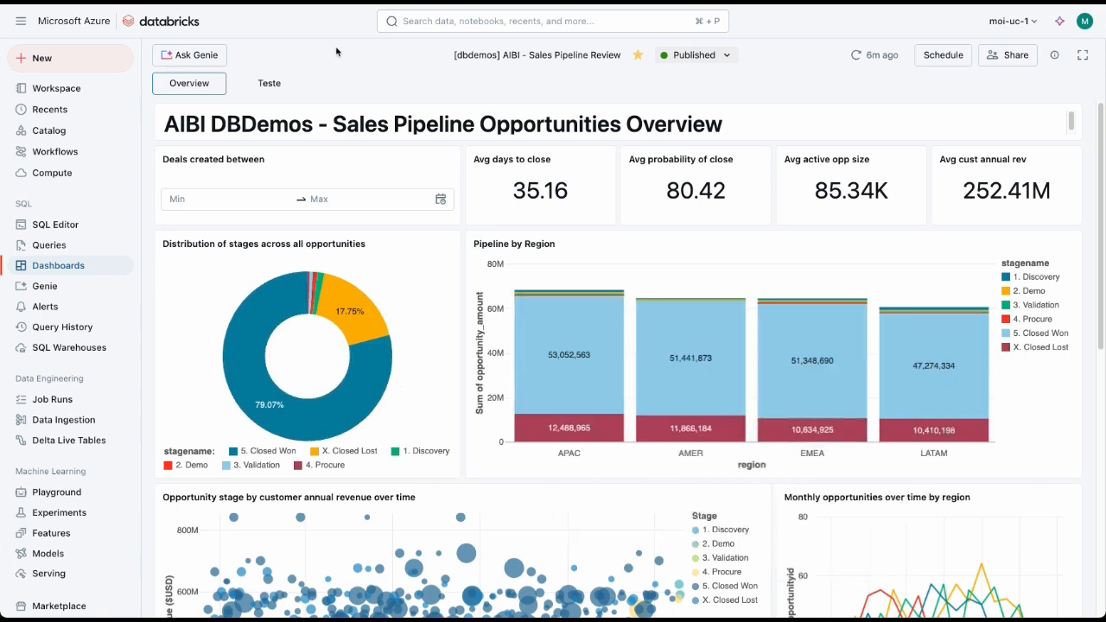
Step: Open the full Genie space of the published dashboard and view its example SQL queries
left_click(180, 57)
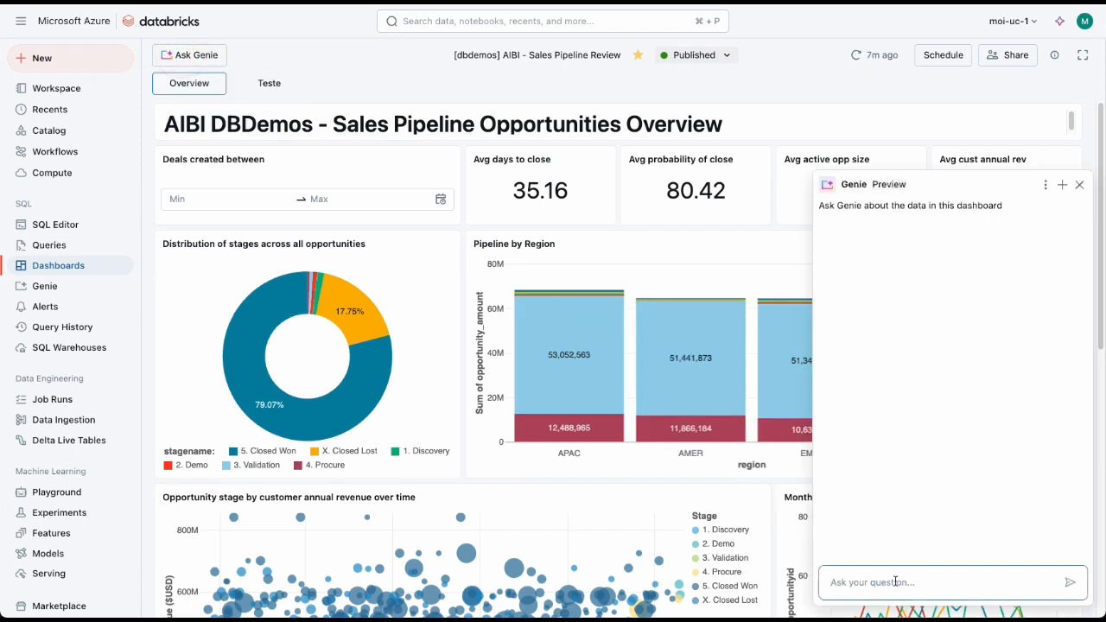
left_click(1045, 185)
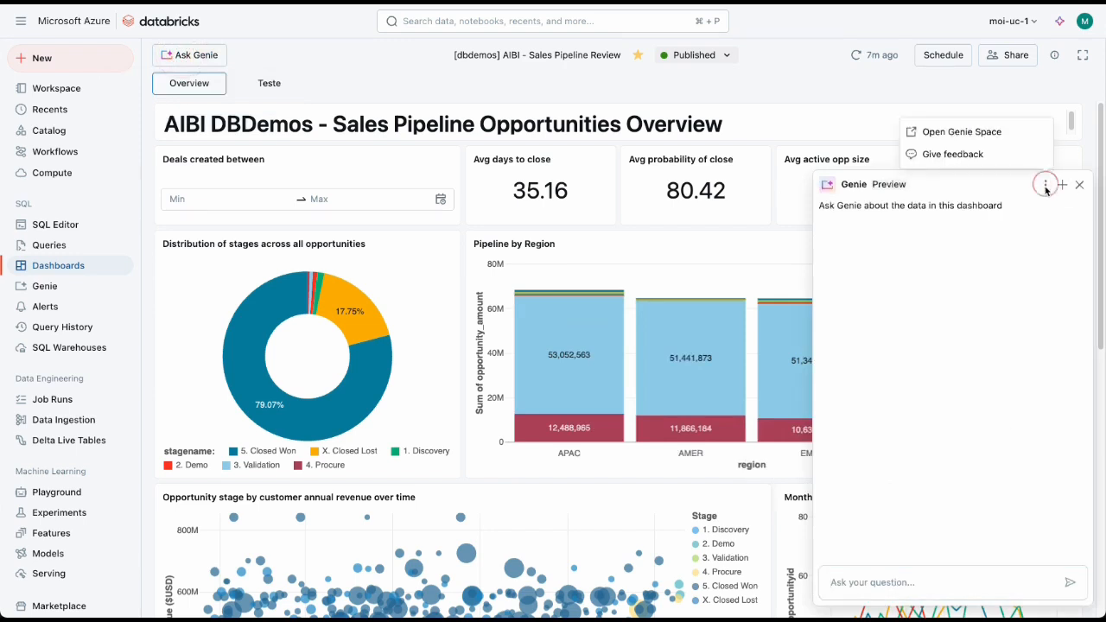
left_click(962, 135)
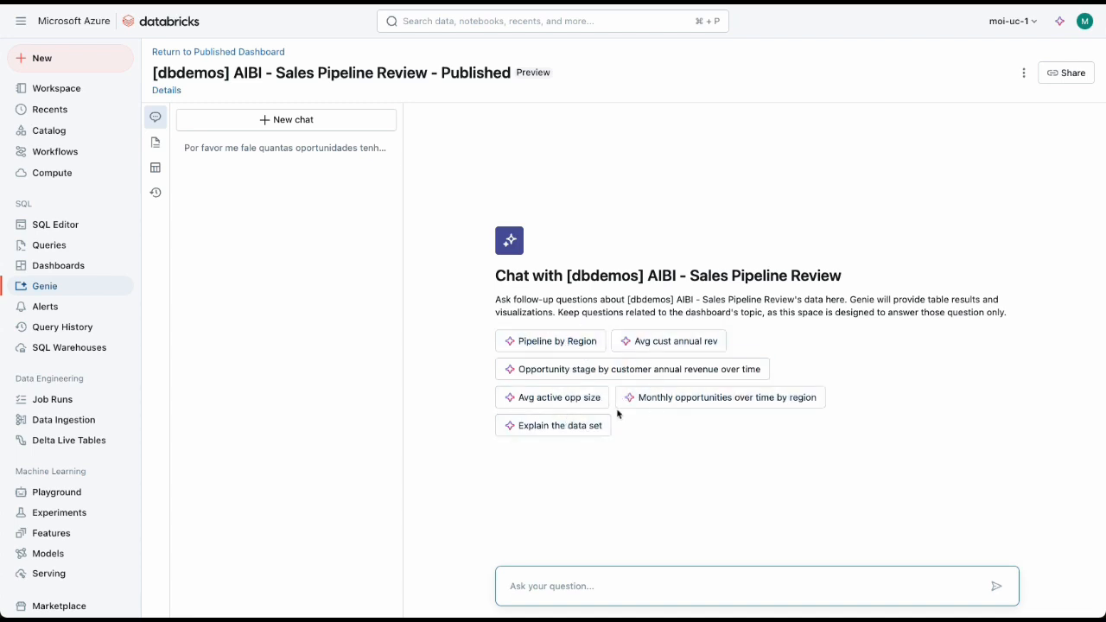
left_click(156, 142)
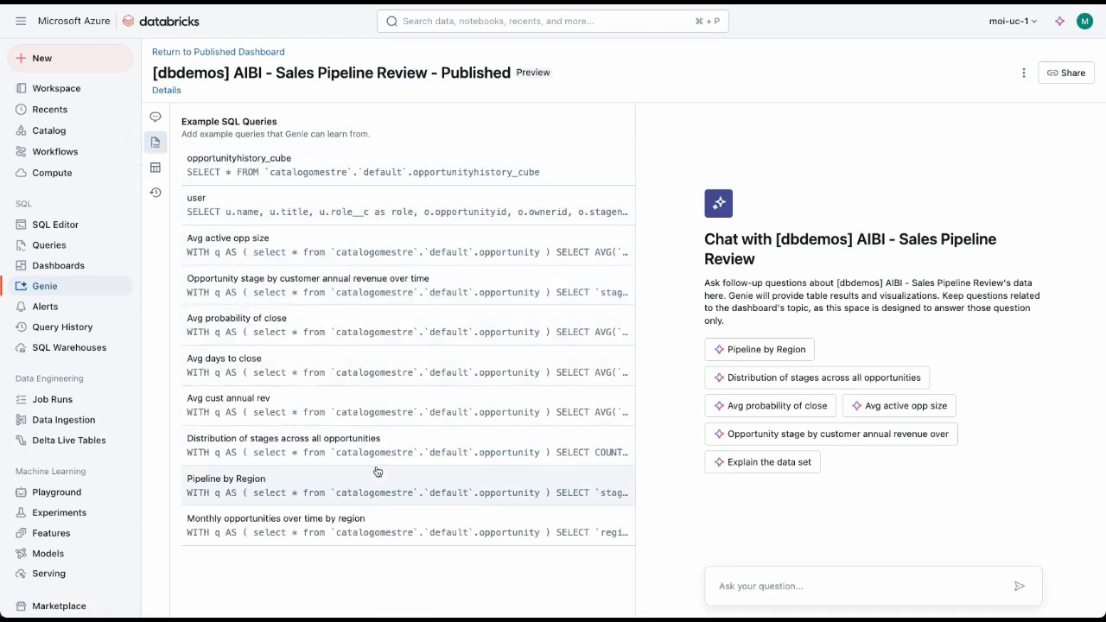
Step: Ask Genie the suggested question "Pipeline by Region" and show the chat with its answer
left_click(761, 349)
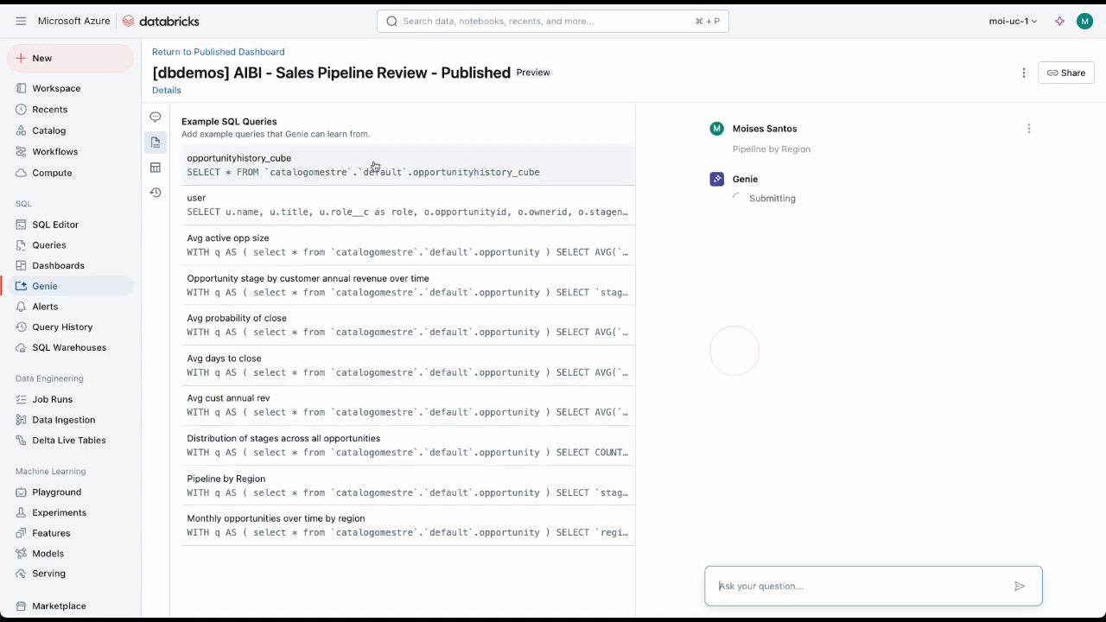
left_click(156, 117)
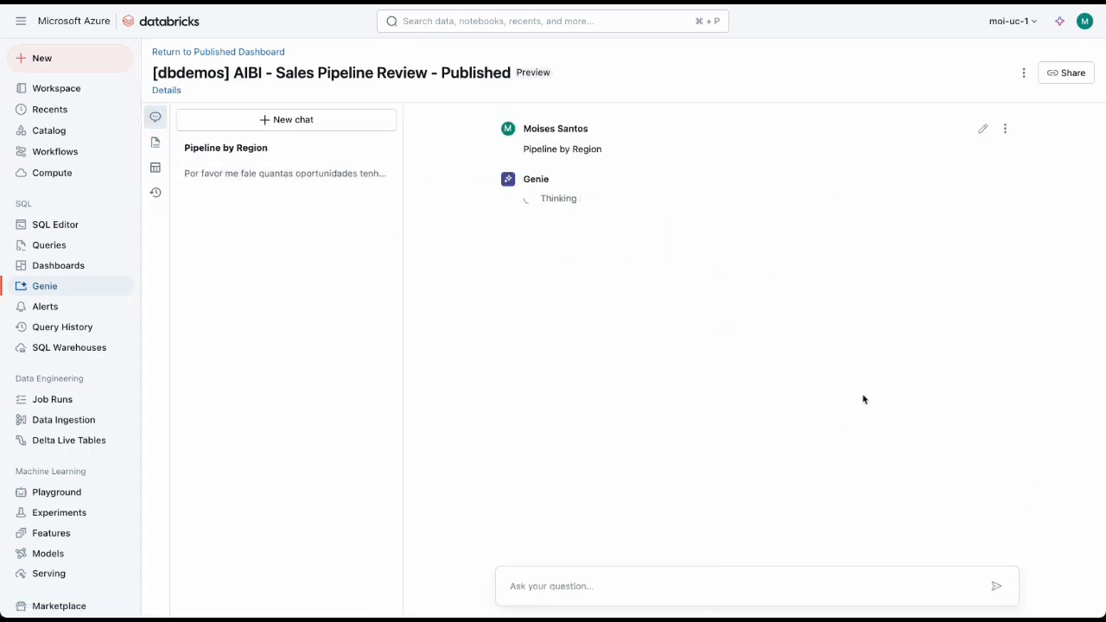
left_click(1024, 74)
left_click(1059, 76)
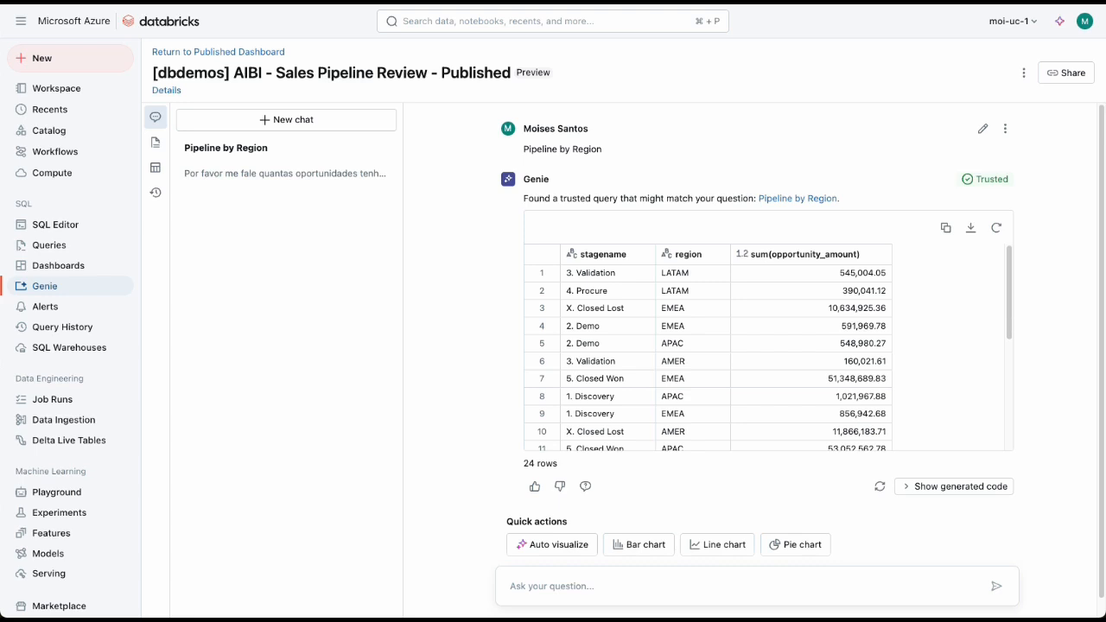
Step: Return to the favorite Sales Pipeline Review dashboard and switch it to its draft version
left_click(95, 27)
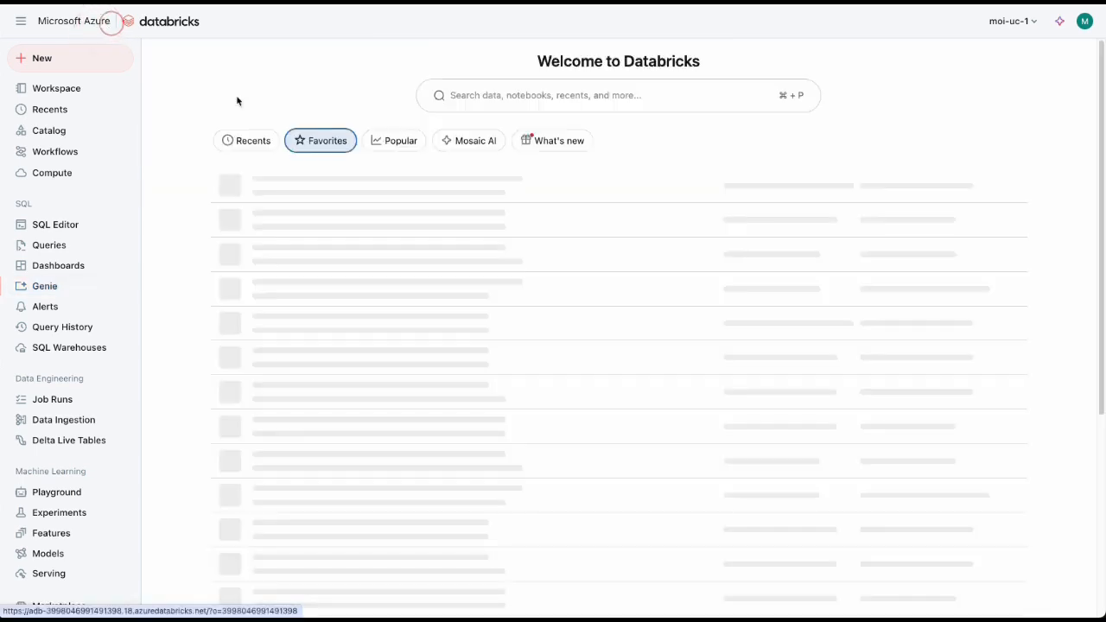
left_click(317, 188)
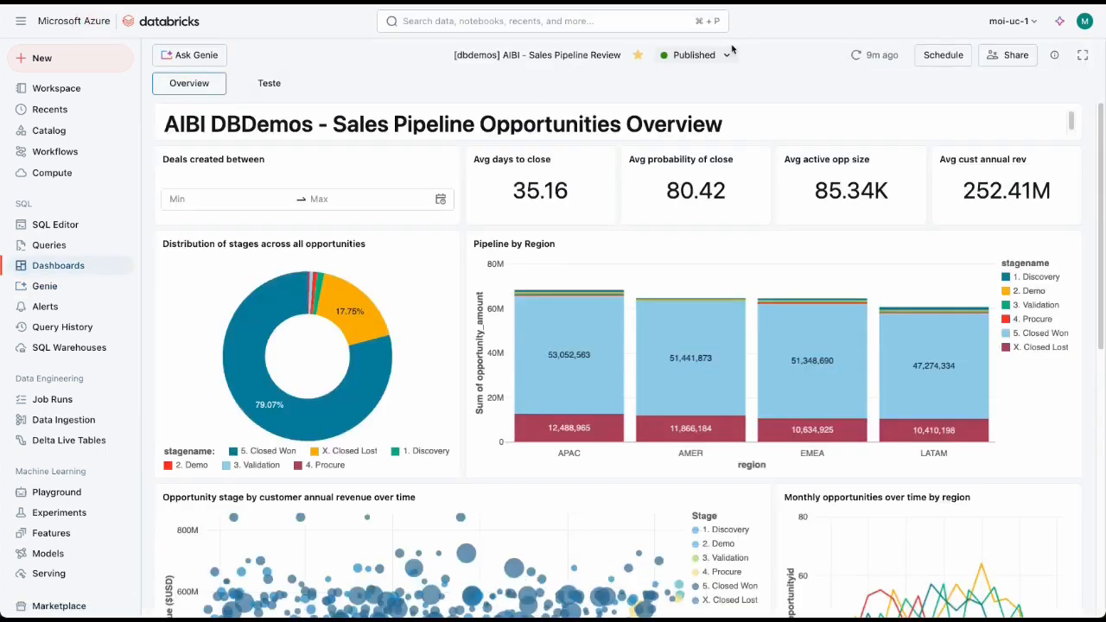
left_click(728, 54)
left_click(712, 86)
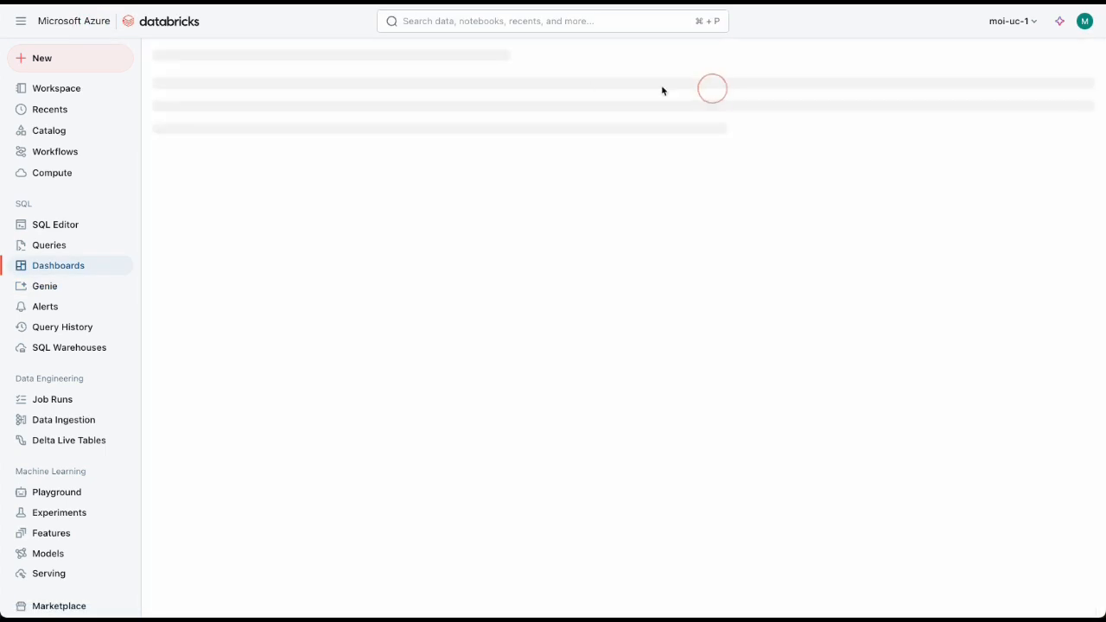
Step: Rename the draft dashboard as "Sales Pipeline Review", removing the "[dbdemos] AIBI - " prefix
left_click(523, 57)
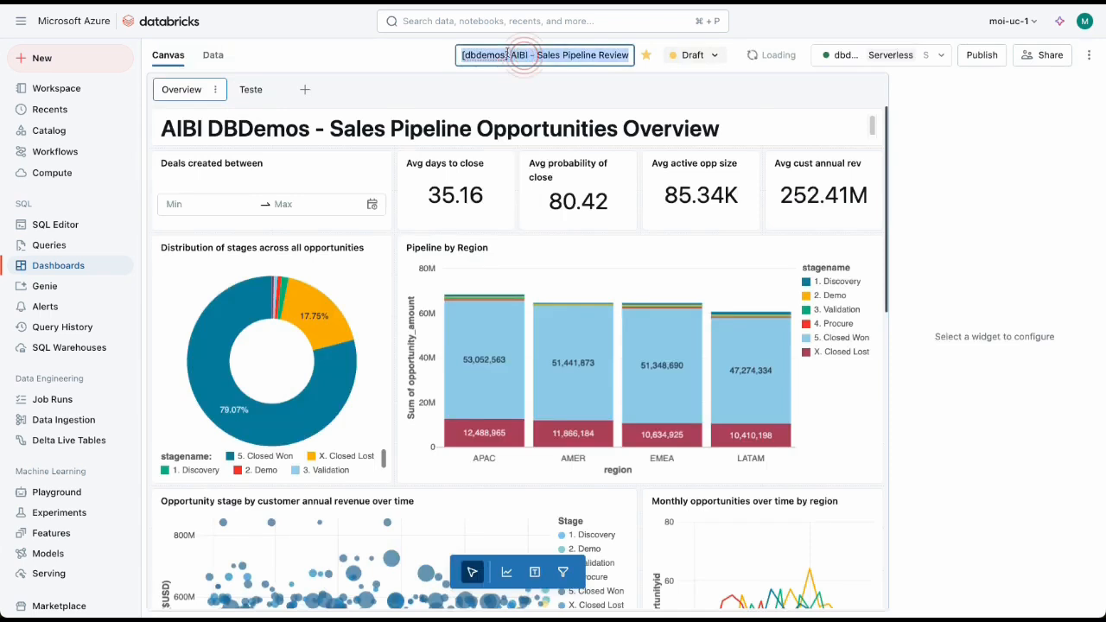
left_click(508, 54)
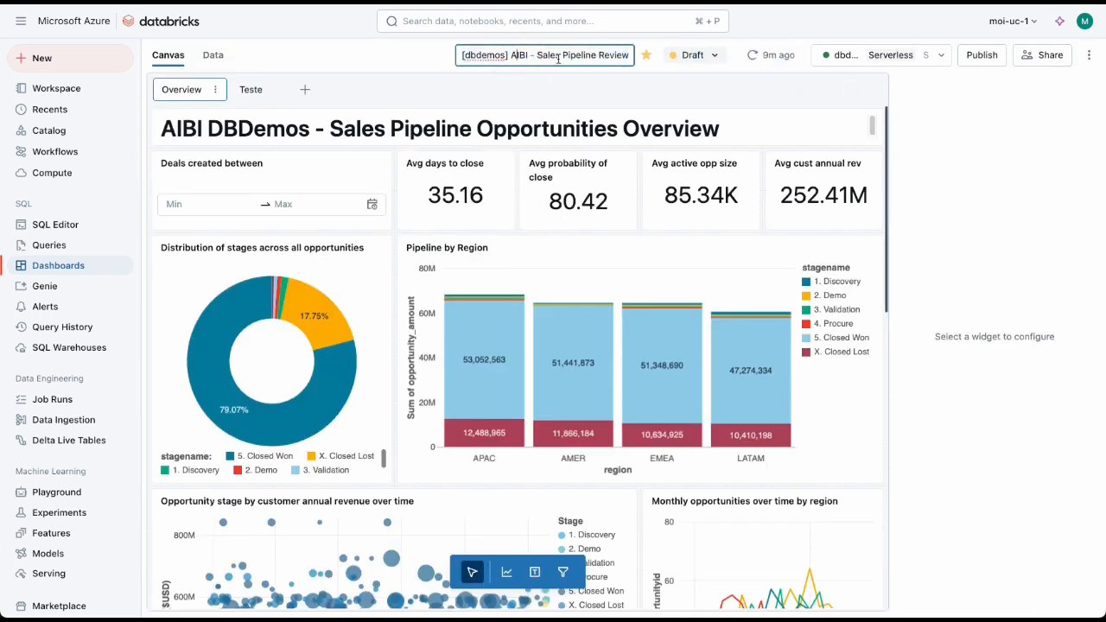
left_click_drag(540, 57, 438, 64)
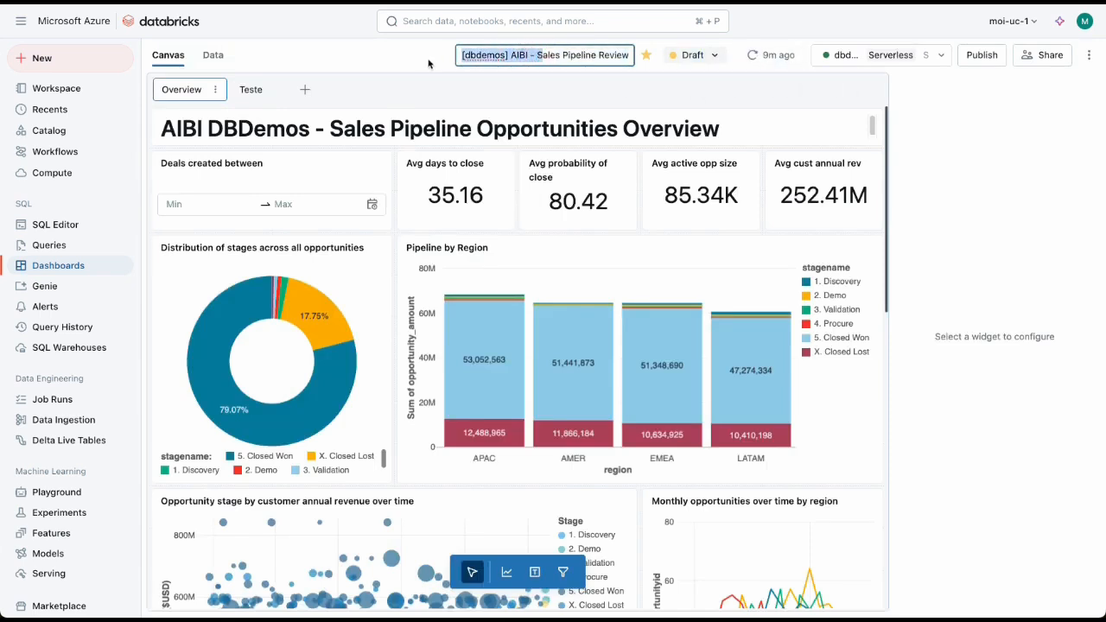
key("BackSpace")
key("super+a")
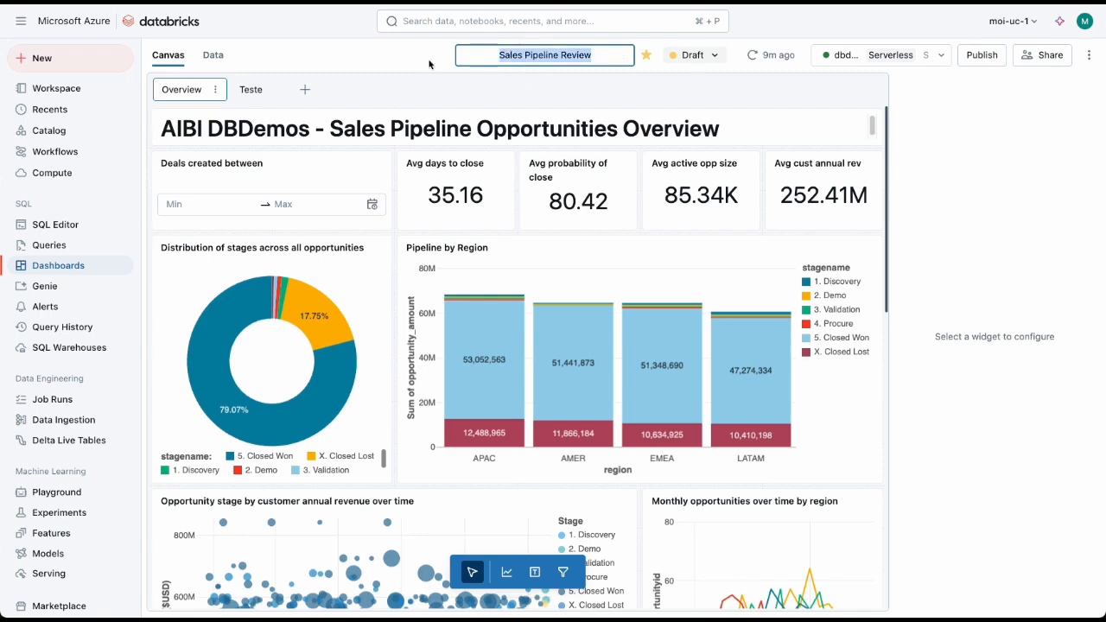
left_click(612, 76)
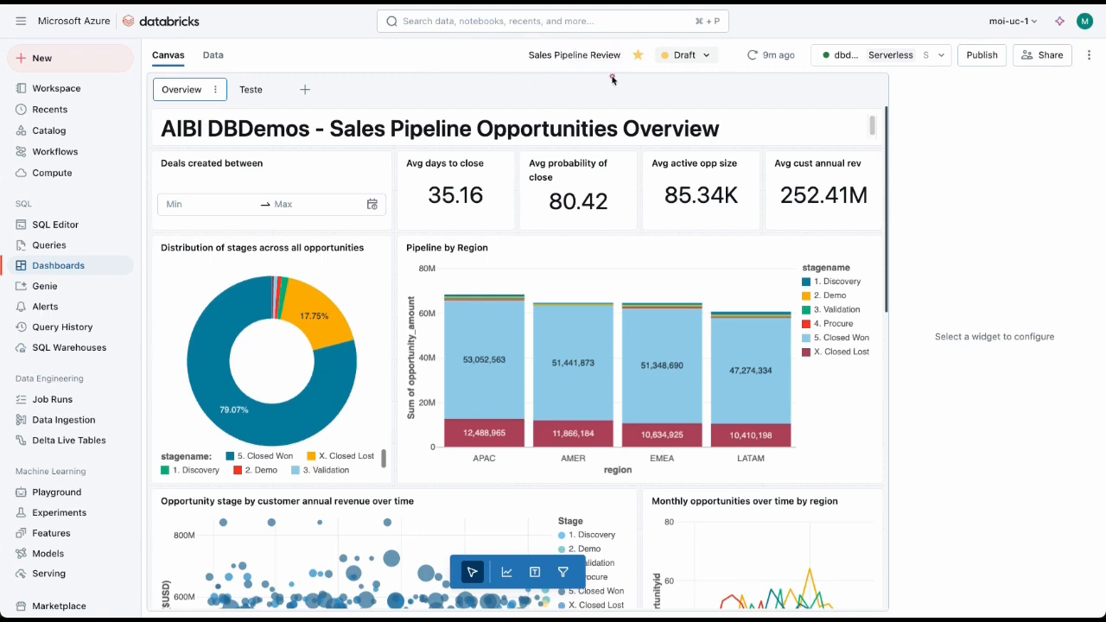
Step: Publish the renamed dashboard with embedded credentials and Genie enabled, and open its published version
left_click(983, 55)
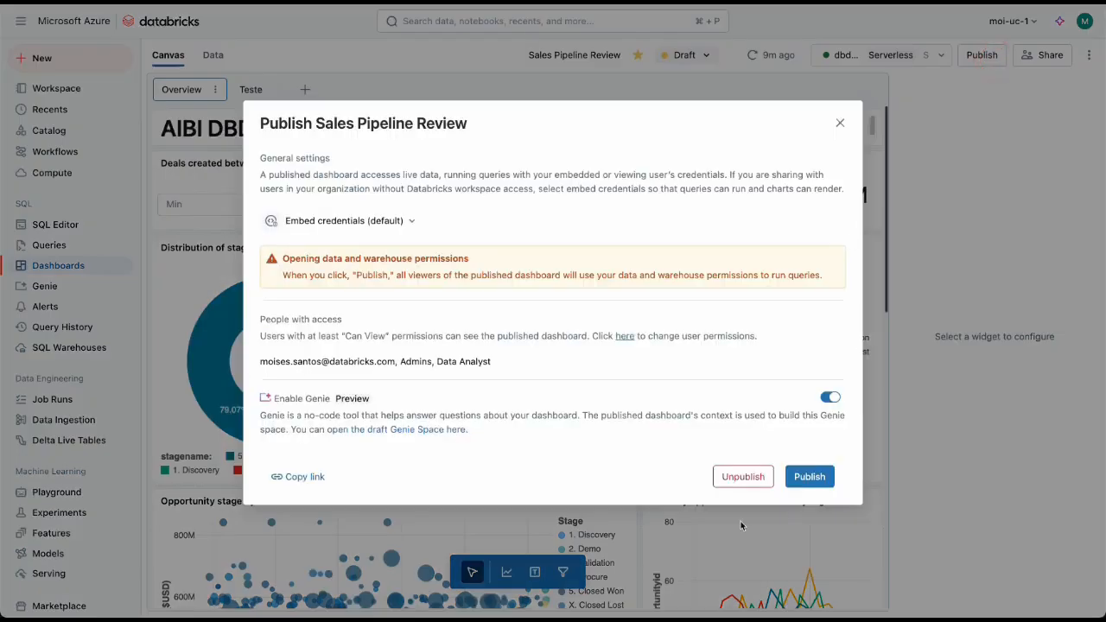
left_click(802, 480)
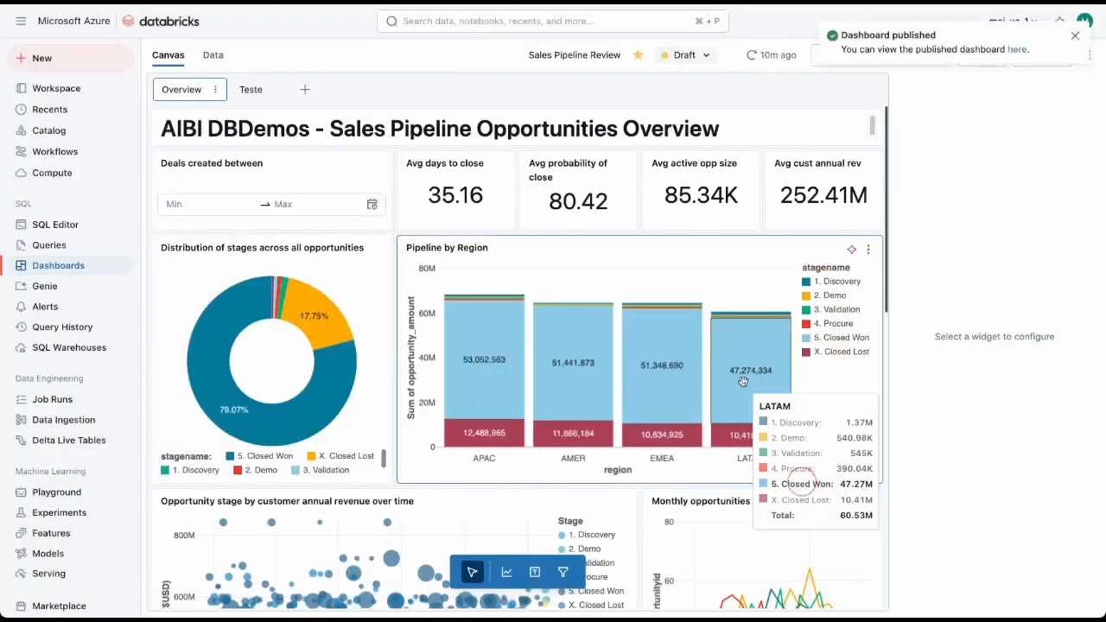
left_click(1076, 37)
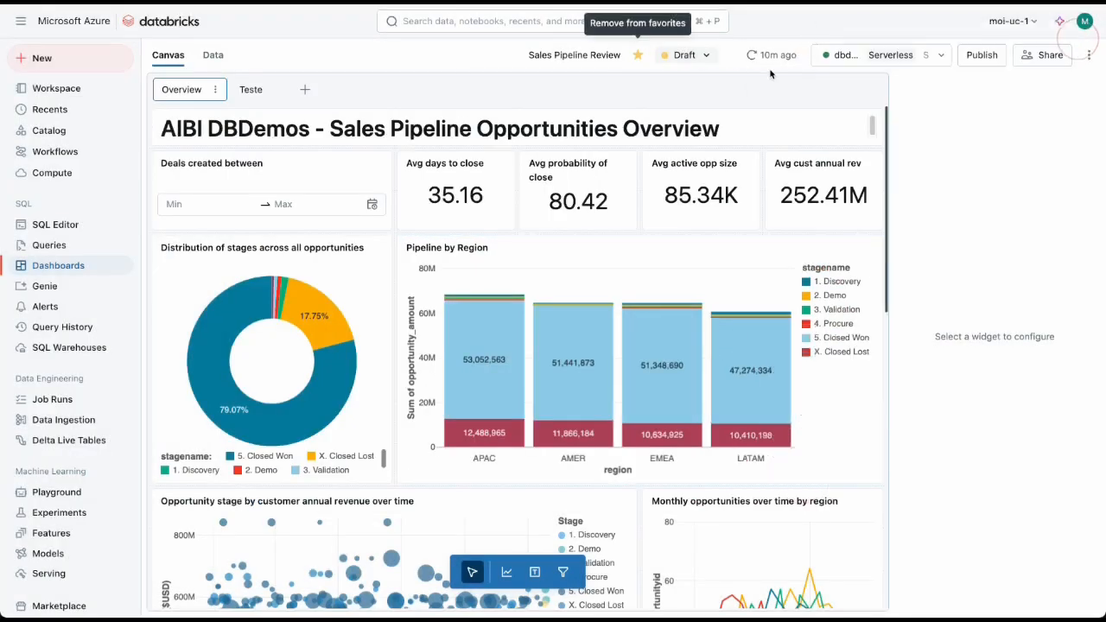
left_click(684, 55)
left_click(717, 112)
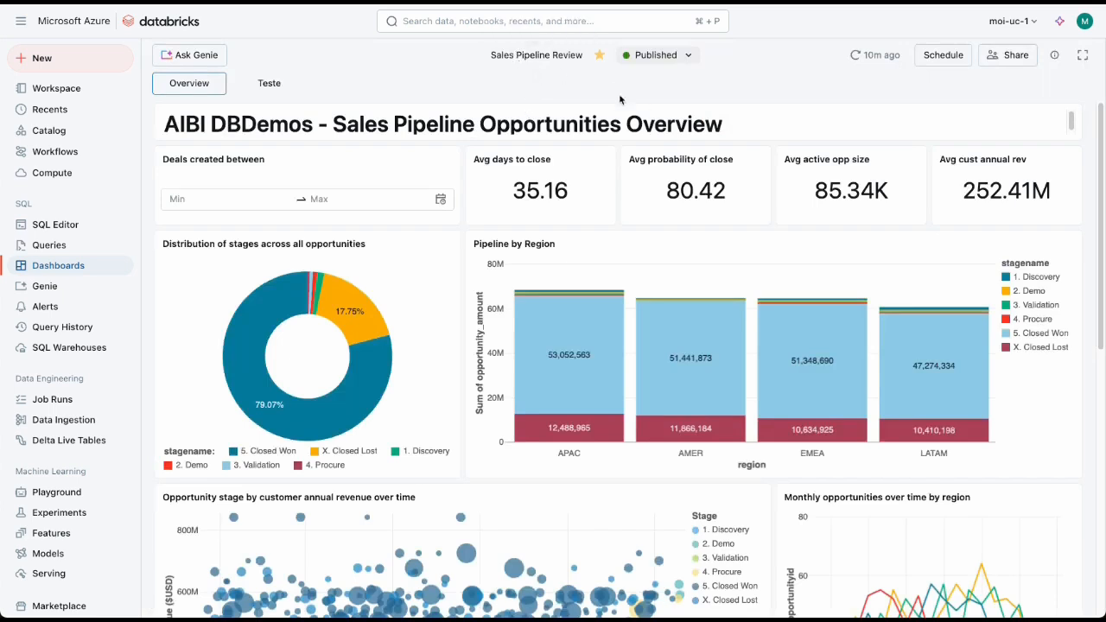
Step: Return to the draft and remove "AIBI DBDemos - " from the Overview page's heading, leaving "Sales Pipeline Opportunities Overview"
left_click(655, 55)
left_click(654, 90)
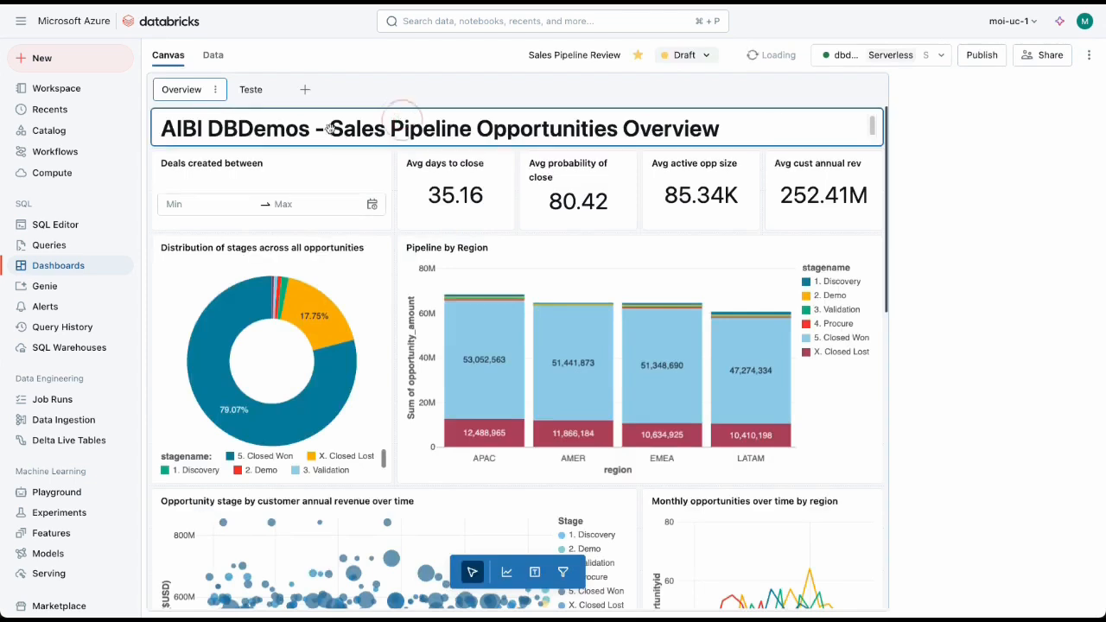
left_click(331, 129)
left_click_drag(234, 123, 167, 123)
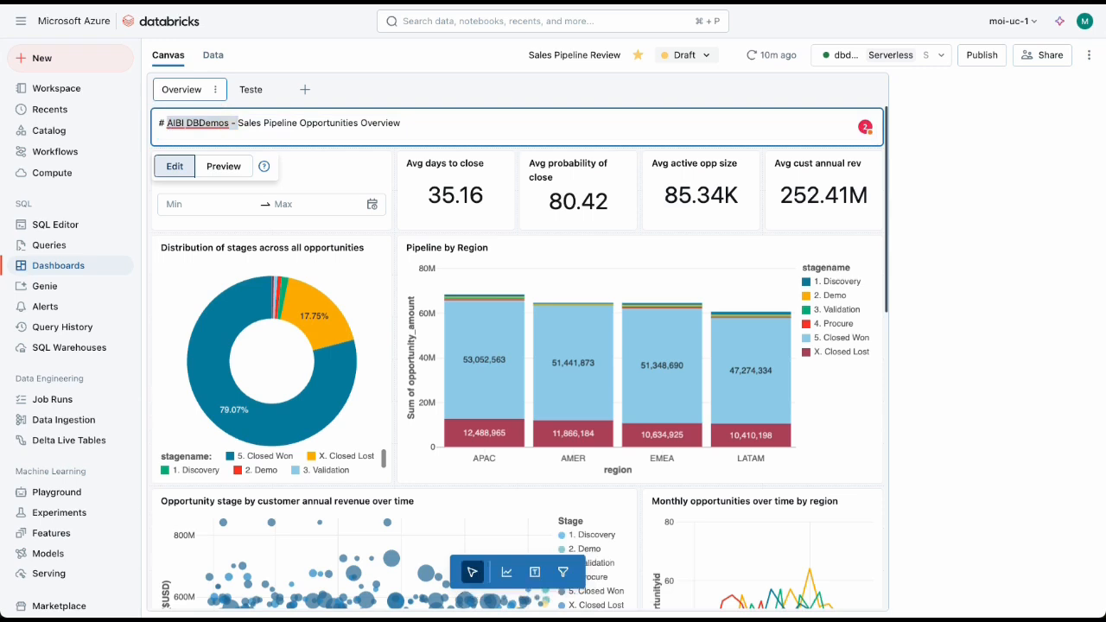
left_click(237, 122)
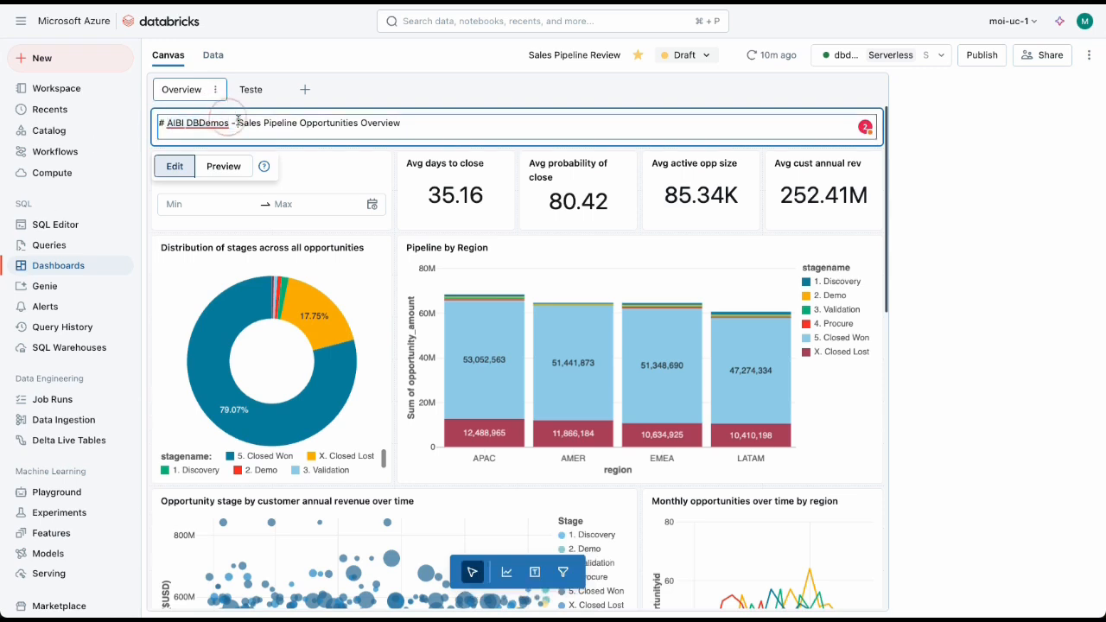
key("BackSpace")
key("BackSpace")
key("BackSpace")
key("BackSpace")
key("BackSpace")
key("BackSpace")
key("BackSpace")
key("BackSpace")
key("BackSpace")
key("BackSpace")
key("BackSpace")
key("BackSpace")
key("BackSpace")
key("BackSpace")
key("BackSpace")
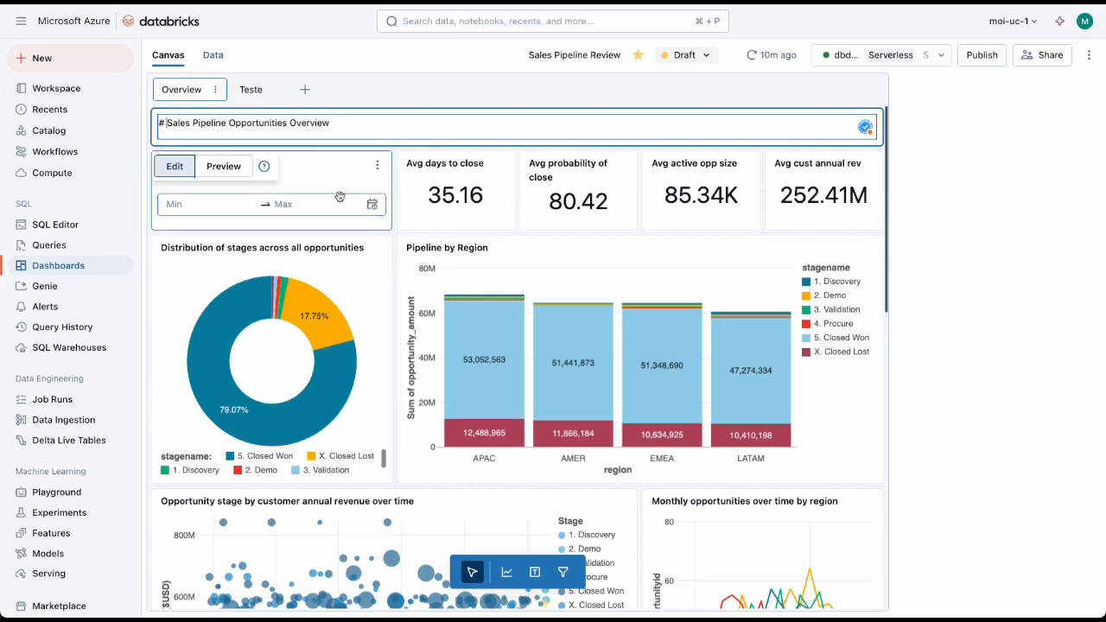
Step: Republish the dashboard with the edited heading, keeping embedded credentials and Genie enabled, and open its published version
left_click(891, 172)
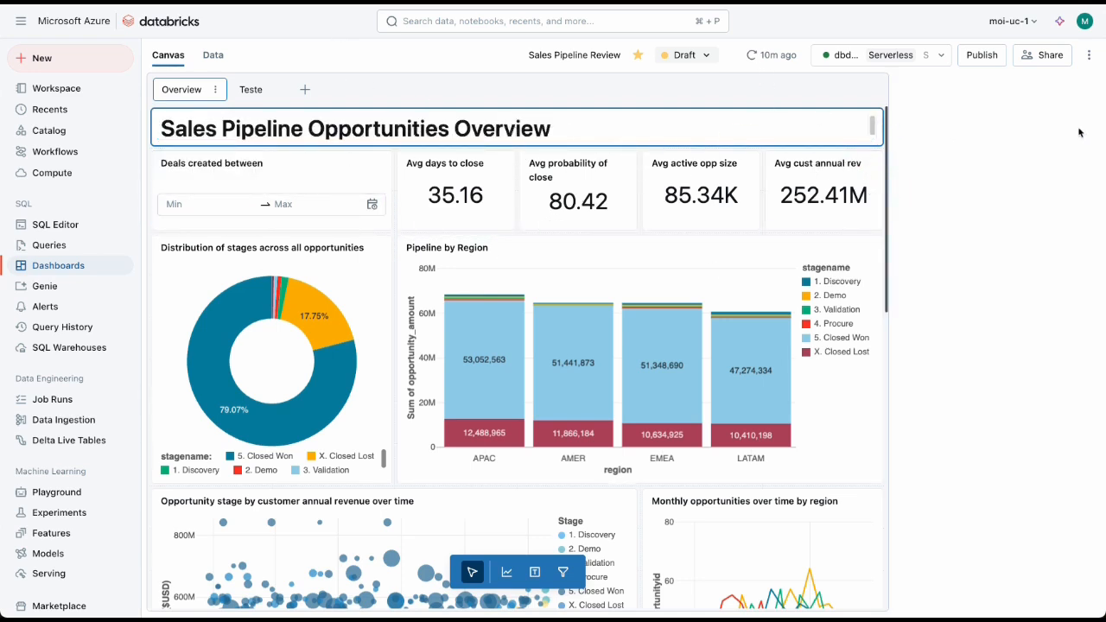
left_click(981, 54)
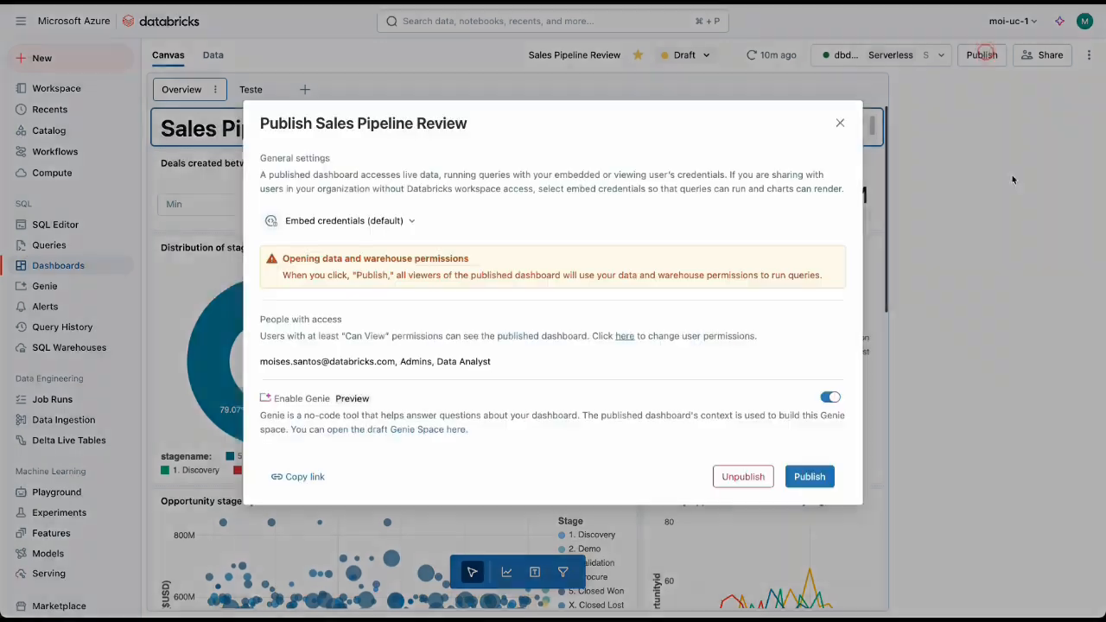
left_click(800, 475)
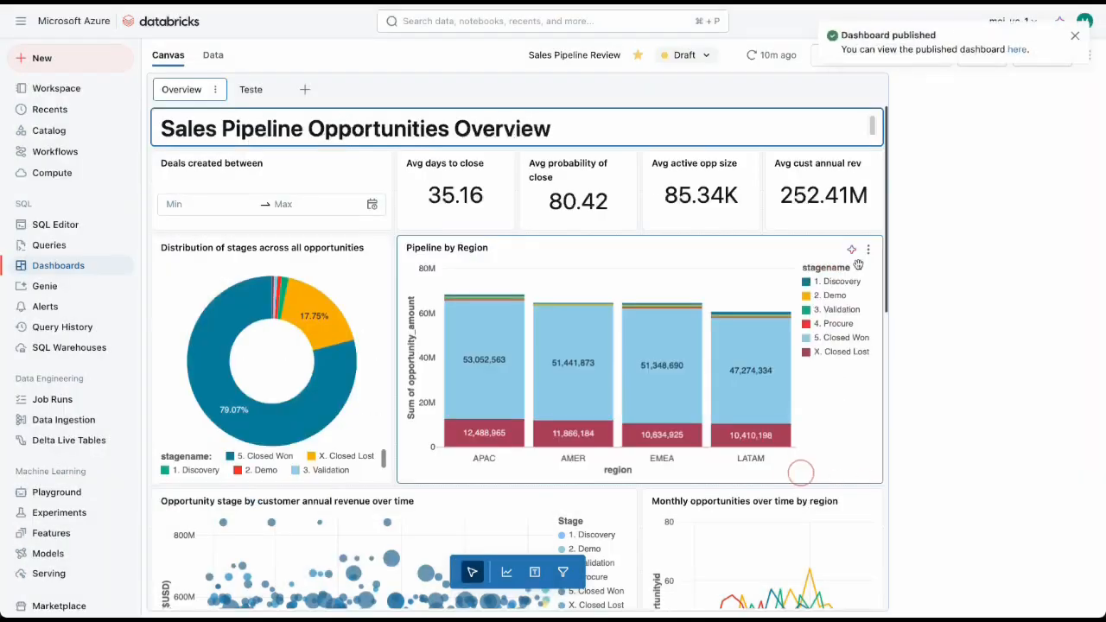
left_click(1074, 38)
left_click(692, 54)
left_click(706, 113)
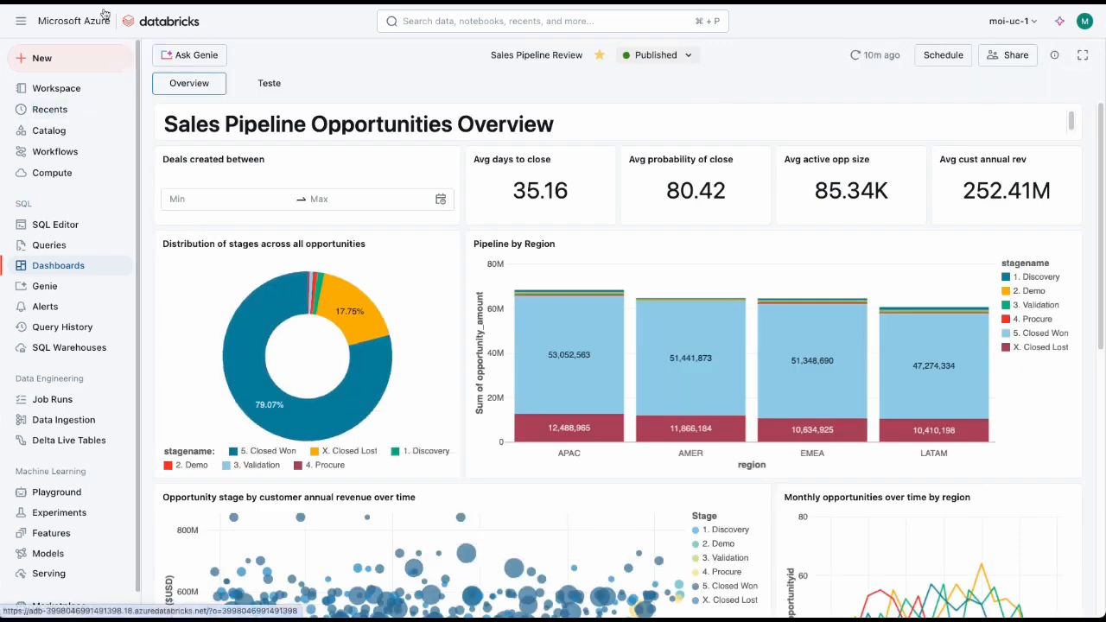
Step: Open the favorite Install dbdemos notebook and browse the AI/BI category in its list of available demos
left_click(155, 21)
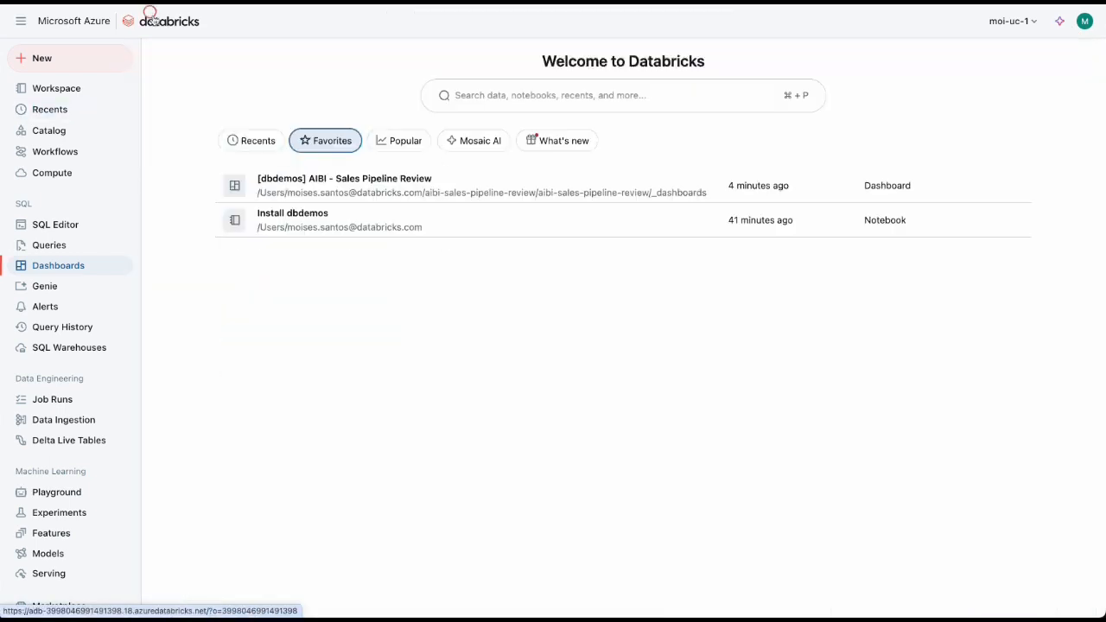
left_click(341, 223)
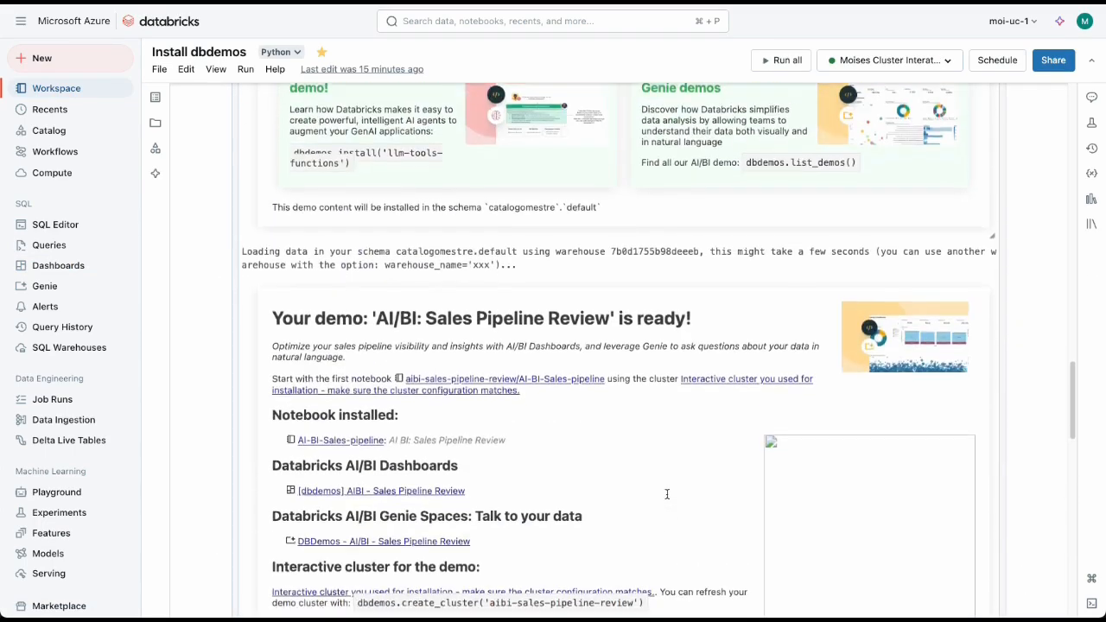
scroll(667, 494, "up", 15)
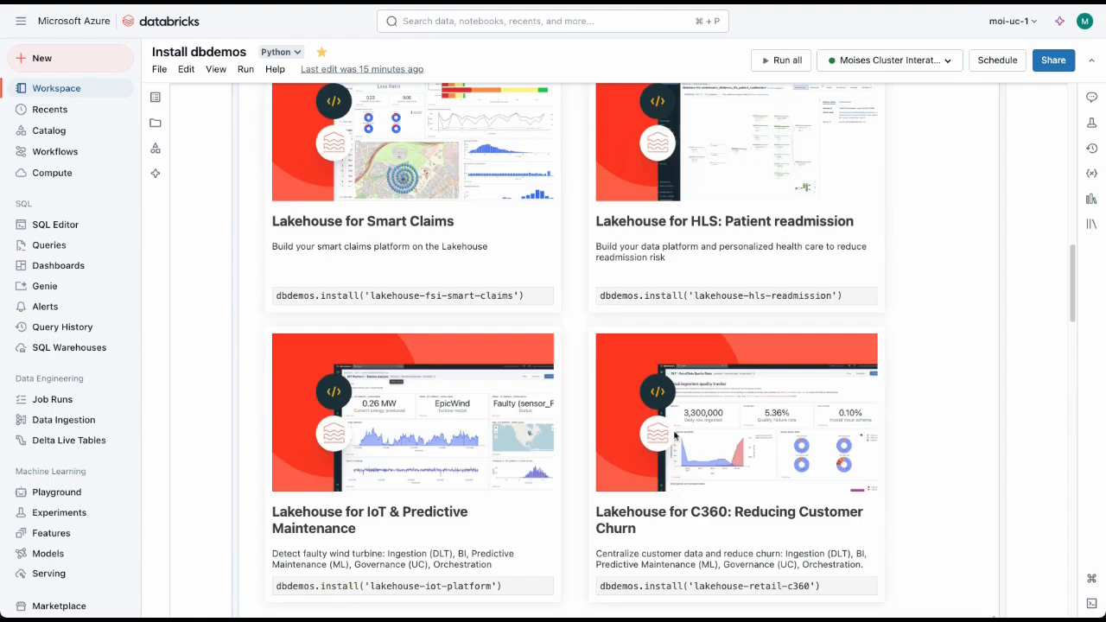
scroll(727, 492, "up", 5)
left_click(773, 310)
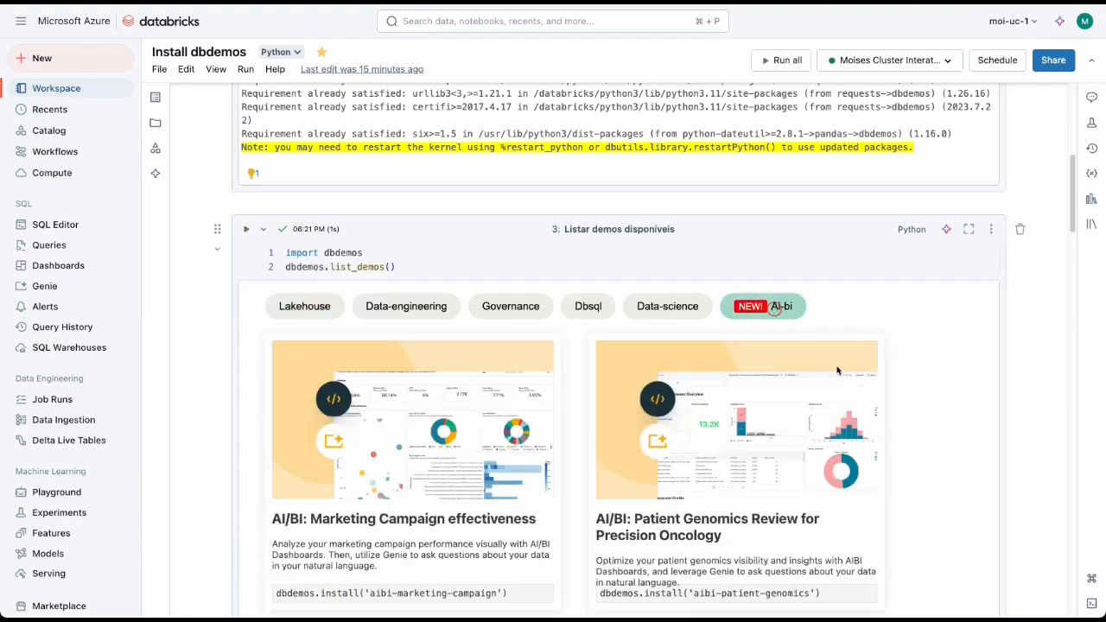
scroll(949, 461, "down", 5)
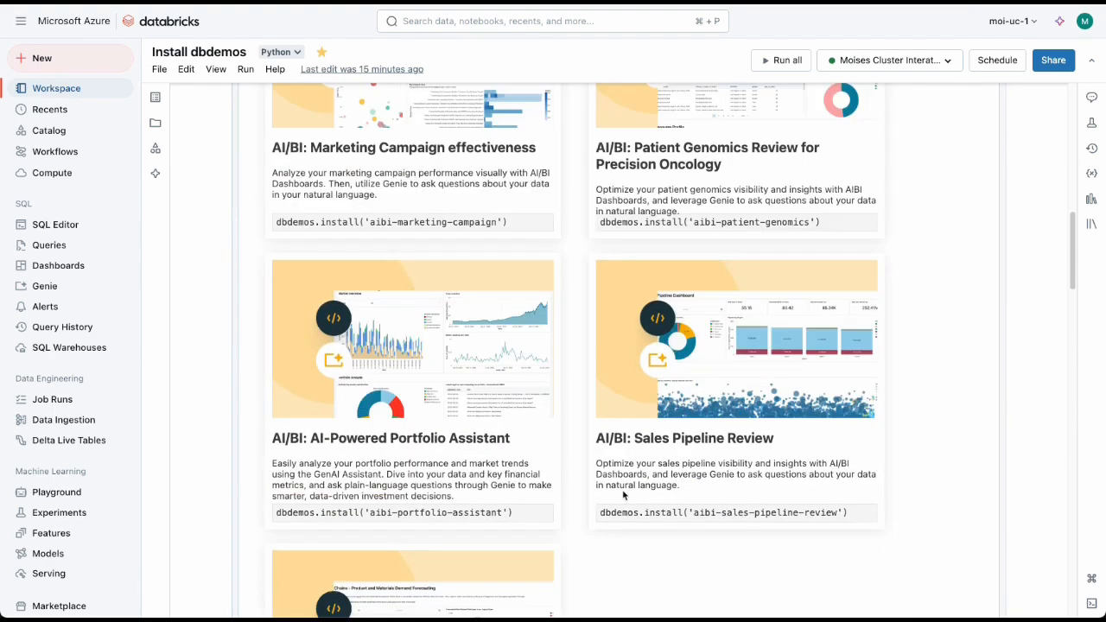
scroll(627, 478, "up", 15)
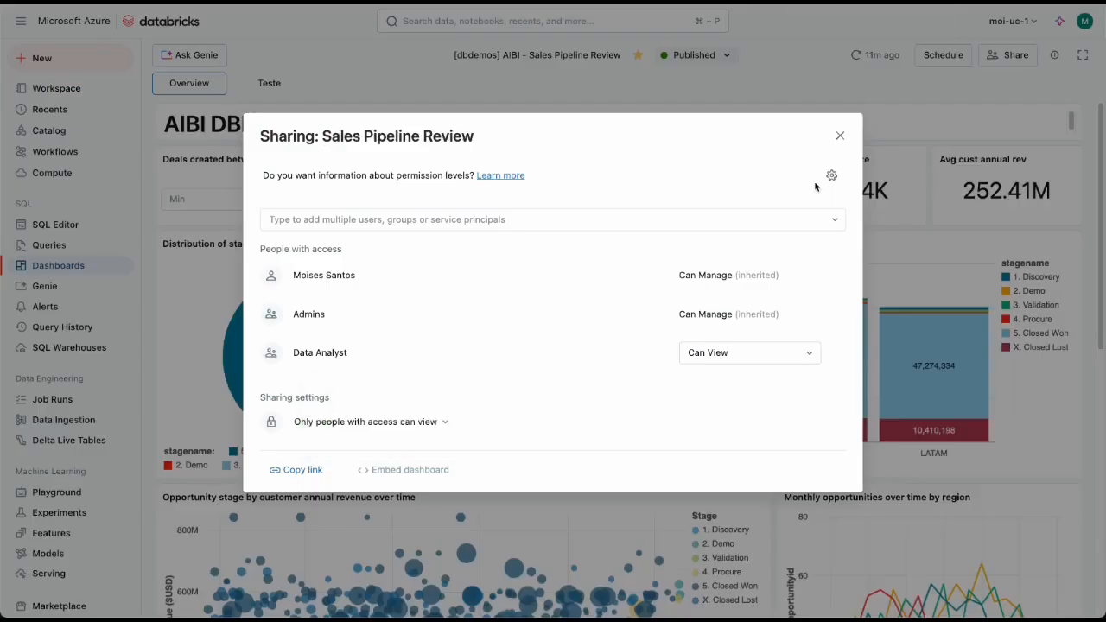
Step: Close the dashboard's sharing settings and examine the APAC breakdown in the Pipeline by Region chart
left_click(842, 141)
mouse_move(579, 333)
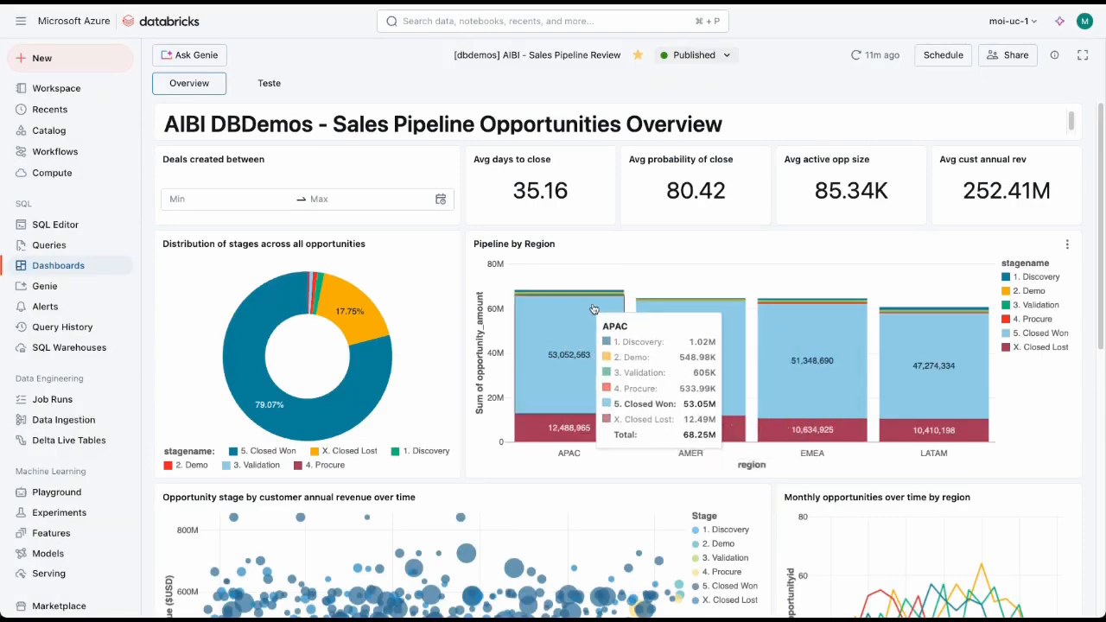